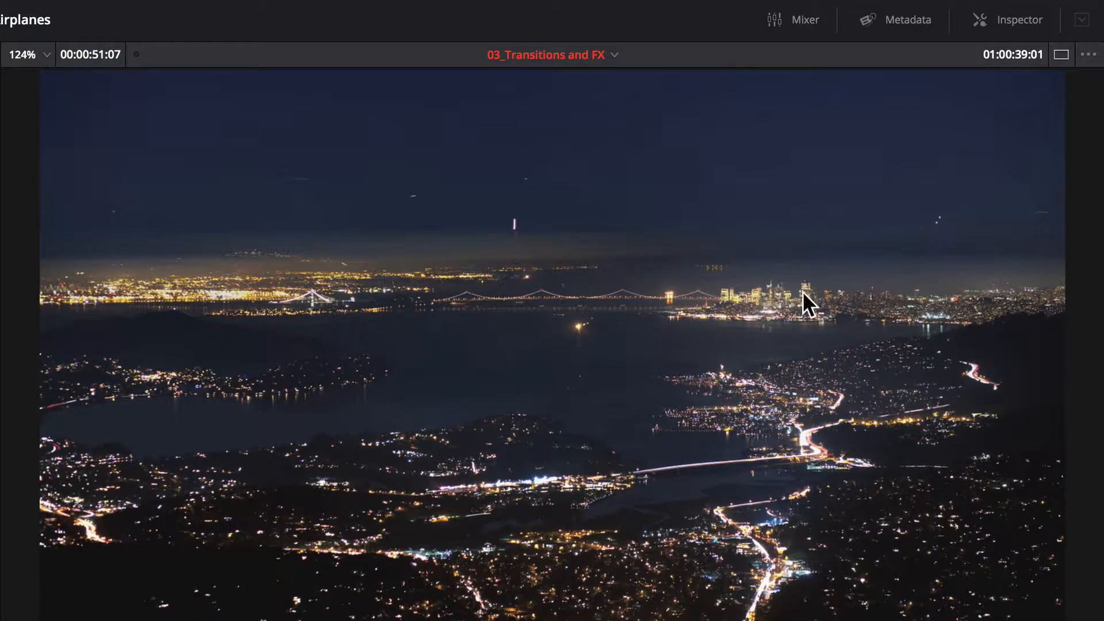
- Switch to the single viewer layout and zoom the timeline to fit the whole edit
{"action": "left_click", "coordinate": [1061, 54]}
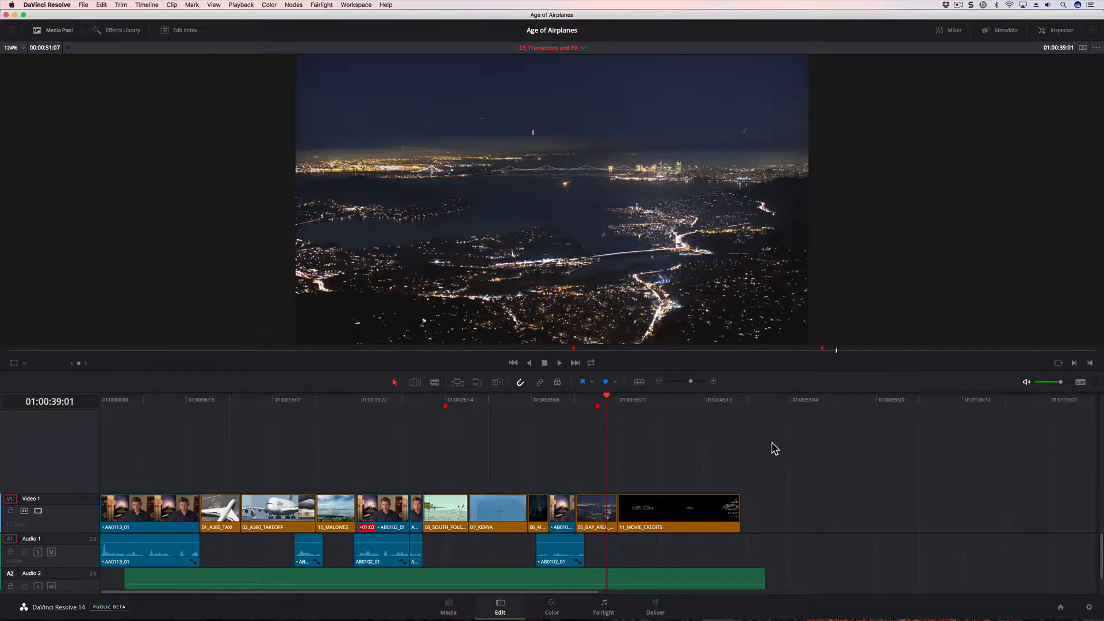
{"action": "key", "text": "shift+z"}
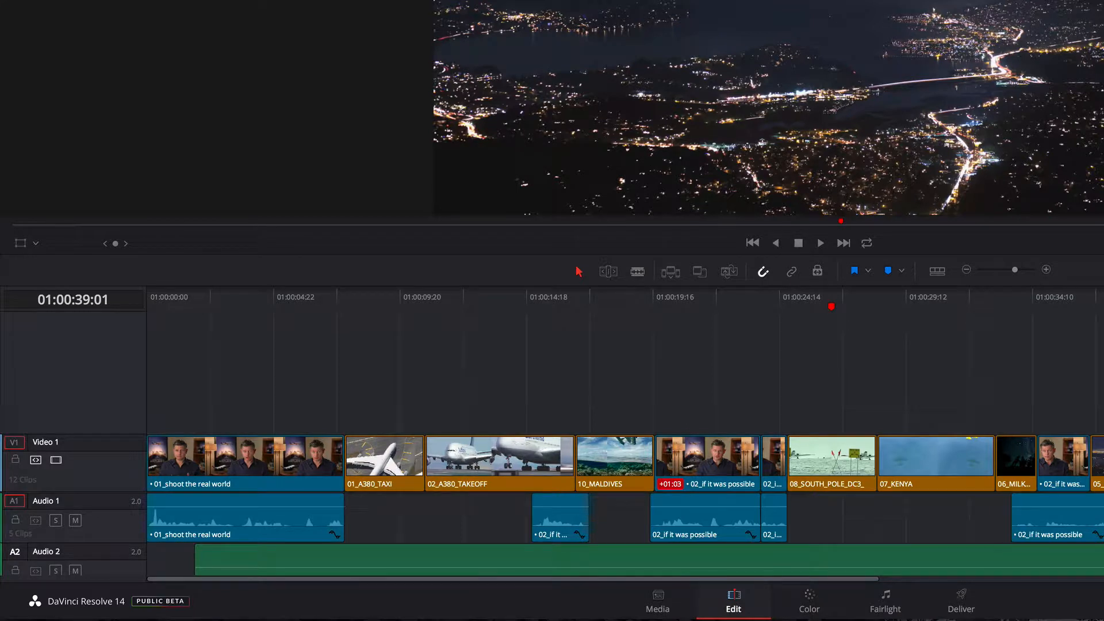
- Increase the video track height and slightly reduce the audio track height in the timeline view options
{"action": "left_click", "coordinate": [937, 271]}
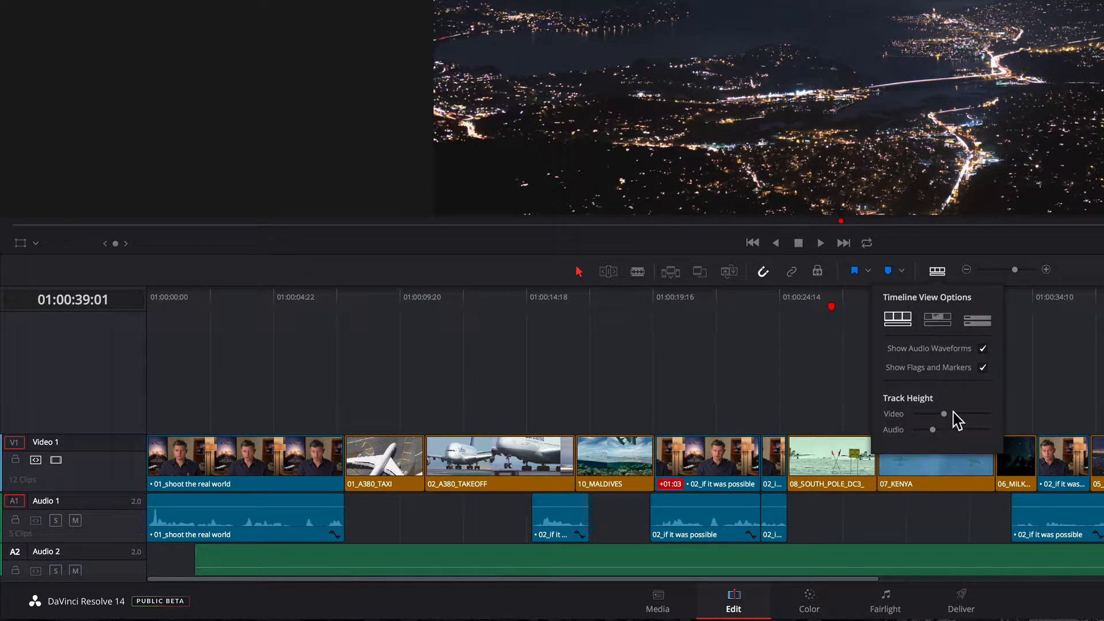
{"action": "left_click_drag", "start_coordinate": [944, 414], "coordinate": [929, 434]}
{"action": "left_click", "coordinate": [936, 272]}
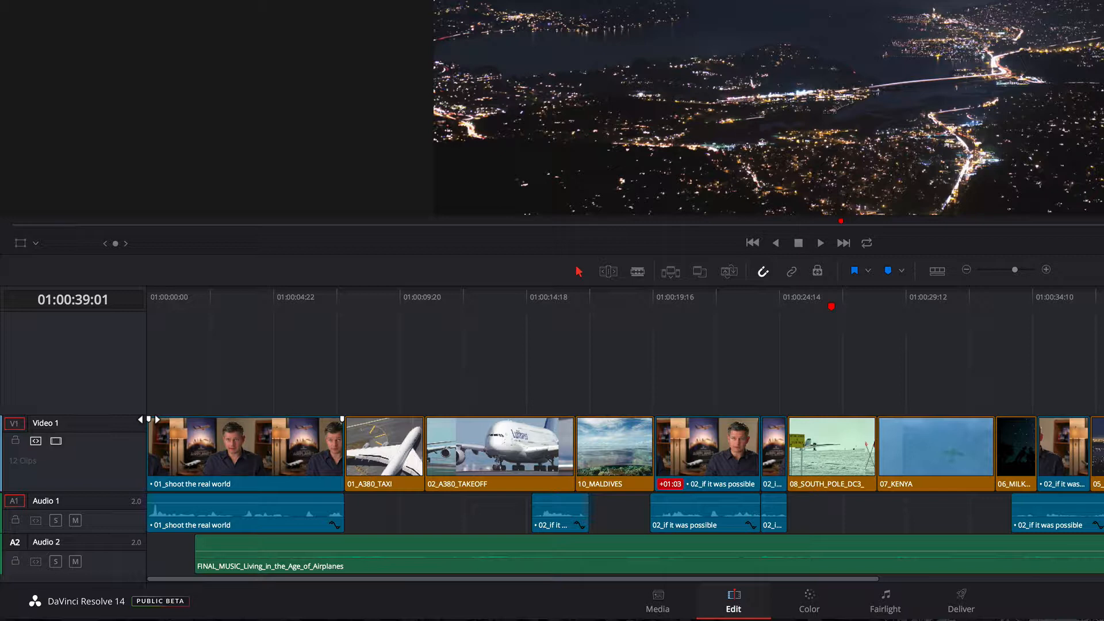
- Play back the timeline from its beginning to review the current edit
{"action": "left_click_drag", "start_coordinate": [149, 419], "coordinate": [91, 399]}
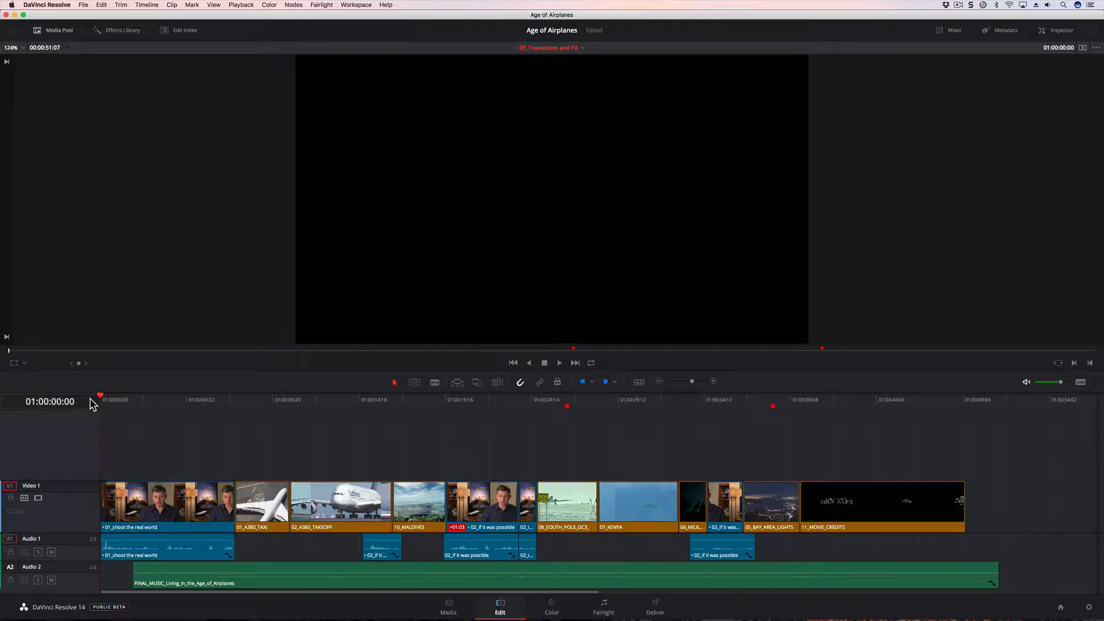
{"action": "key", "text": "space"}
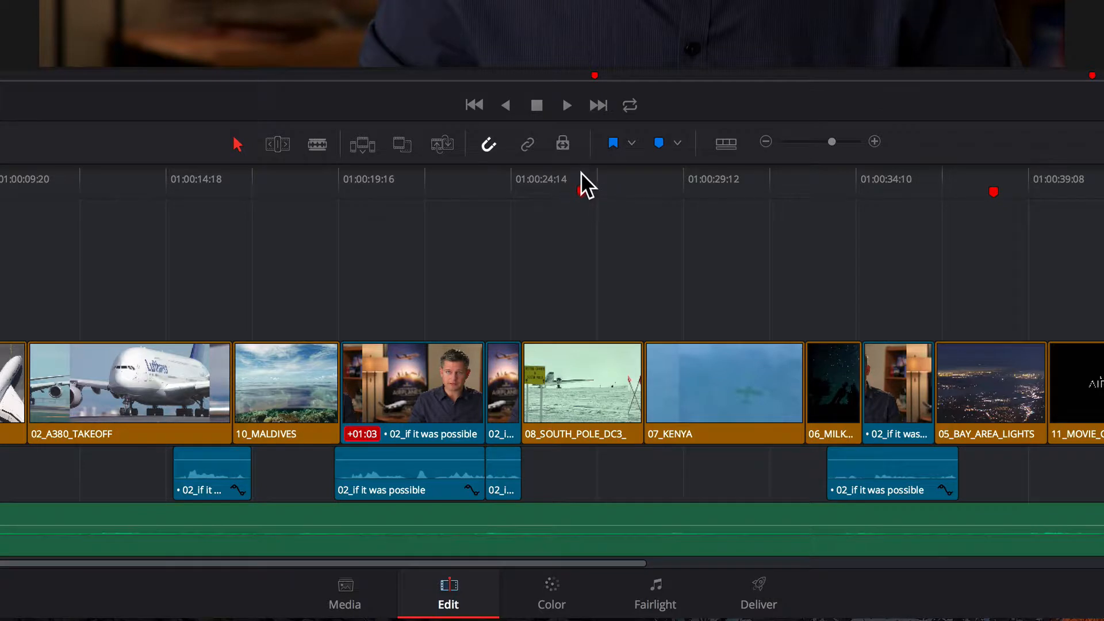
- Place the playhead on the first red marker and add the standard Cross Dissolve to the edit between 08_SOUTH_POLE_DC3_ and 07_KENYA
{"action": "left_click", "coordinate": [567, 401]}
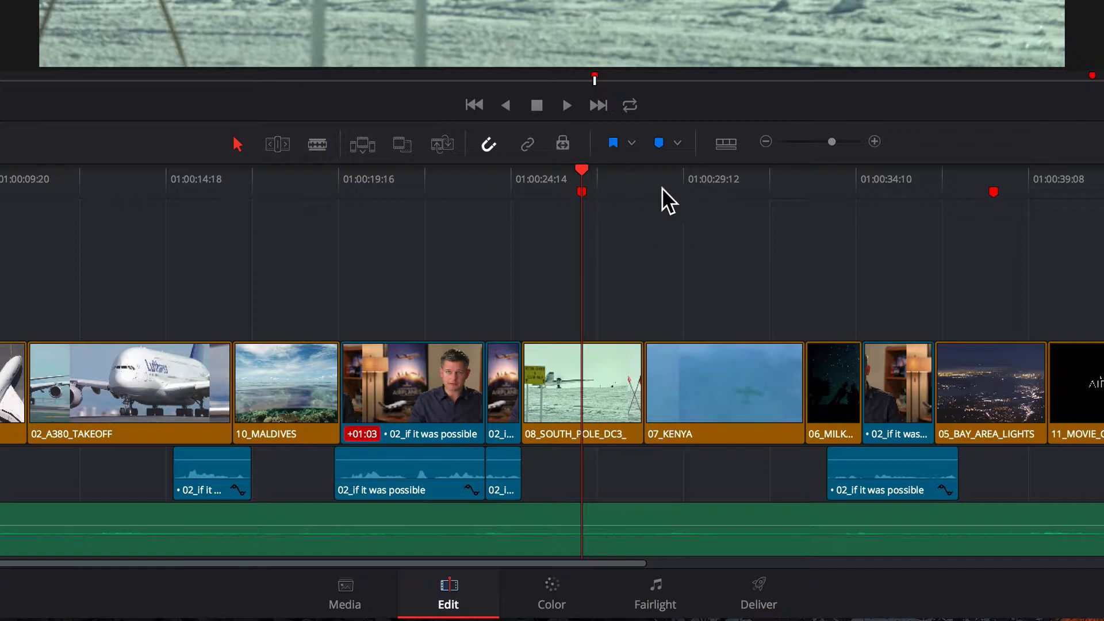
{"action": "left_click", "coordinate": [643, 371]}
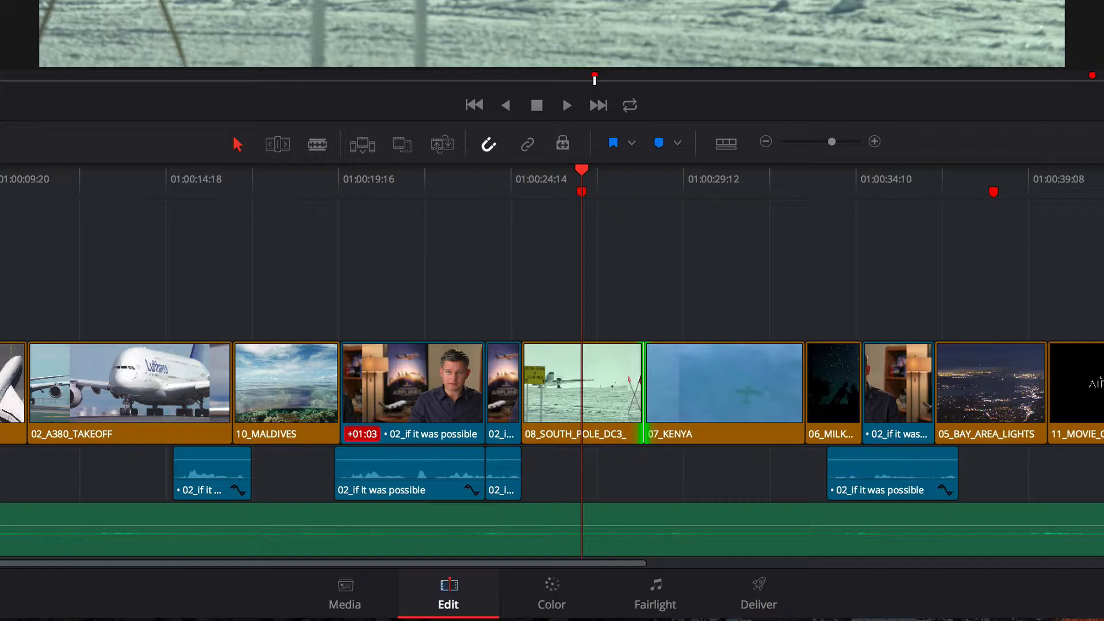
{"action": "key", "text": "ctrl+t"}
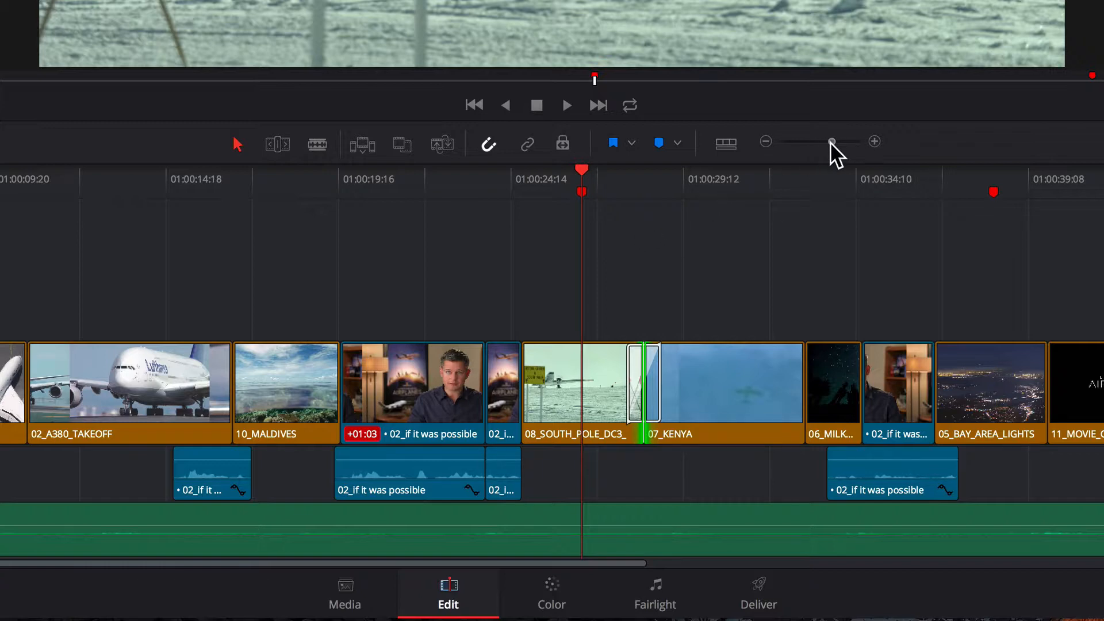
- Shorten the Cross Dissolve between the South Pole and Kenya clips to 12 frames directly in the timeline
{"action": "left_click_drag", "start_coordinate": [830, 143], "coordinate": [845, 144]}
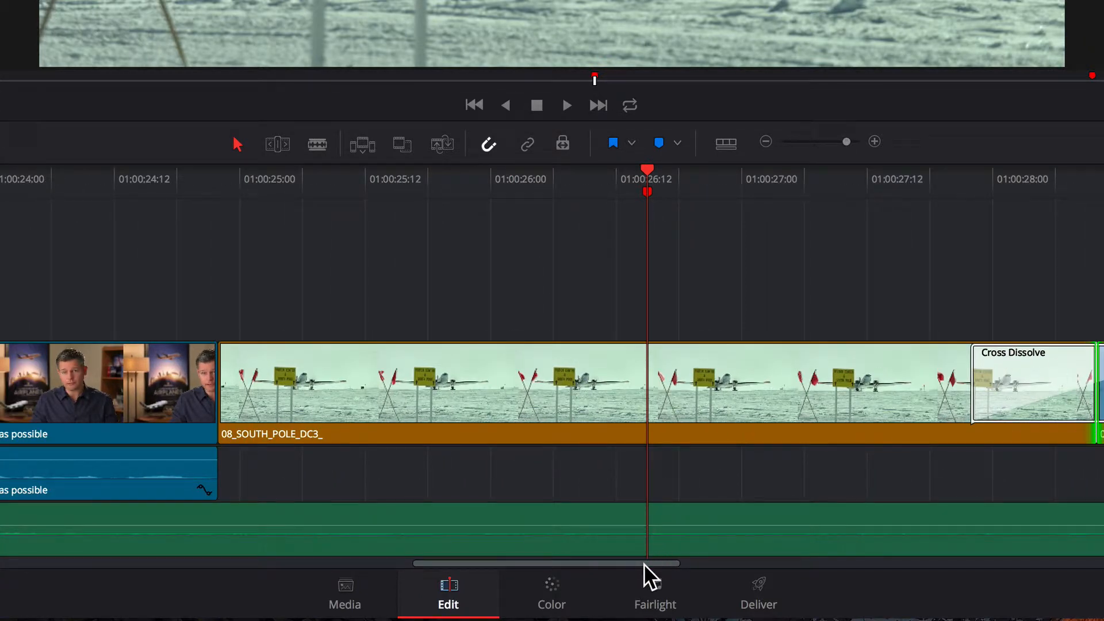
{"action": "left_click_drag", "start_coordinate": [644, 563], "coordinate": [699, 564]}
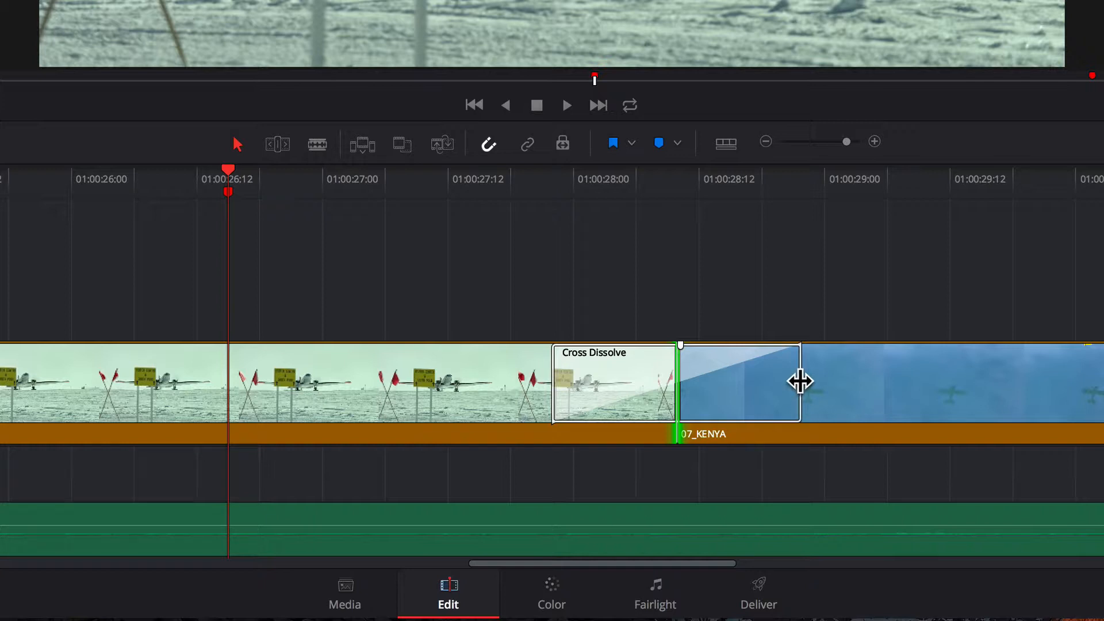
{"action": "left_click_drag", "start_coordinate": [800, 381], "coordinate": [744, 380]}
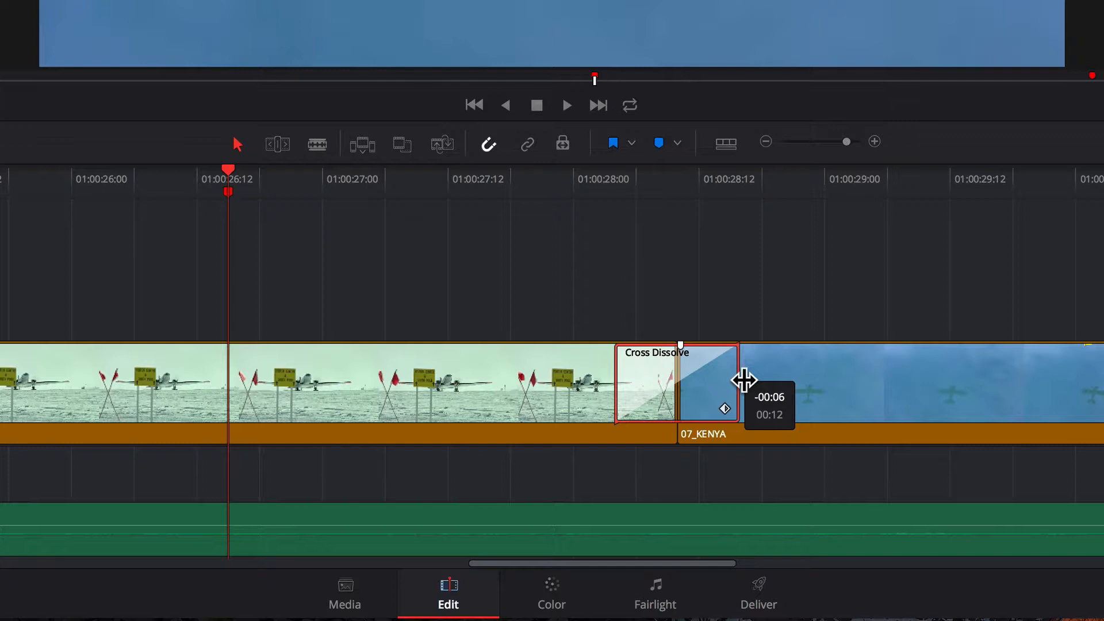
{"action": "left_click_drag", "start_coordinate": [743, 380], "coordinate": [744, 382]}
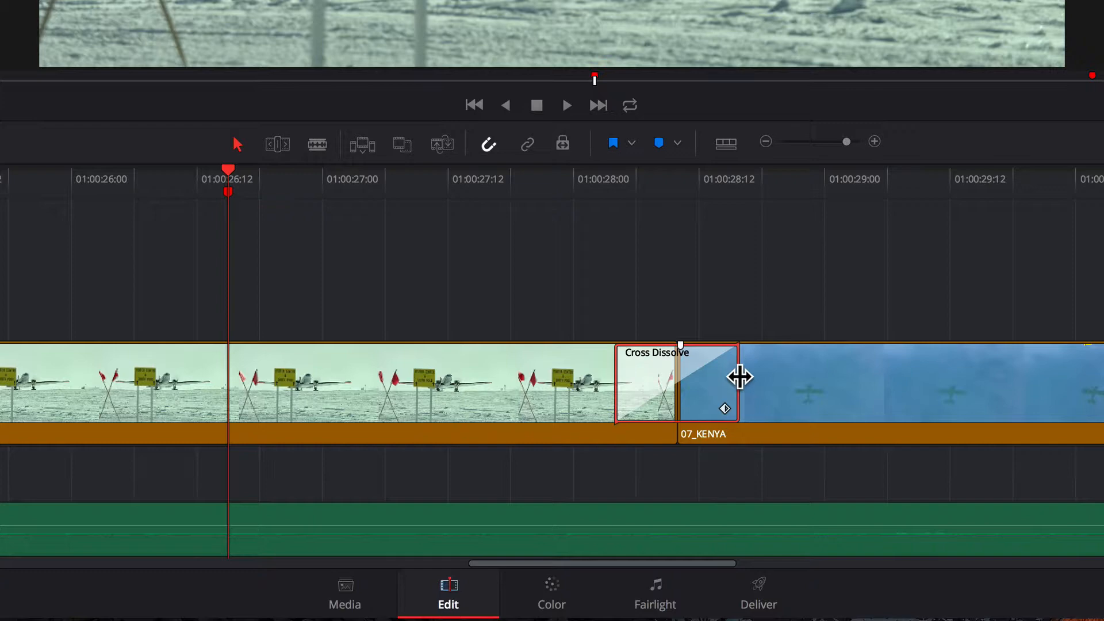
{"action": "left_click_drag", "start_coordinate": [740, 377], "coordinate": [844, 381]}
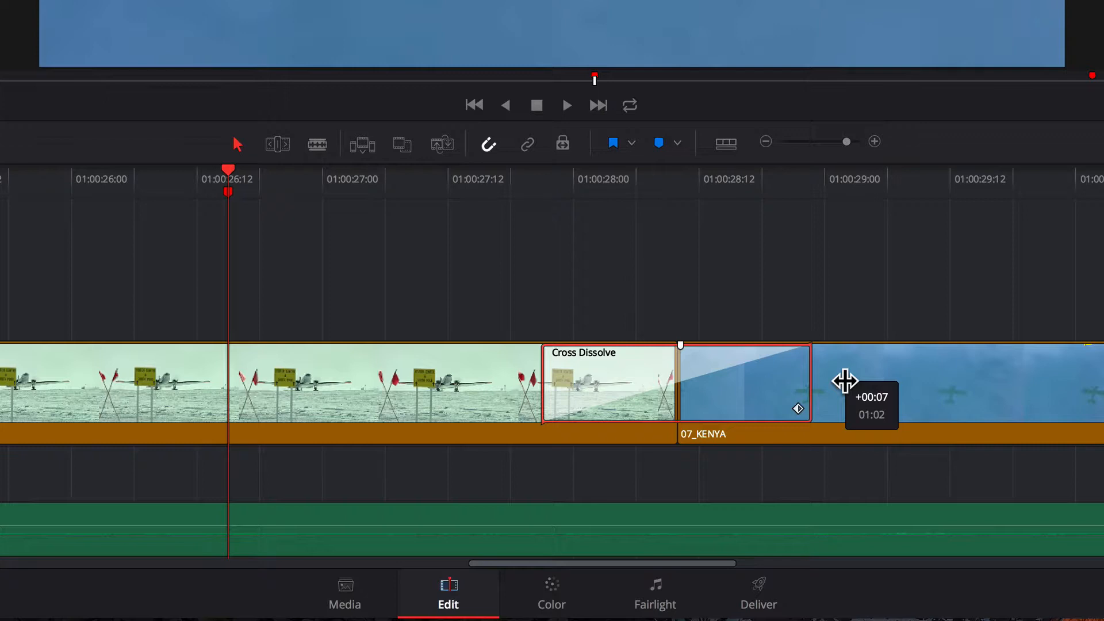
{"action": "left_click_drag", "start_coordinate": [845, 381], "coordinate": [746, 382]}
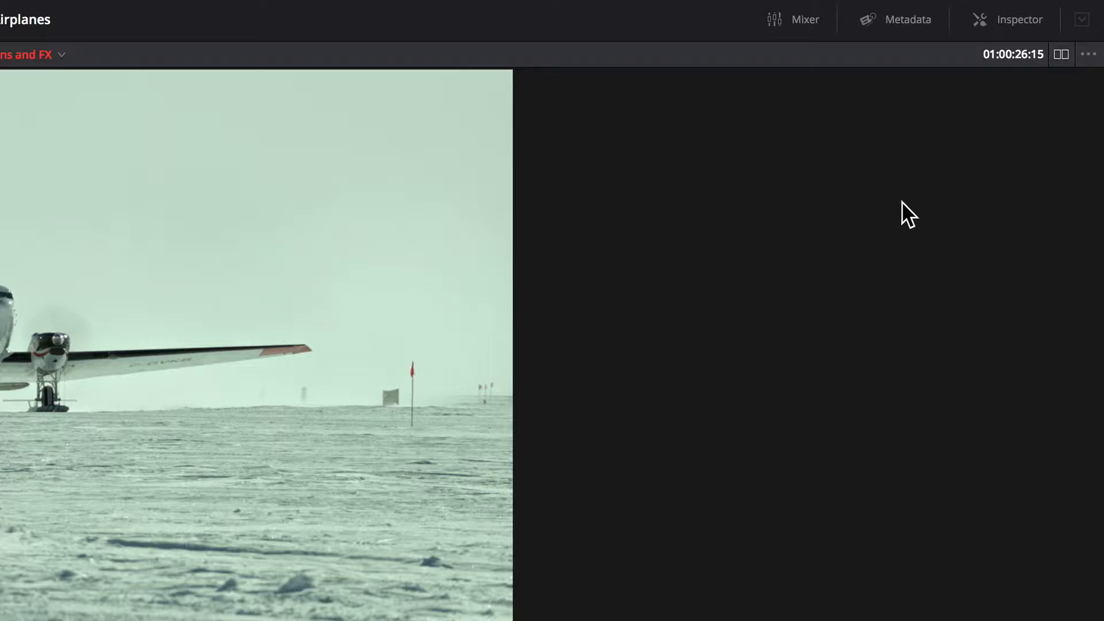
- Set the Cross Dissolve's Style to Film and its Ease to In & Out, leaving Alignment at Center On Edit
{"action": "left_click", "coordinate": [1002, 21]}
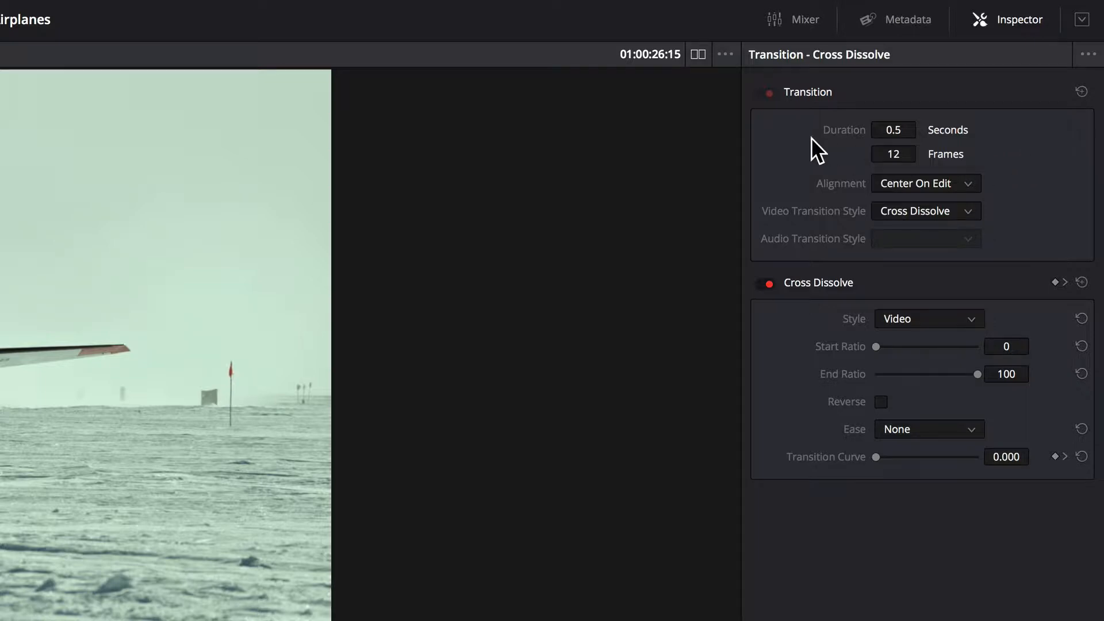
{"action": "left_click", "coordinate": [967, 184]}
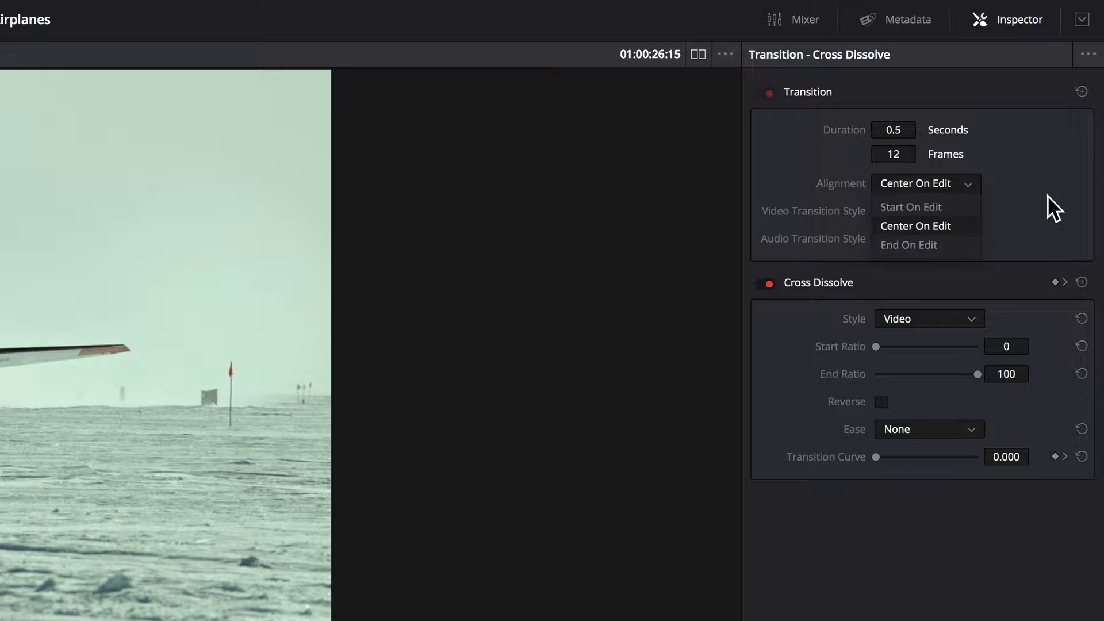
{"action": "left_click", "coordinate": [1047, 195]}
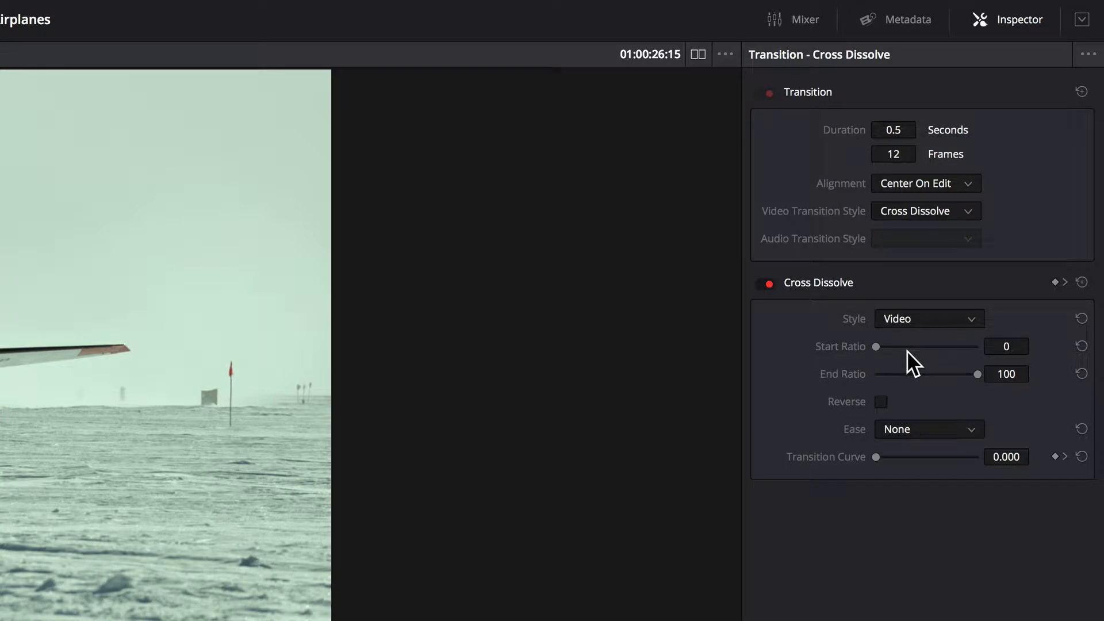
{"action": "left_click", "coordinate": [966, 321]}
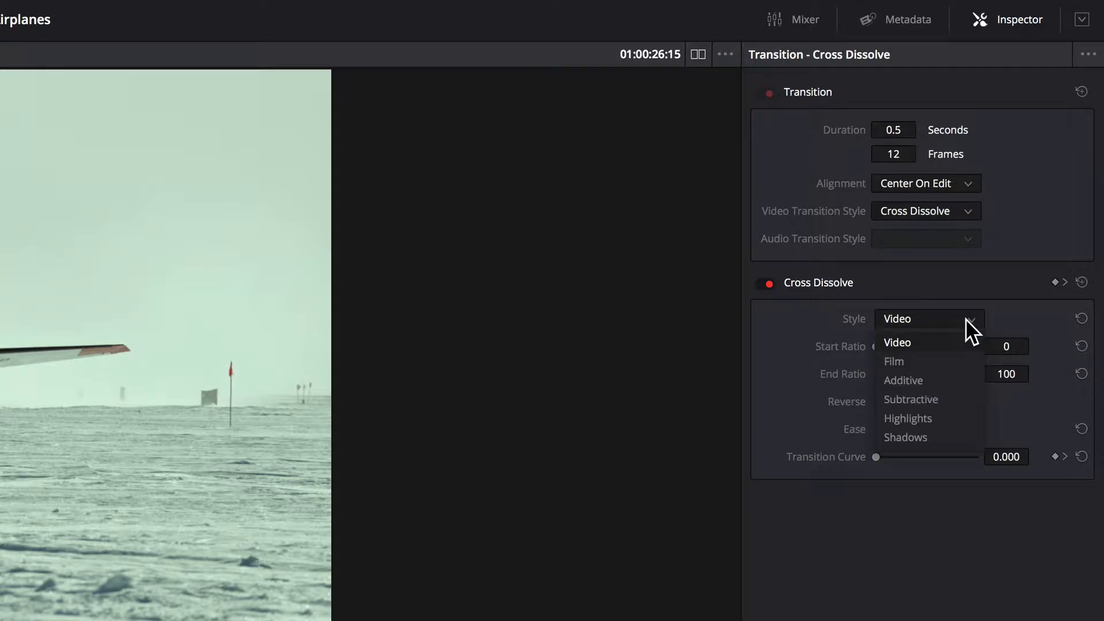
{"action": "left_click", "coordinate": [957, 356]}
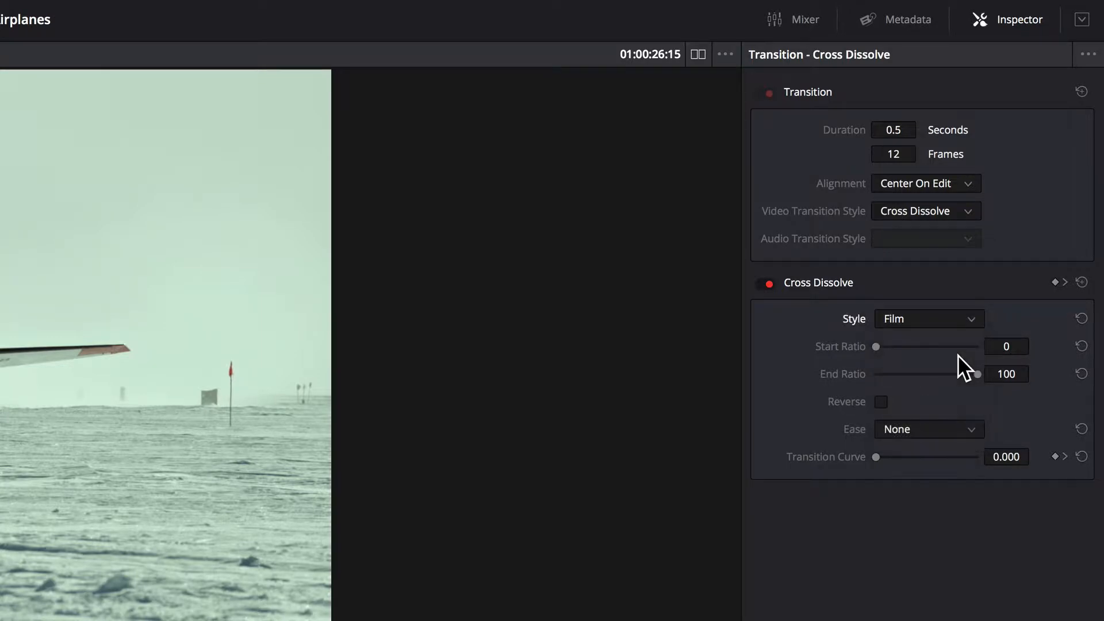
{"action": "left_click", "coordinate": [947, 429]}
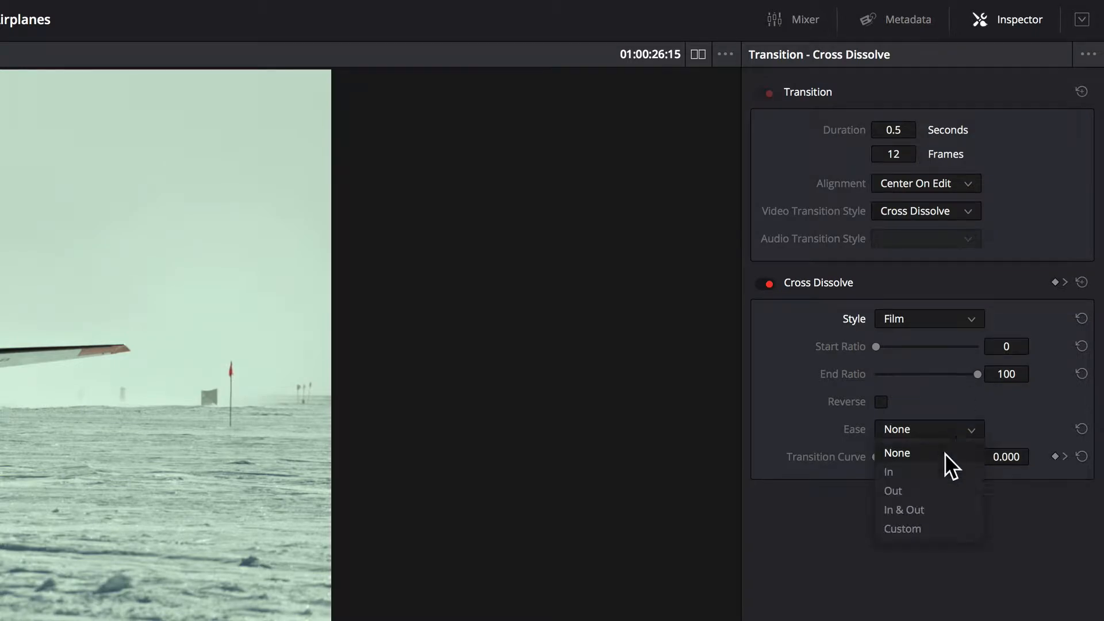
{"action": "left_click", "coordinate": [935, 510]}
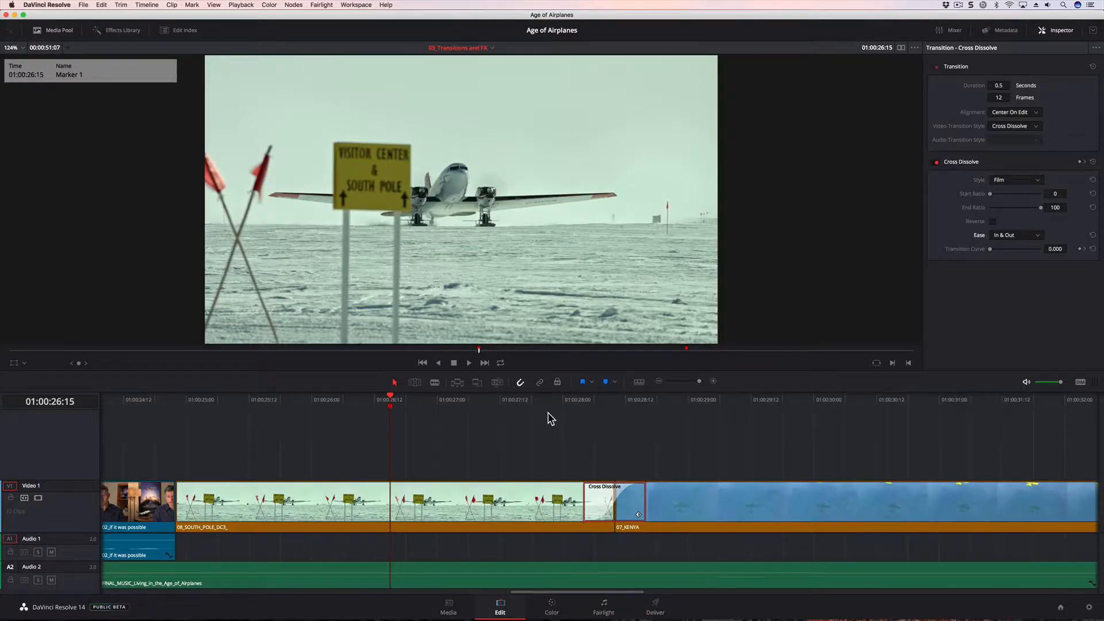
- Play back the adjusted Cross Dissolve from just before the edit between the South Pole and Kenya clips
{"action": "left_click", "coordinate": [574, 399]}
{"action": "key", "text": "space"}
{"action": "key", "text": "space"}
{"action": "left_click", "coordinate": [575, 399]}
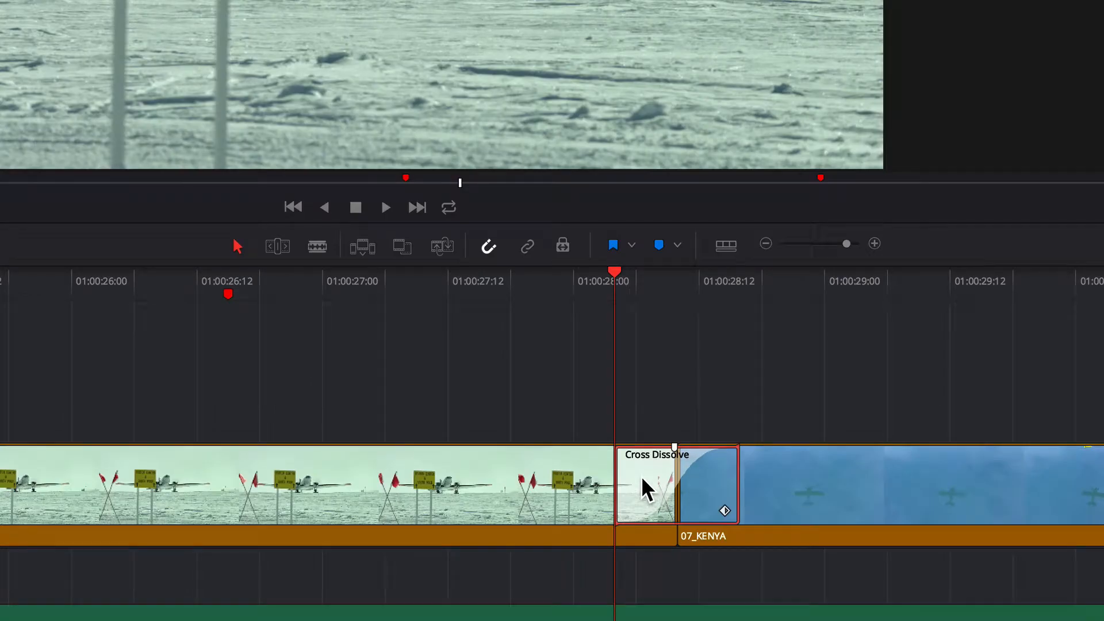
- Save the customized Cross Dissolve as a transition preset named Mine
{"action": "right_click", "coordinate": [643, 488]}
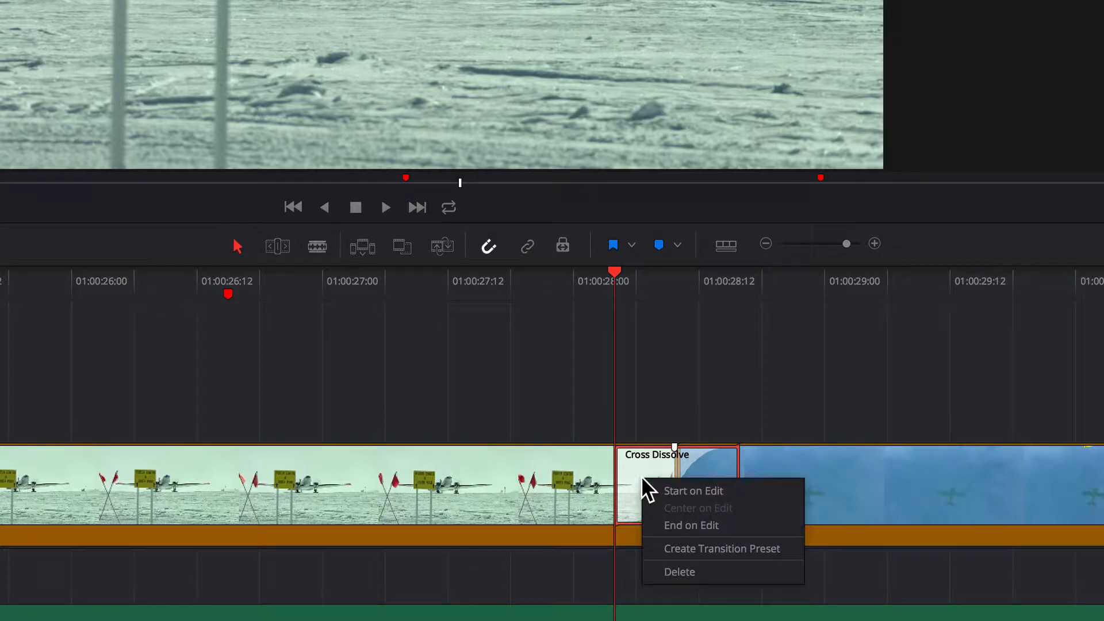
{"action": "left_click", "coordinate": [781, 553]}
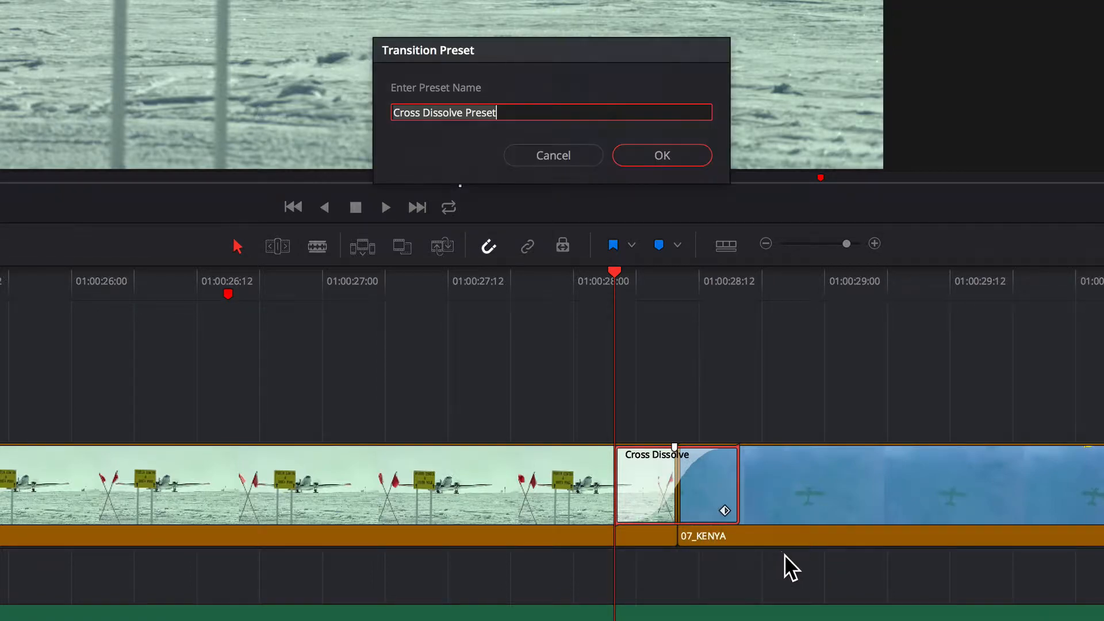
{"action": "type", "text": "Mine"}
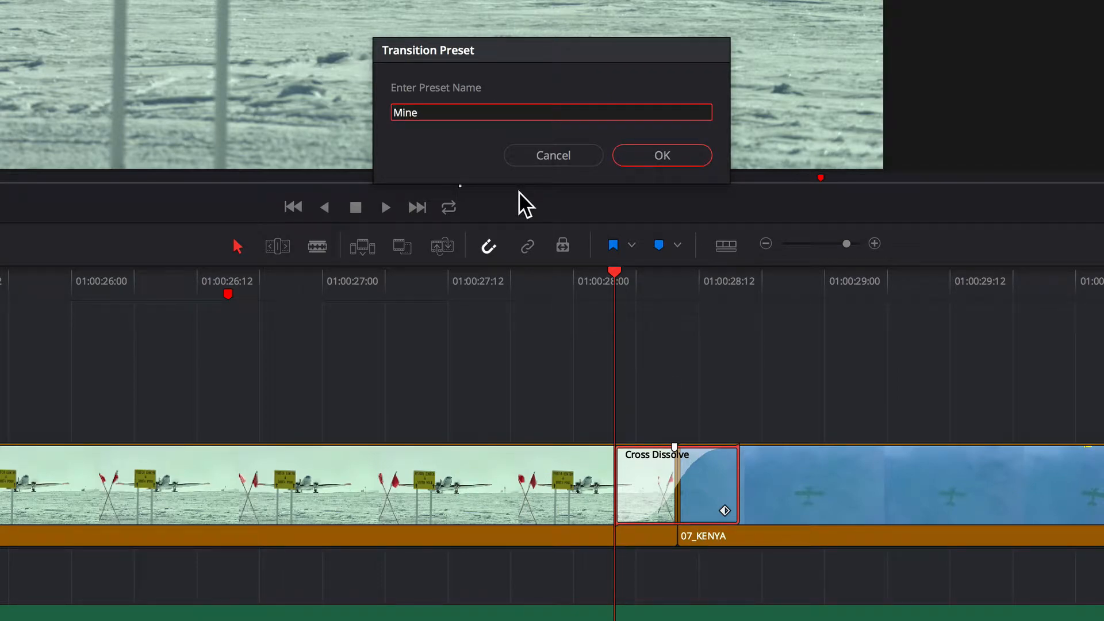
{"action": "key", "text": "Return"}
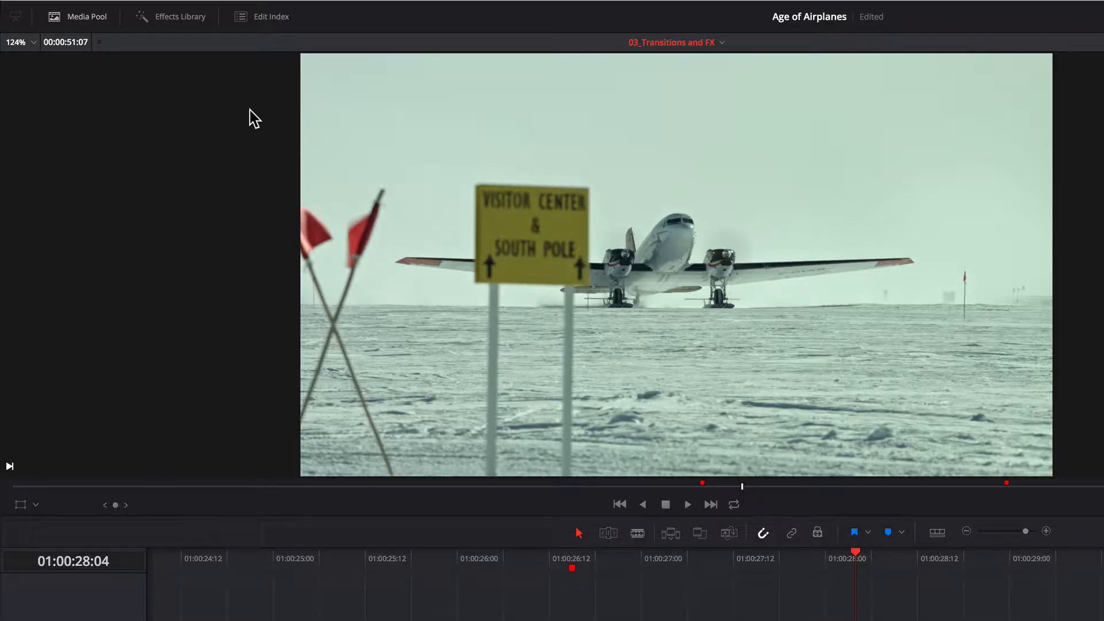
- Show the Effects Library and examine the options available for the Mine transition preset, leaving them unapplied
{"action": "left_click", "coordinate": [189, 18]}
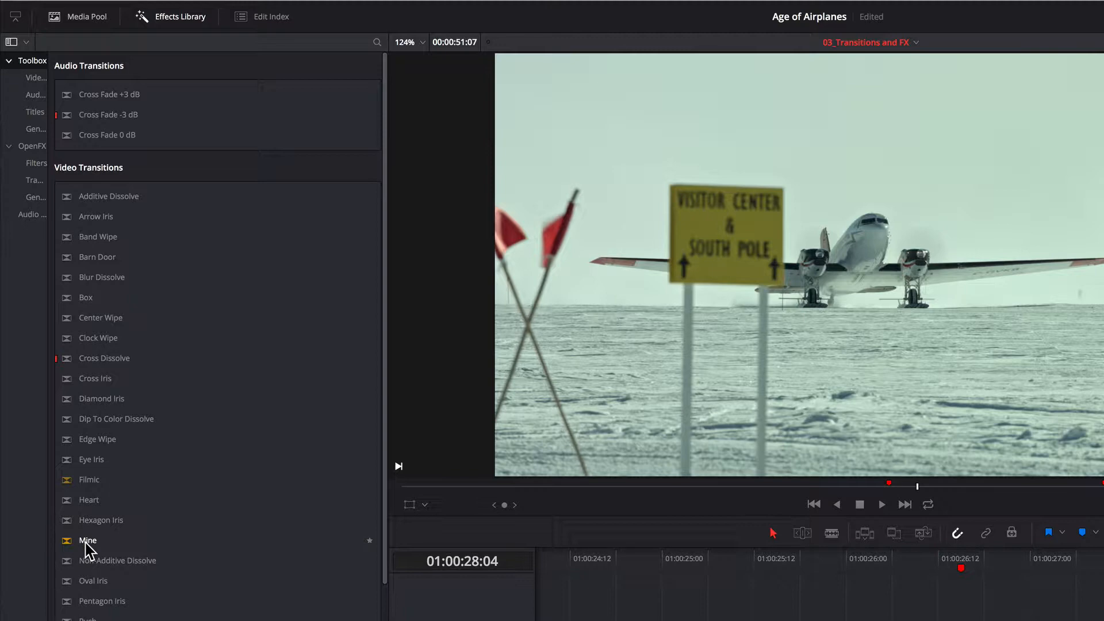
{"action": "right_click", "coordinate": [85, 543]}
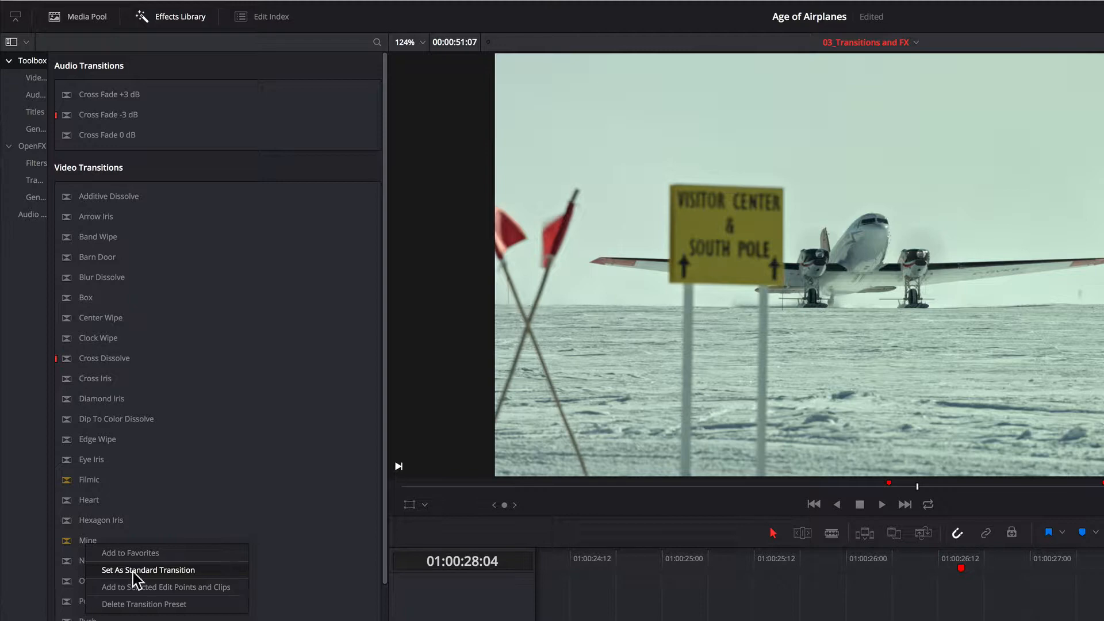
{"action": "left_click", "coordinate": [662, 557]}
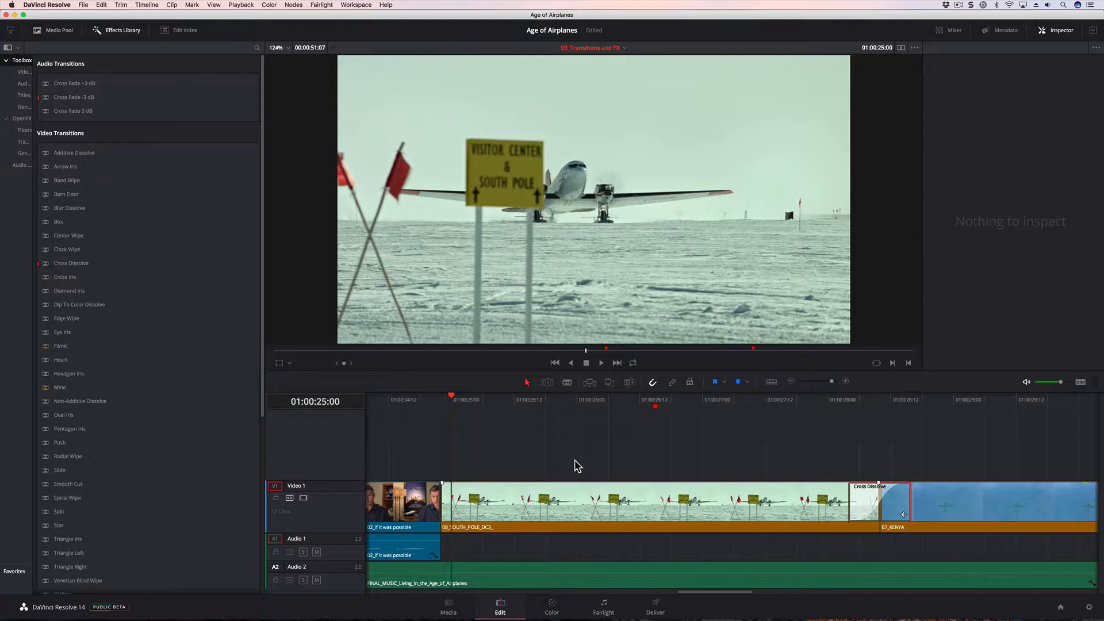
- Position the playhead at 01:00:22:19 and play the interview through the cut between the two 02_if it was possible clips
{"action": "key", "text": "shift+z"}
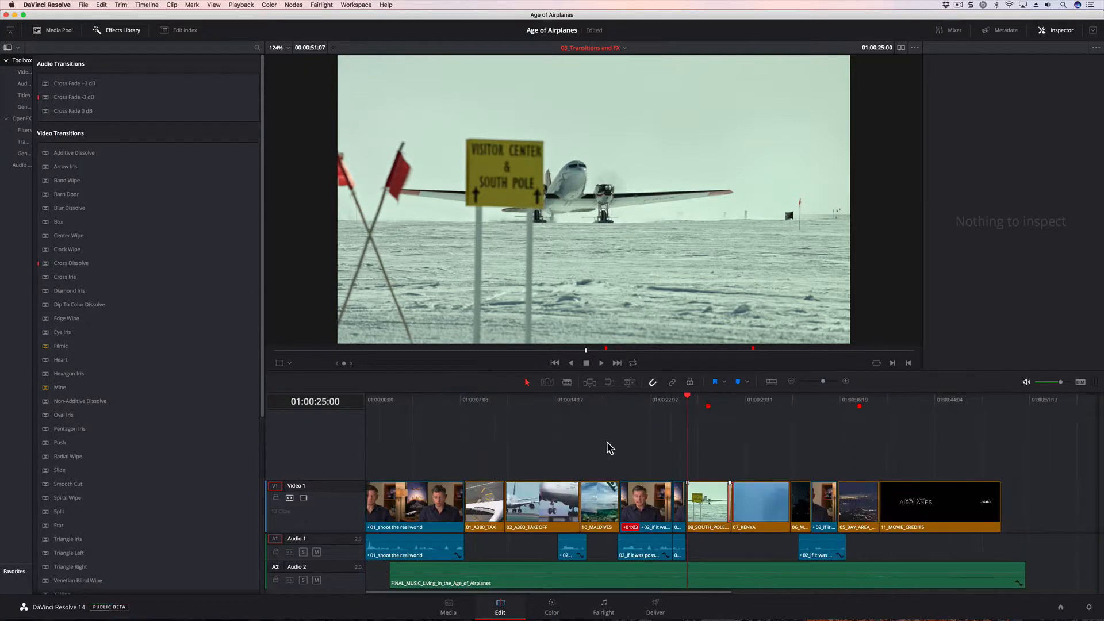
{"action": "left_click", "coordinate": [664, 401]}
{"action": "left_click_drag", "start_coordinate": [664, 400], "coordinate": [660, 401]}
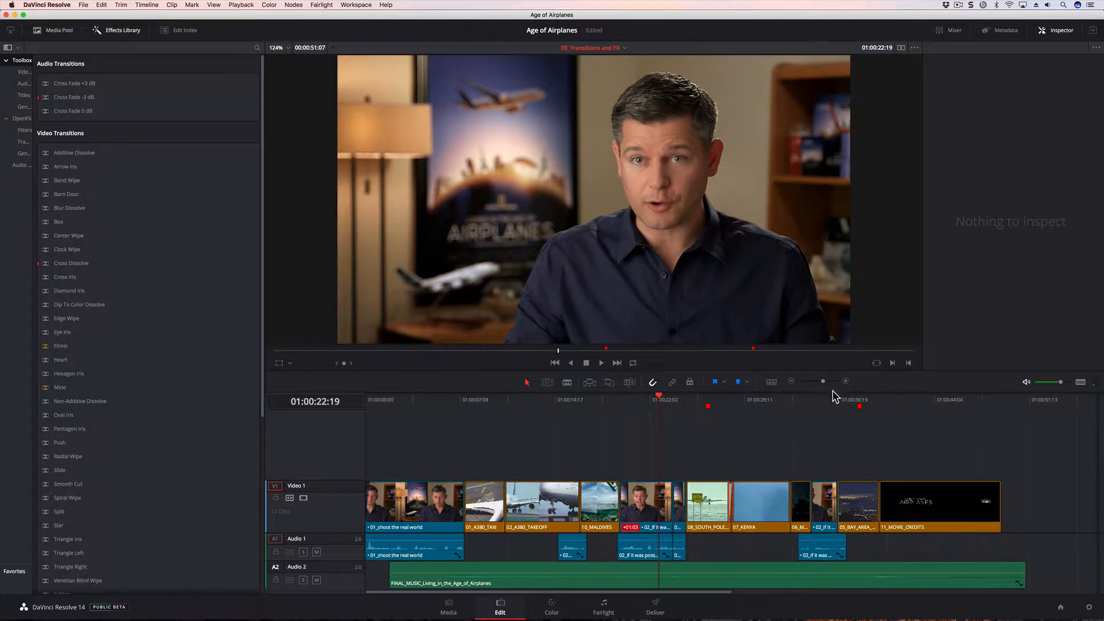
{"action": "left_click_drag", "start_coordinate": [824, 382], "coordinate": [832, 382]}
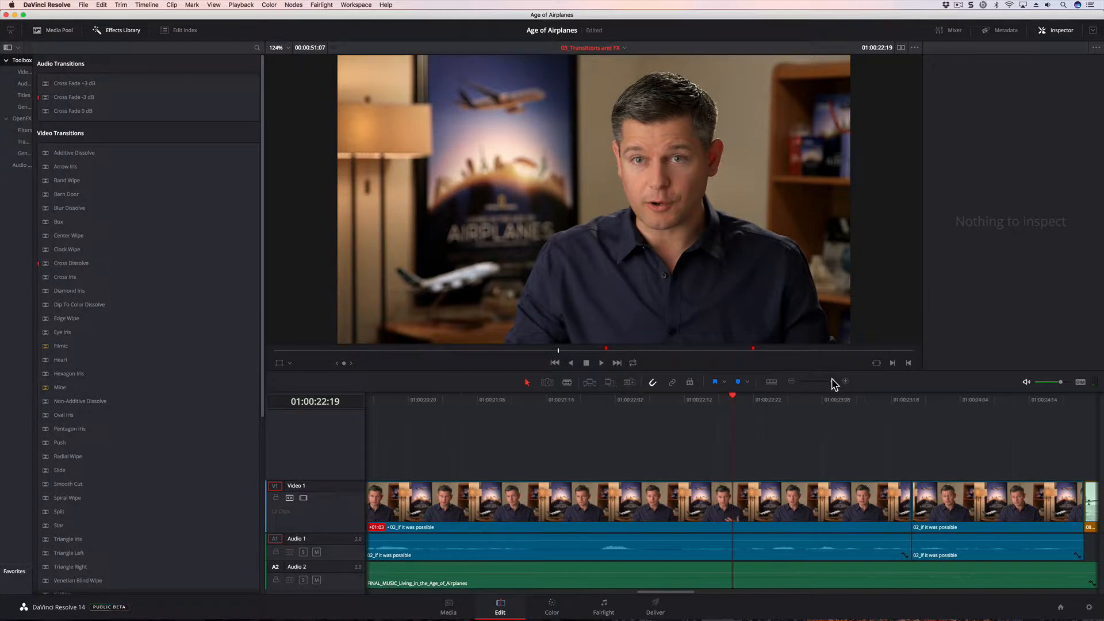
{"action": "left_click_drag", "start_coordinate": [646, 594], "coordinate": [664, 594]}
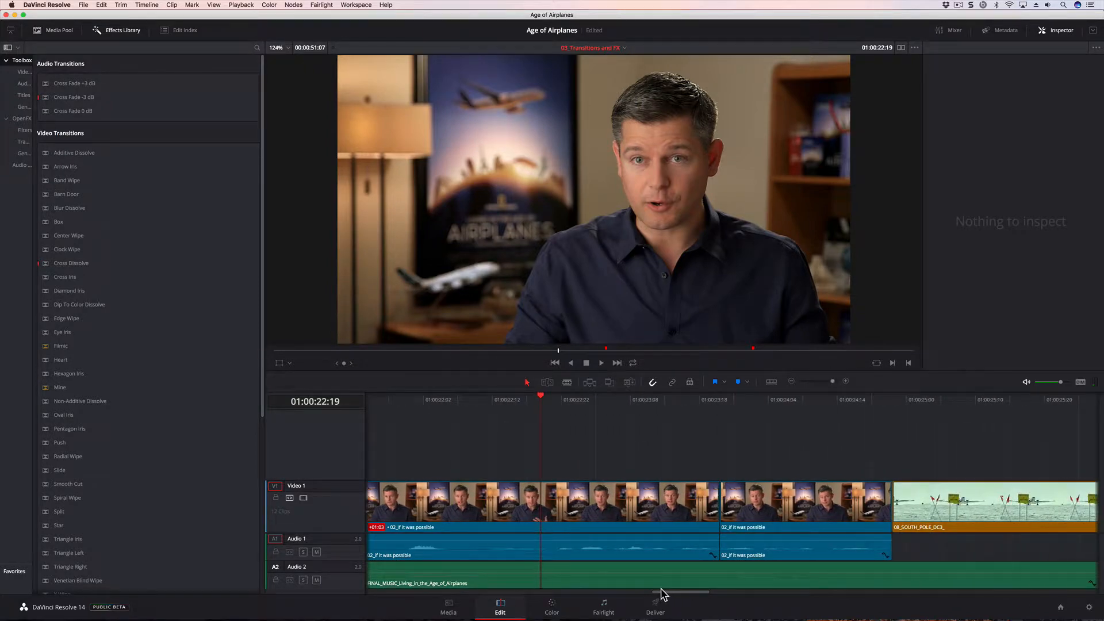
{"action": "key", "text": "space"}
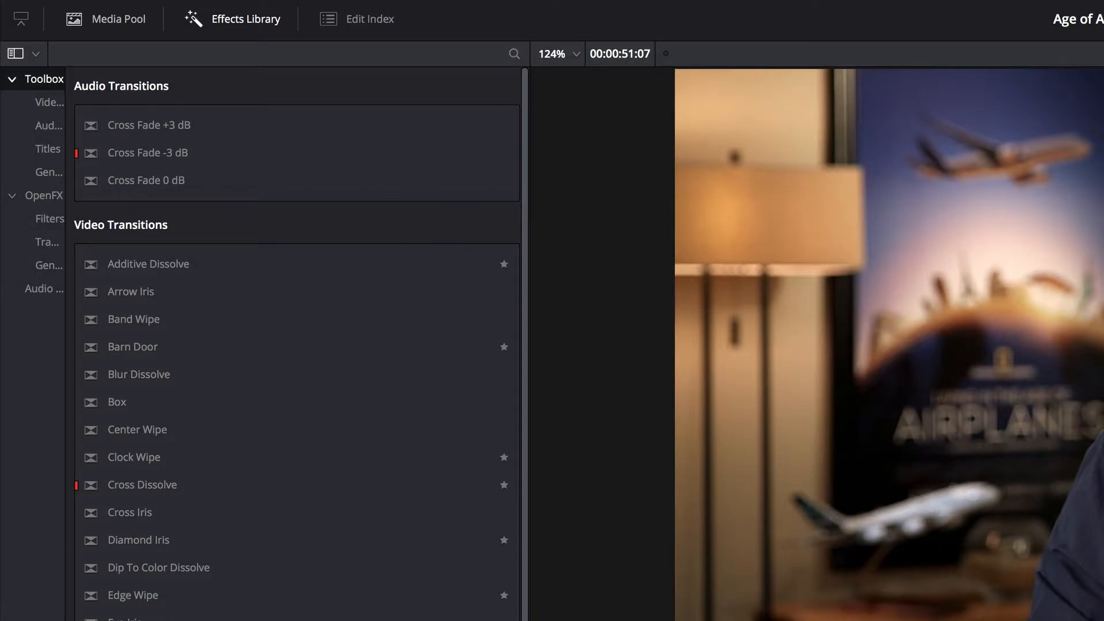
- Add a Smooth Cut transition at the cut between the two 02_if it was possible clips and set its duration to 4 frames
{"action": "left_click", "coordinate": [514, 53]}
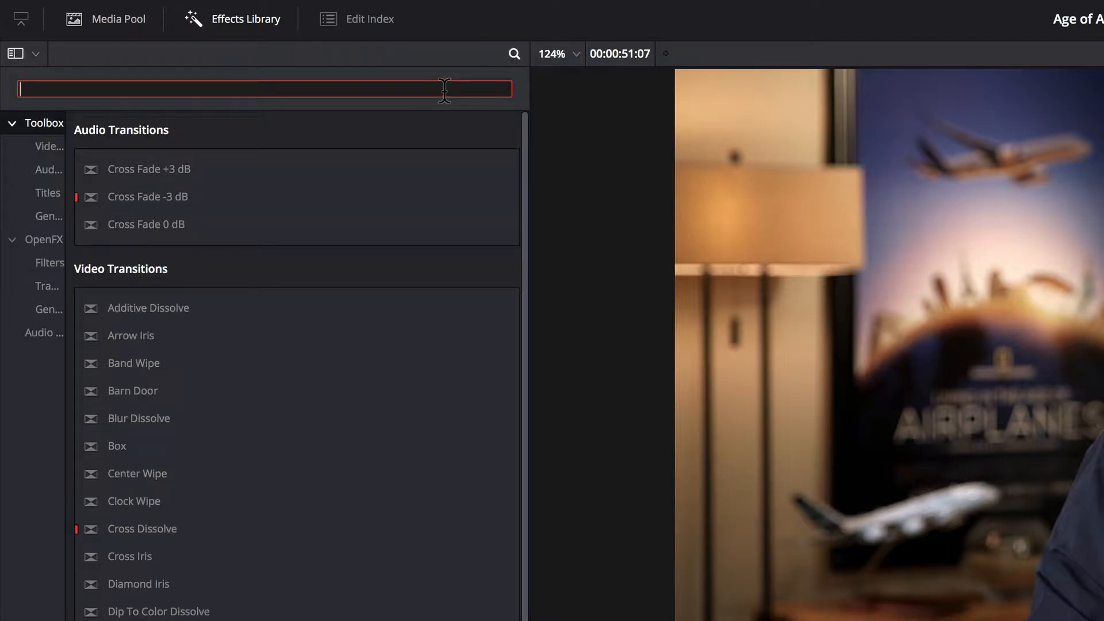
{"action": "type", "text": "smooth"}
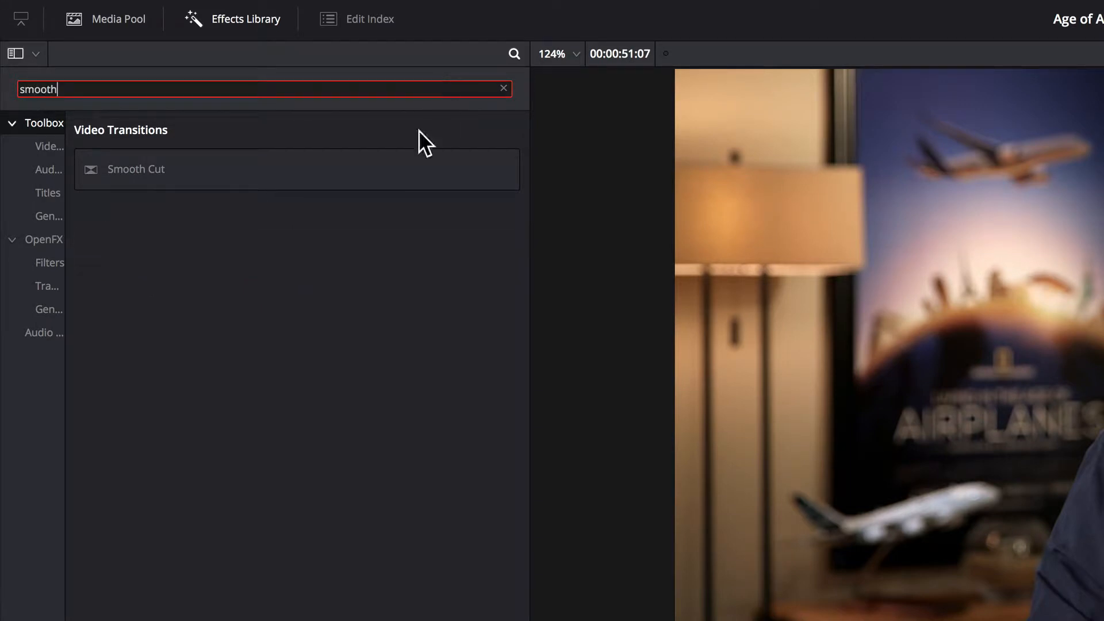
{"action": "left_click", "coordinate": [92, 167]}
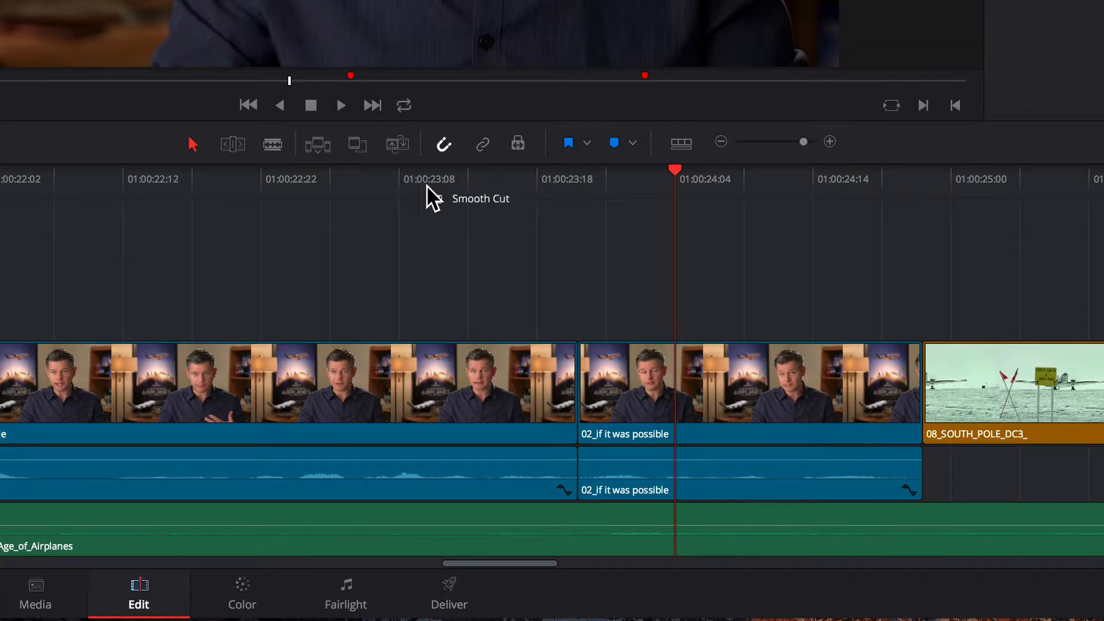
{"action": "left_click_drag", "start_coordinate": [432, 197], "coordinate": [580, 370]}
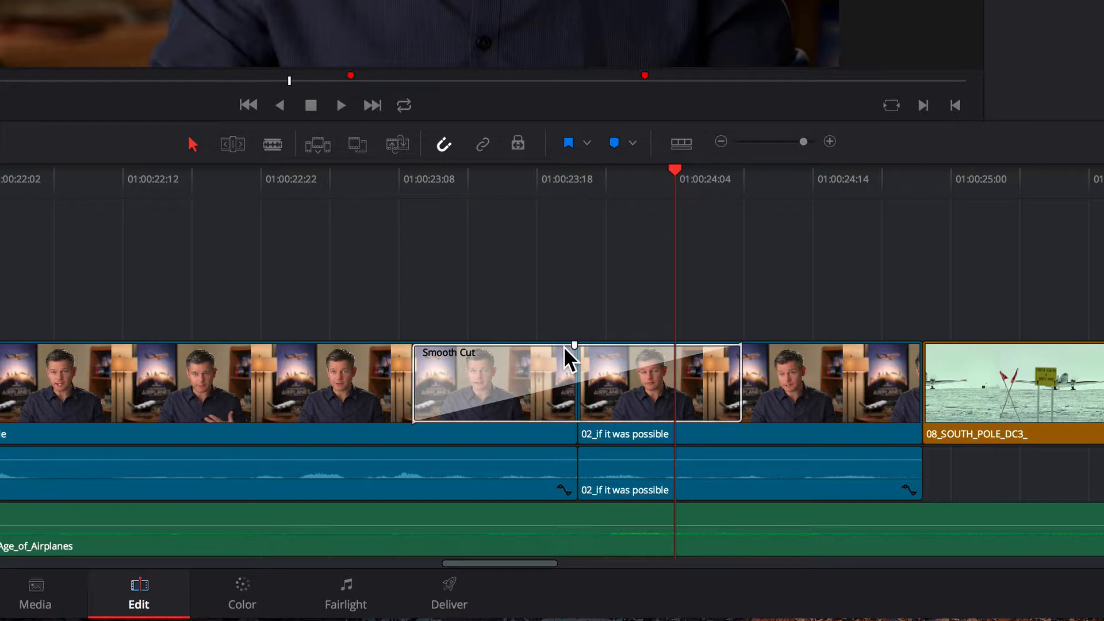
{"action": "left_click", "coordinate": [627, 364]}
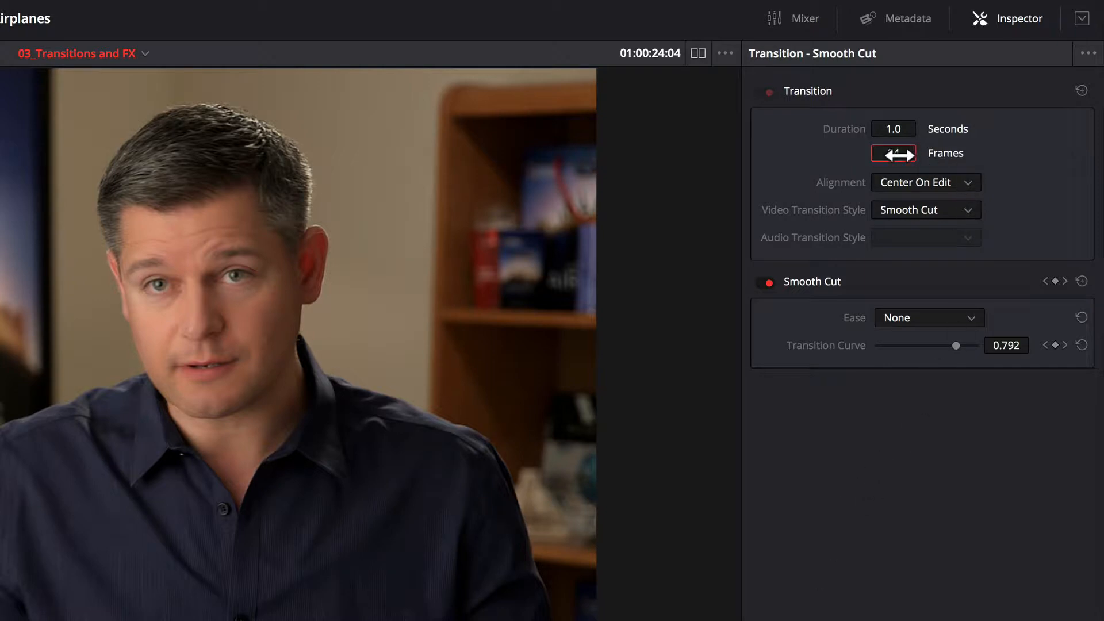
{"action": "left_click_drag", "start_coordinate": [899, 154], "coordinate": [891, 154]}
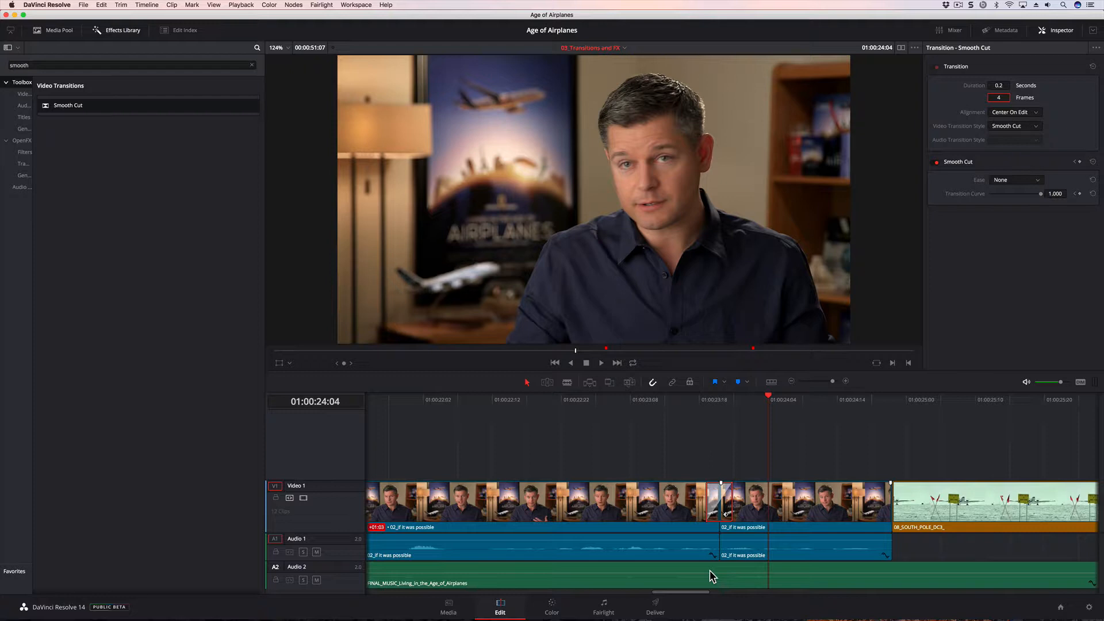
- Play the interview twice from before the cut to review the shortened Smooth Cut transition
{"action": "left_click", "coordinate": [540, 407]}
{"action": "key", "text": "space"}
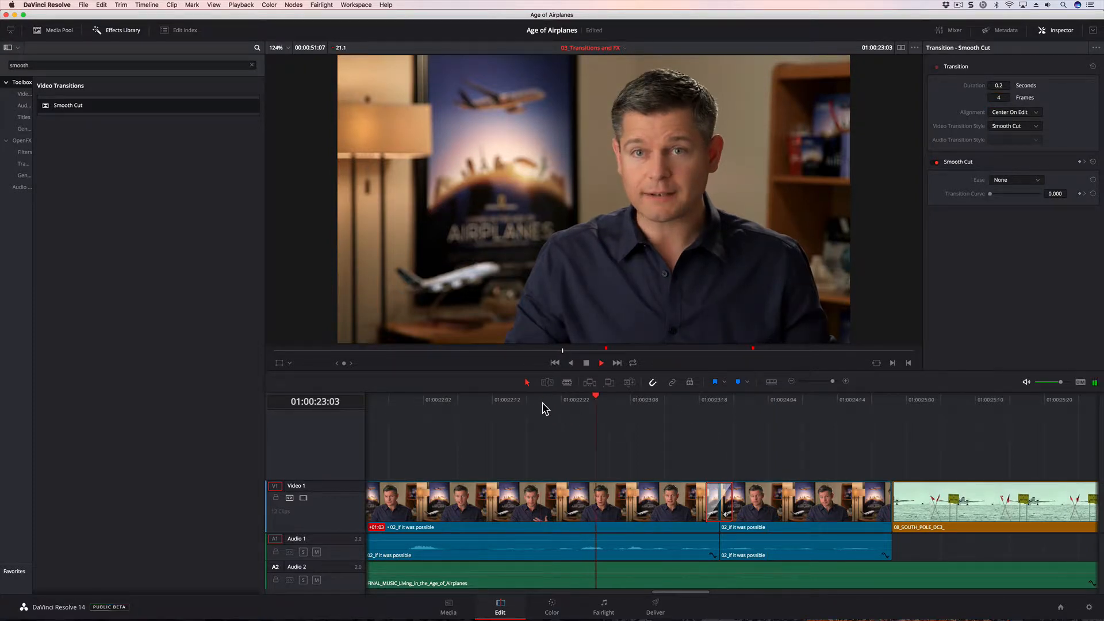
{"action": "key", "text": "space"}
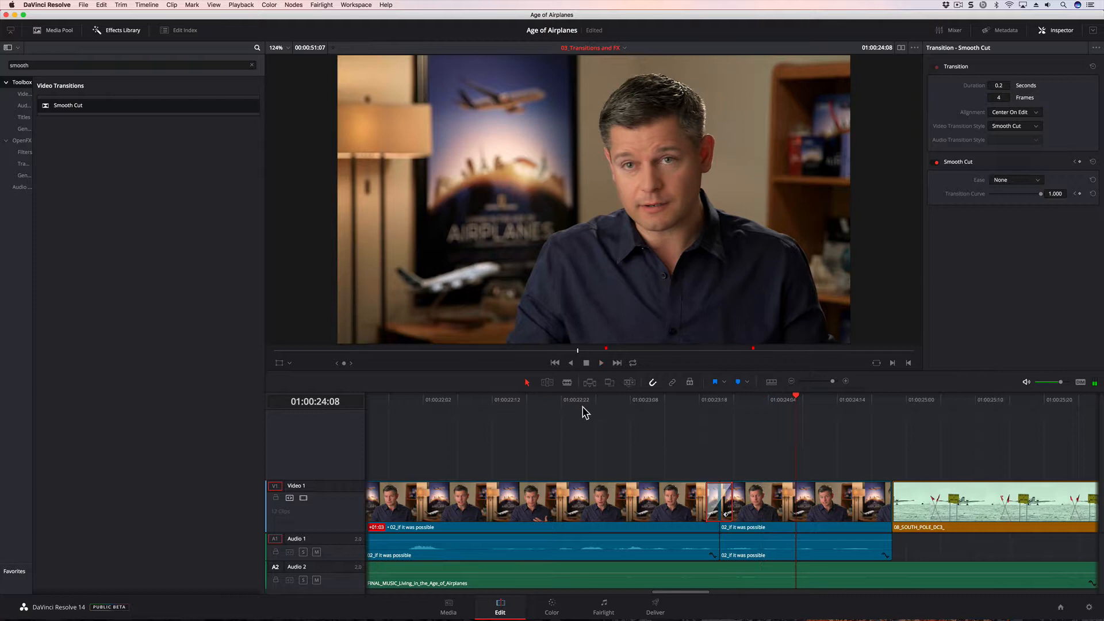
{"action": "left_click", "coordinate": [532, 409]}
{"action": "key", "text": "space"}
{"action": "key", "text": "space"}
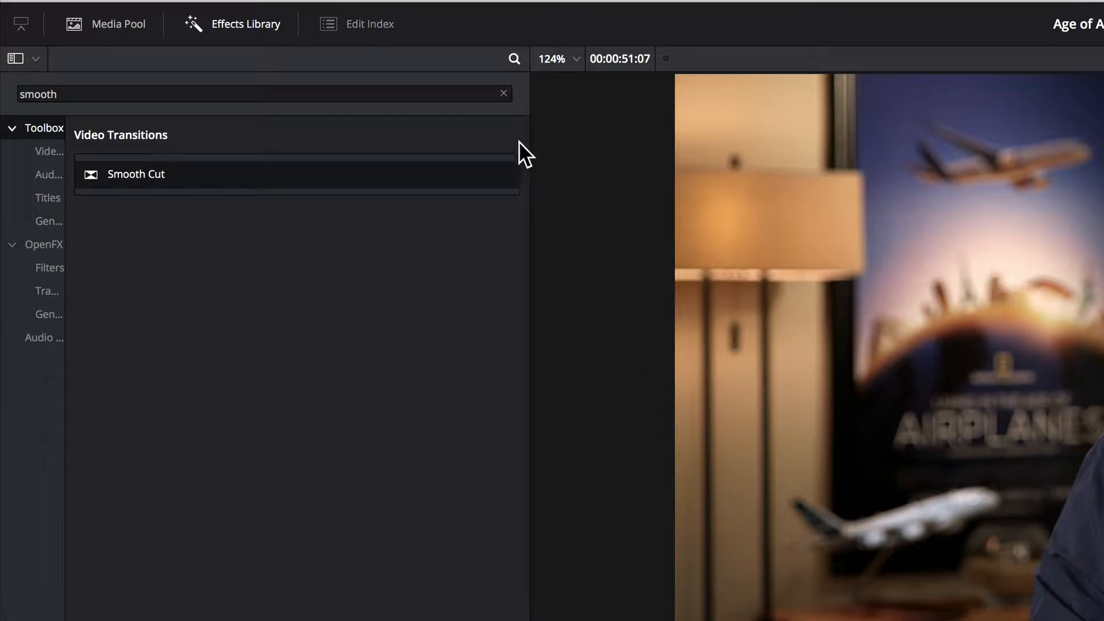
- Clear the effects search, widen the category list to show full names, and display the OpenFX filters
{"action": "left_click", "coordinate": [503, 92]}
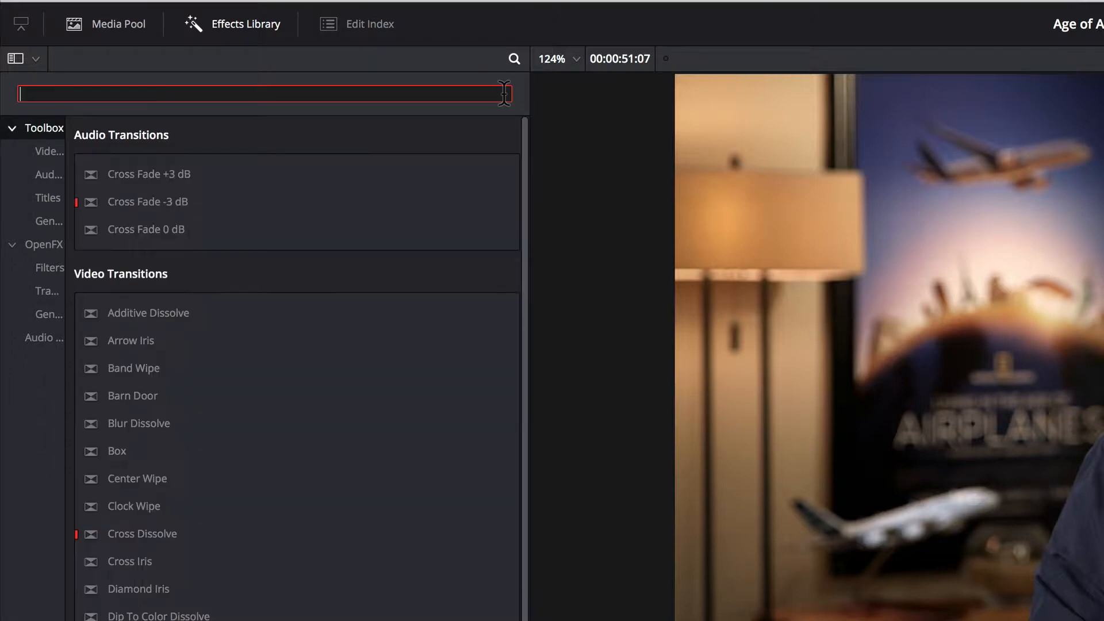
{"action": "left_click_drag", "start_coordinate": [67, 241], "coordinate": [104, 244]}
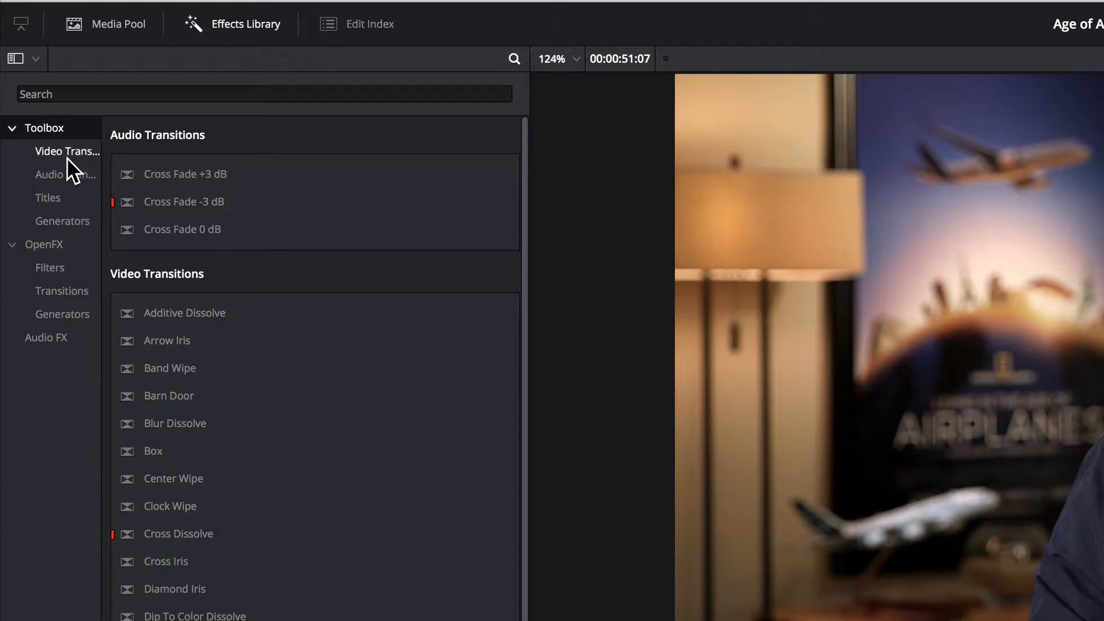
{"action": "left_click", "coordinate": [54, 248]}
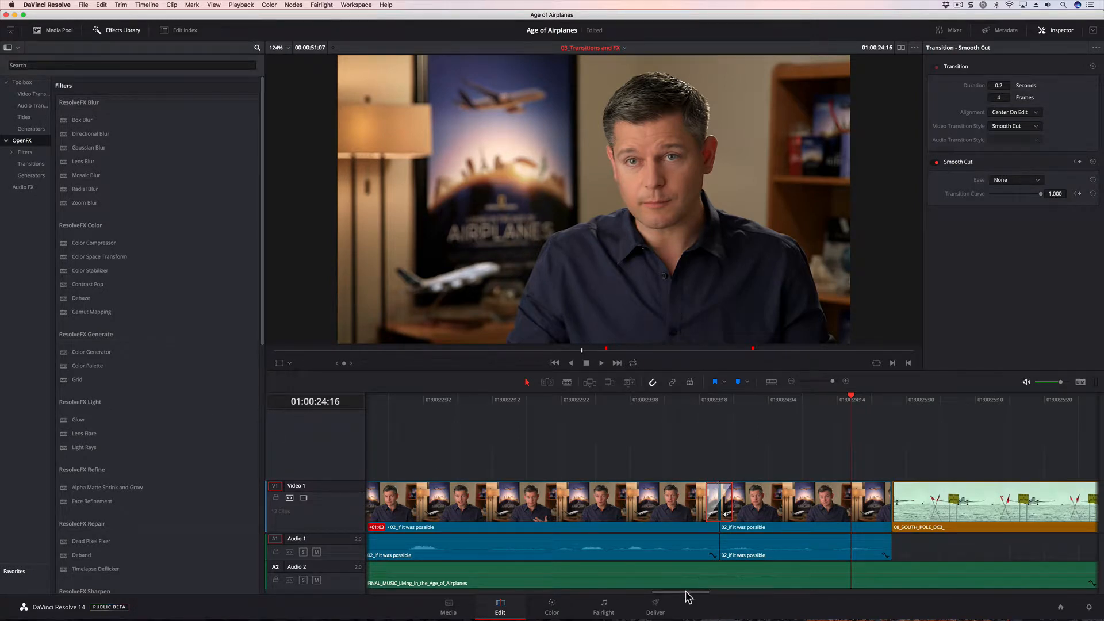
- Locate the 05_BAY_AREA_LIGHTS clip in the timeline and play it from around its start to past the red marker
{"action": "left_click_drag", "start_coordinate": [680, 591], "coordinate": [869, 594]}
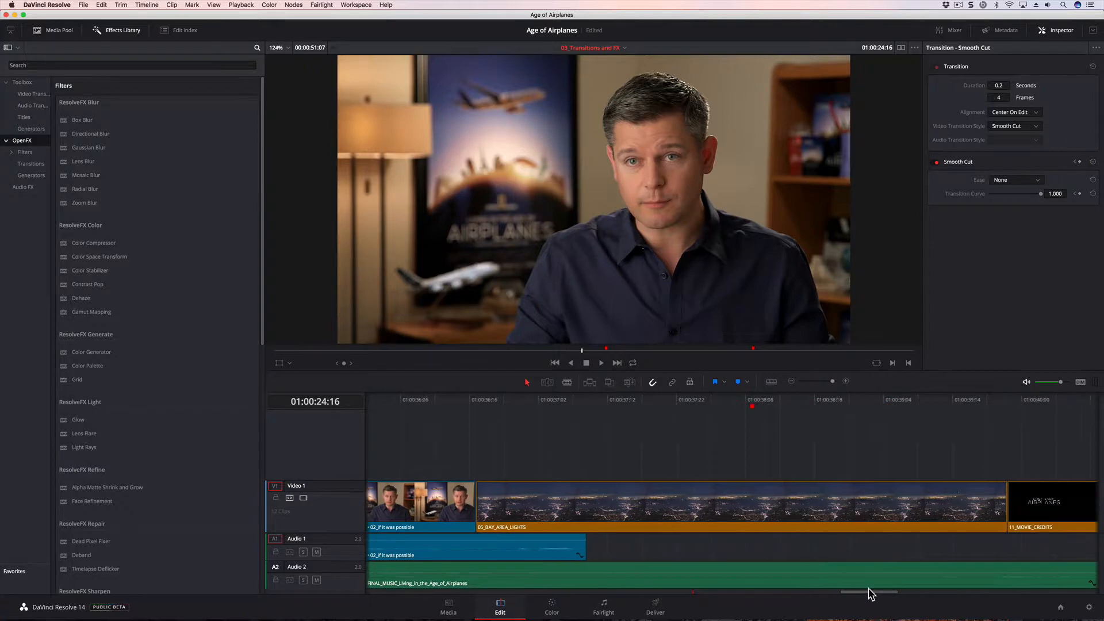
{"action": "left_click", "coordinate": [792, 382]}
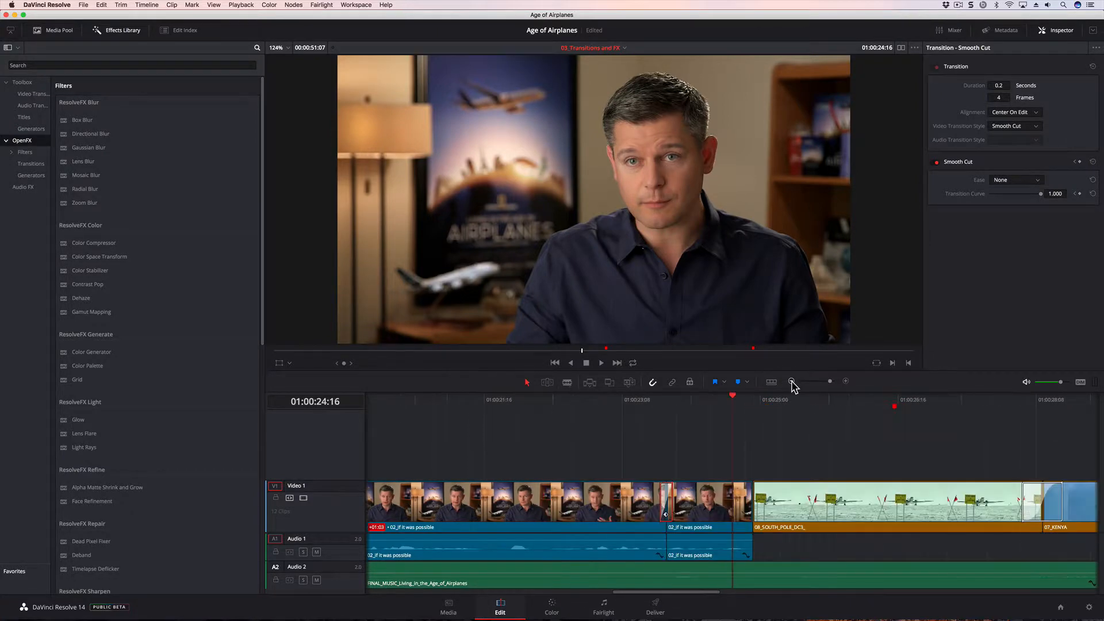
{"action": "left_click_drag", "start_coordinate": [631, 593], "coordinate": [791, 586]}
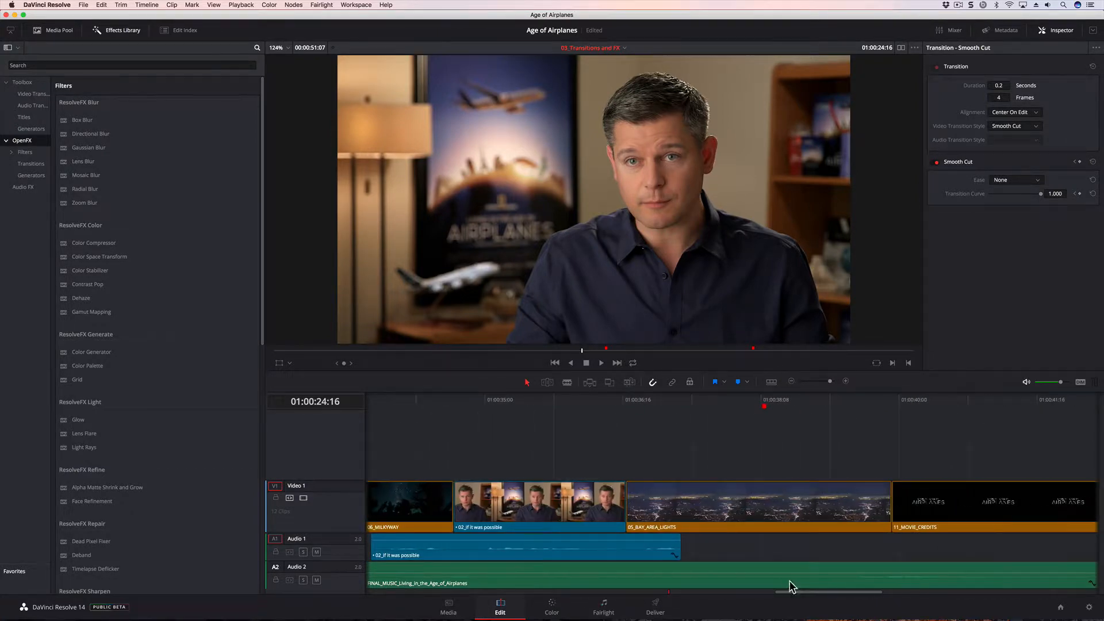
{"action": "left_click", "coordinate": [764, 403]}
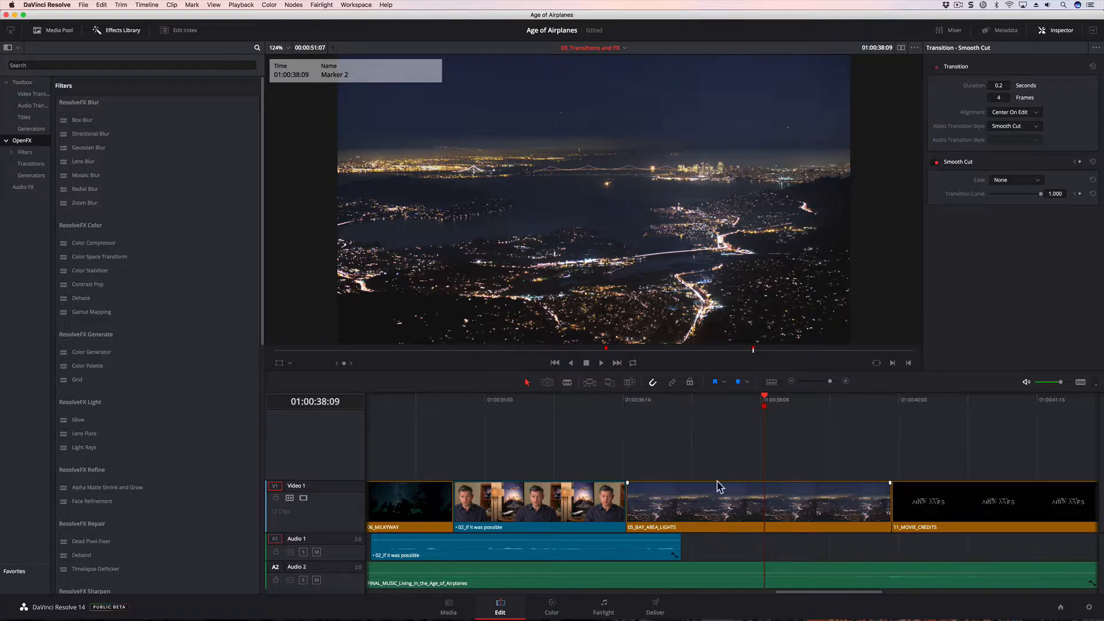
{"action": "left_click", "coordinate": [620, 401]}
{"action": "key", "text": "space"}
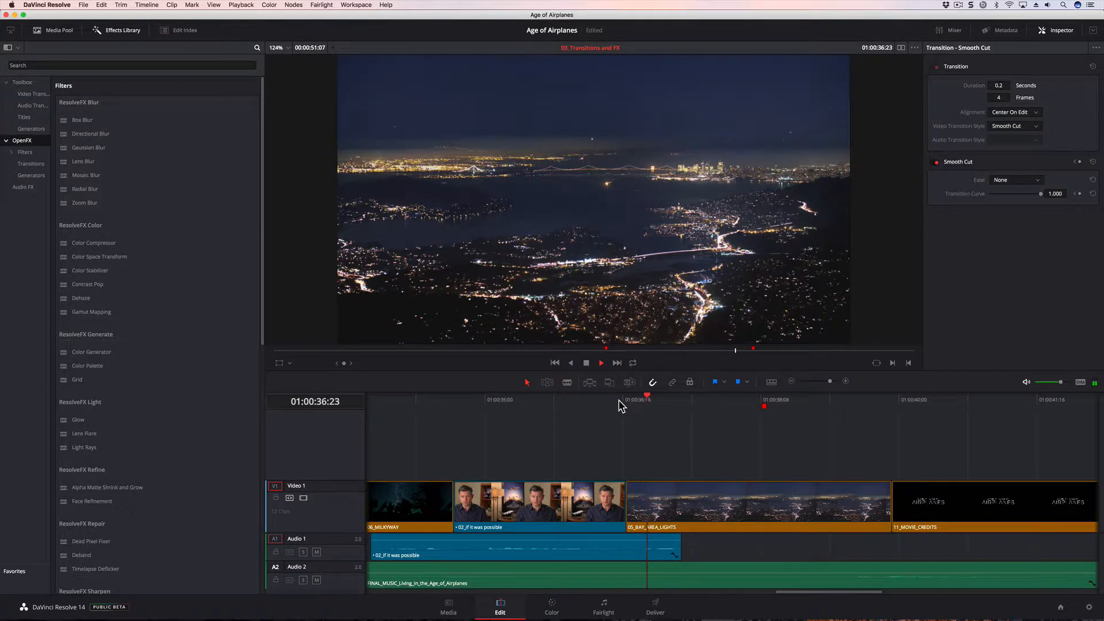
{"action": "key", "text": "space"}
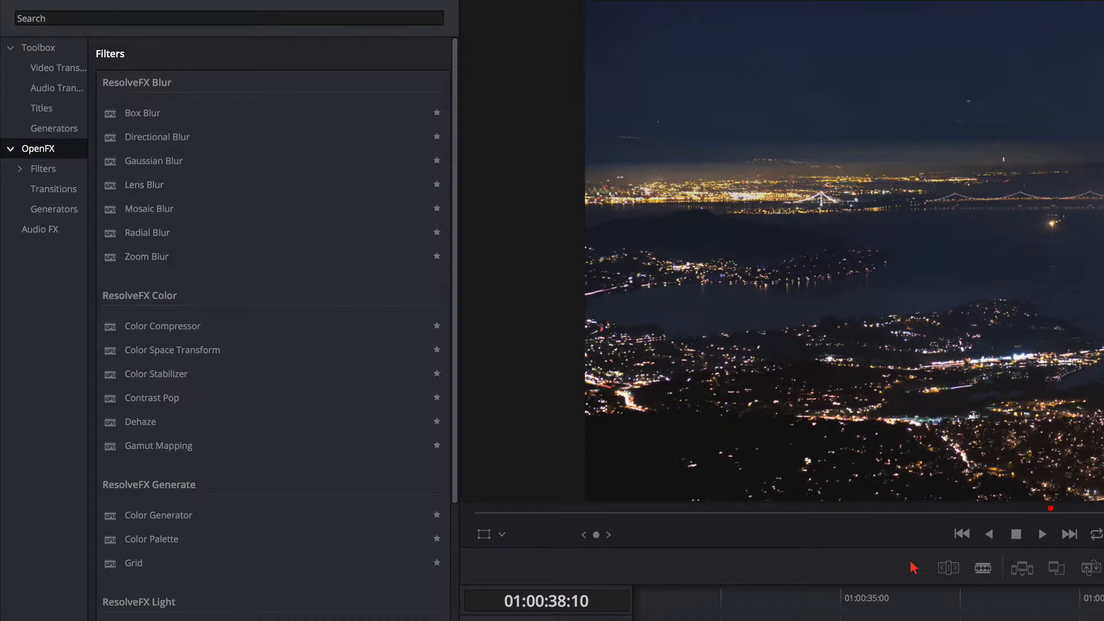
- Apply the Tilt-Shift Blur filter from ResolveFX Stylize to the 05_BAY_AREA_LIGHTS clip and decline the Studio purchase offer
{"action": "scroll", "coordinate": [273, 328], "scroll_direction": "down", "scroll_amount": 12}
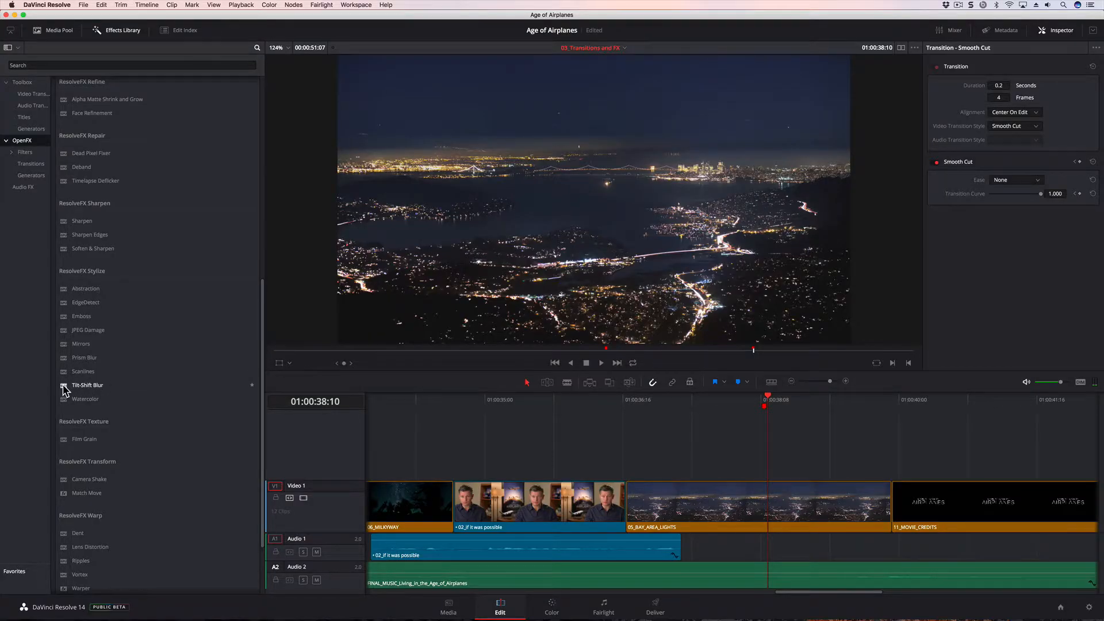
{"action": "left_click_drag", "start_coordinate": [65, 390], "coordinate": [679, 490]}
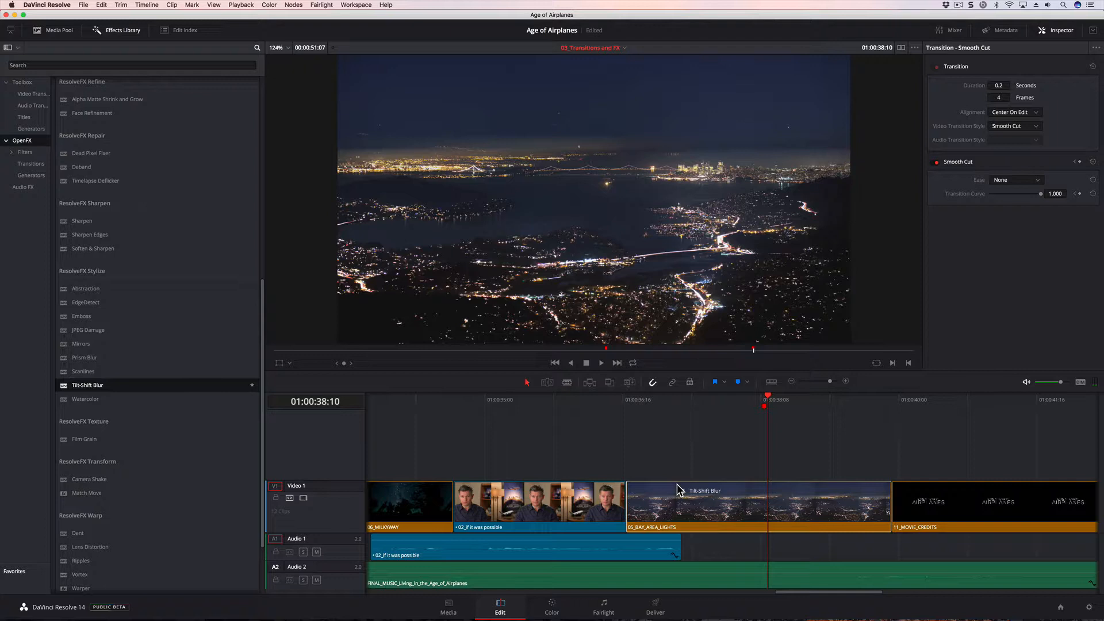
{"action": "left_click_drag", "start_coordinate": [679, 491], "coordinate": [680, 506]}
{"action": "left_click_drag", "start_coordinate": [680, 505], "coordinate": [680, 506]}
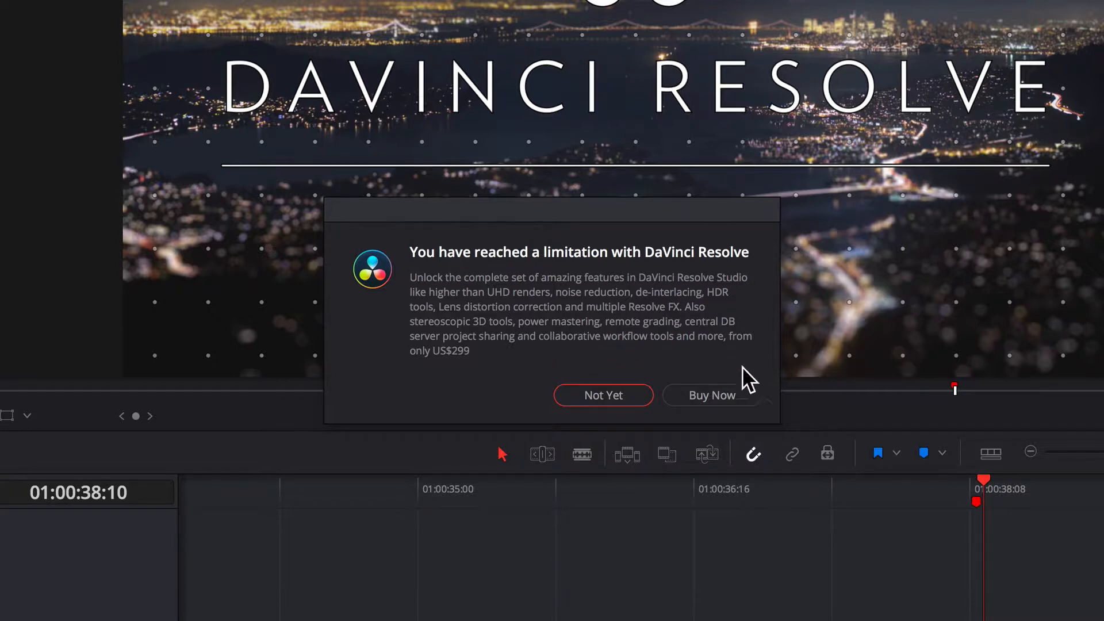
{"action": "left_click", "coordinate": [571, 397]}
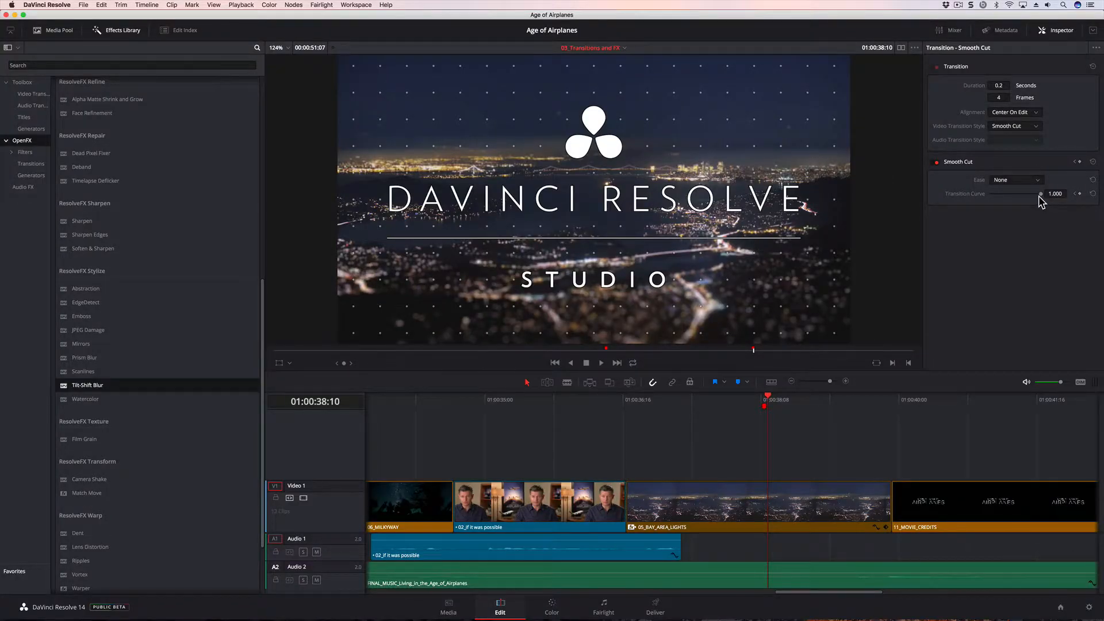
- Adjust the Tilt-Shift Blur on 05_BAY_AREA_LIGHTS: Center X 0.565, Center Y 0.611, Near Blur Range 0.666 and Far Blur Range 0.713
{"action": "left_click", "coordinate": [760, 507]}
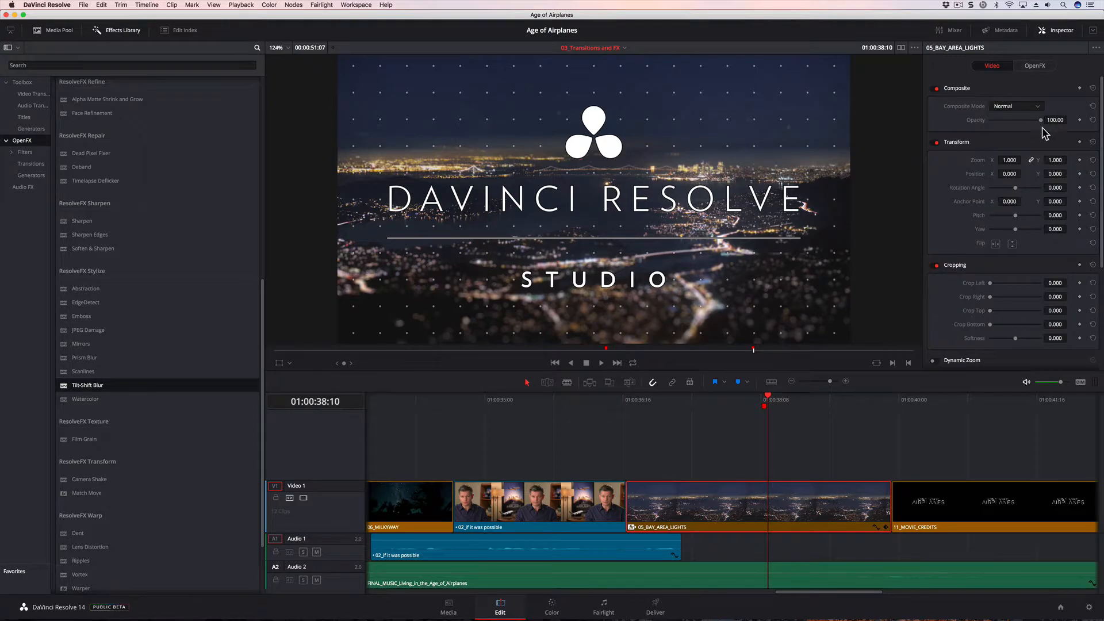
{"action": "left_click", "coordinate": [1035, 66]}
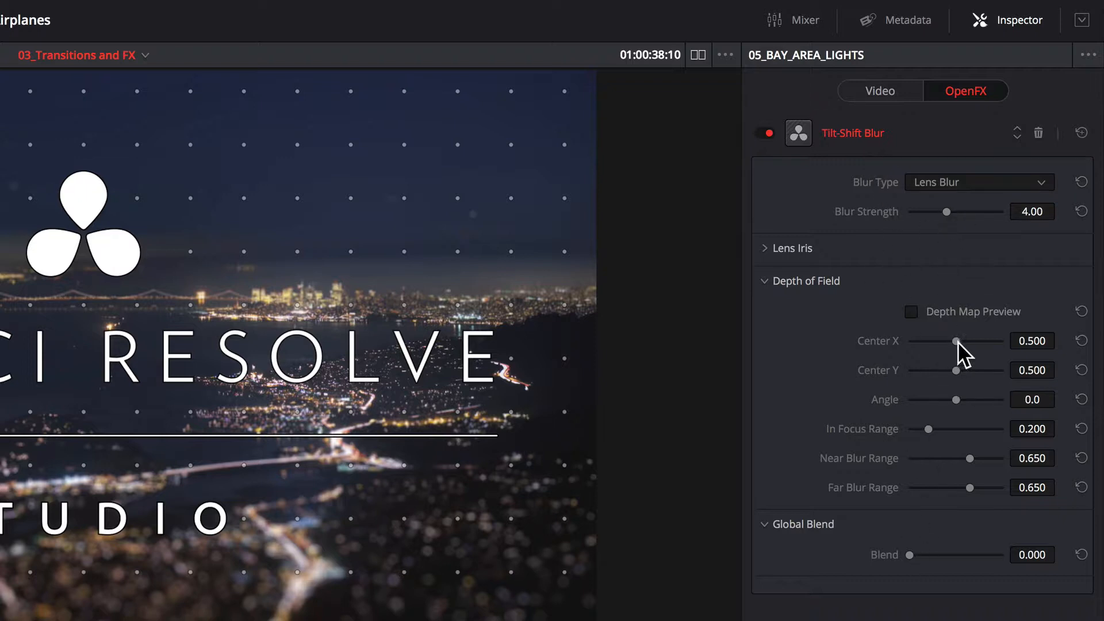
{"action": "left_click_drag", "start_coordinate": [956, 340], "coordinate": [966, 367]}
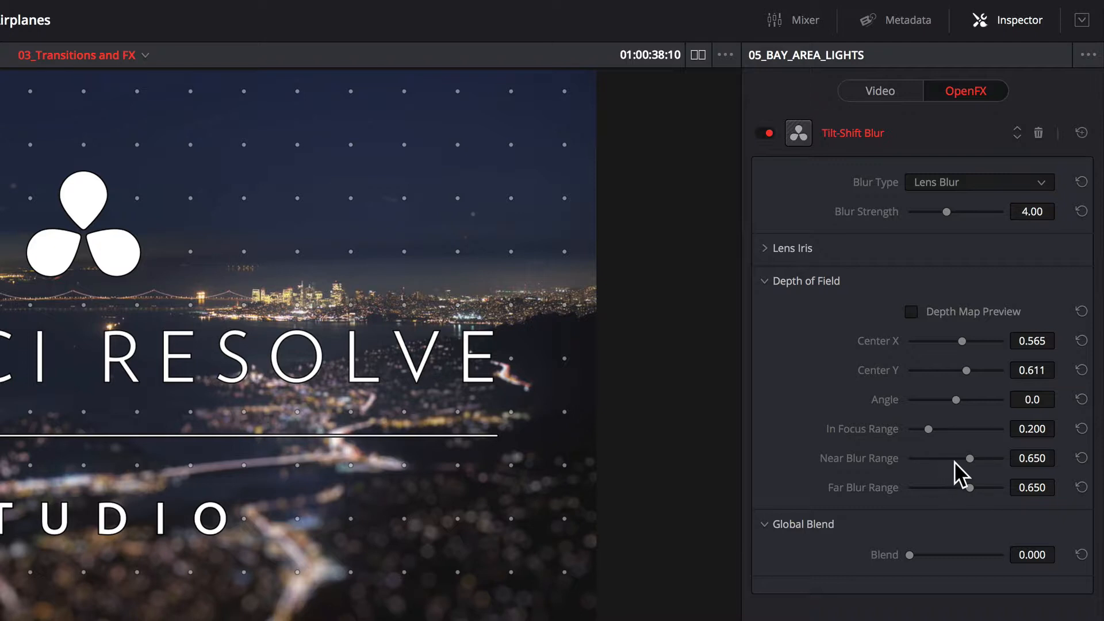
{"action": "left_click_drag", "start_coordinate": [970, 458], "coordinate": [975, 484]}
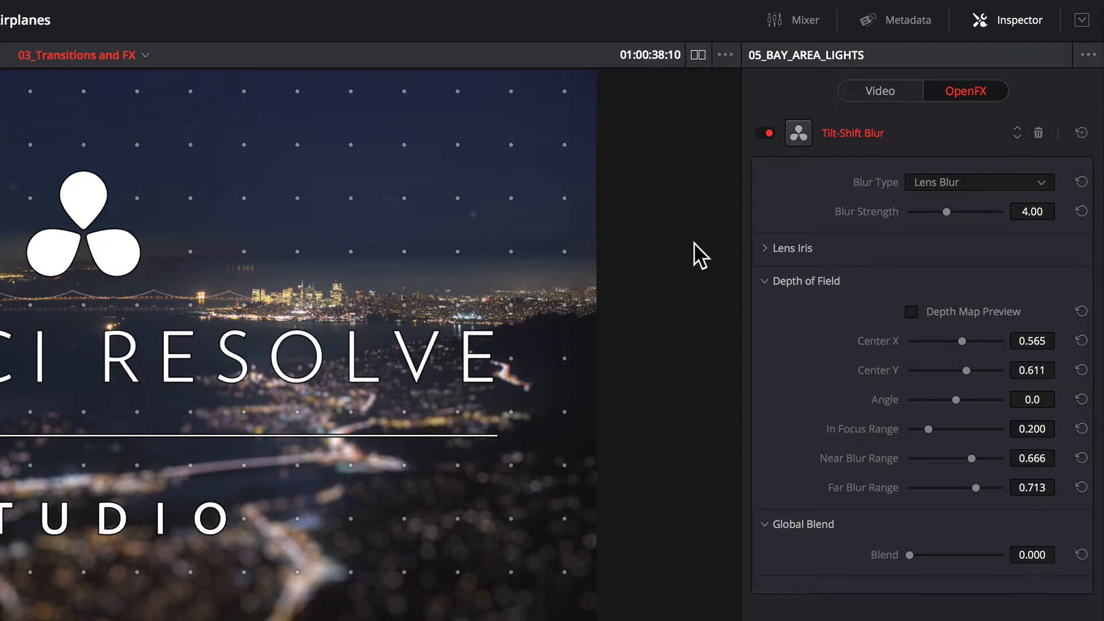
- Remove the Tilt-Shift Blur effect from the 05_BAY_AREA_LIGHTS clip
{"action": "left_click", "coordinate": [1038, 134]}
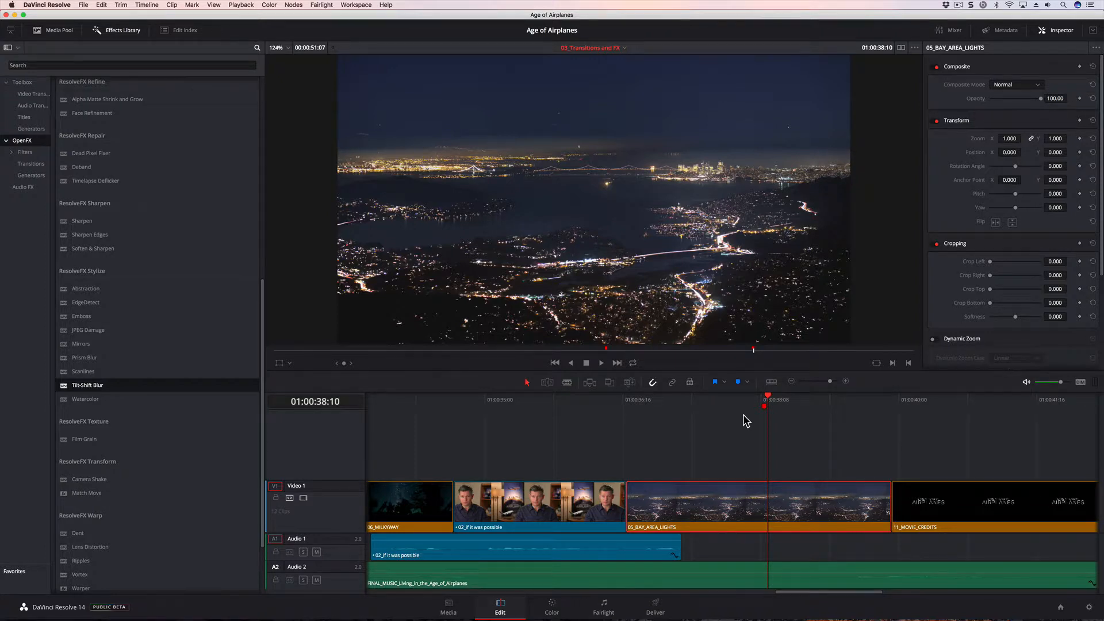
- Fit the whole edit in the timeline view and apply 2.39 output blanking to the timeline
{"action": "key", "text": "shift+z"}
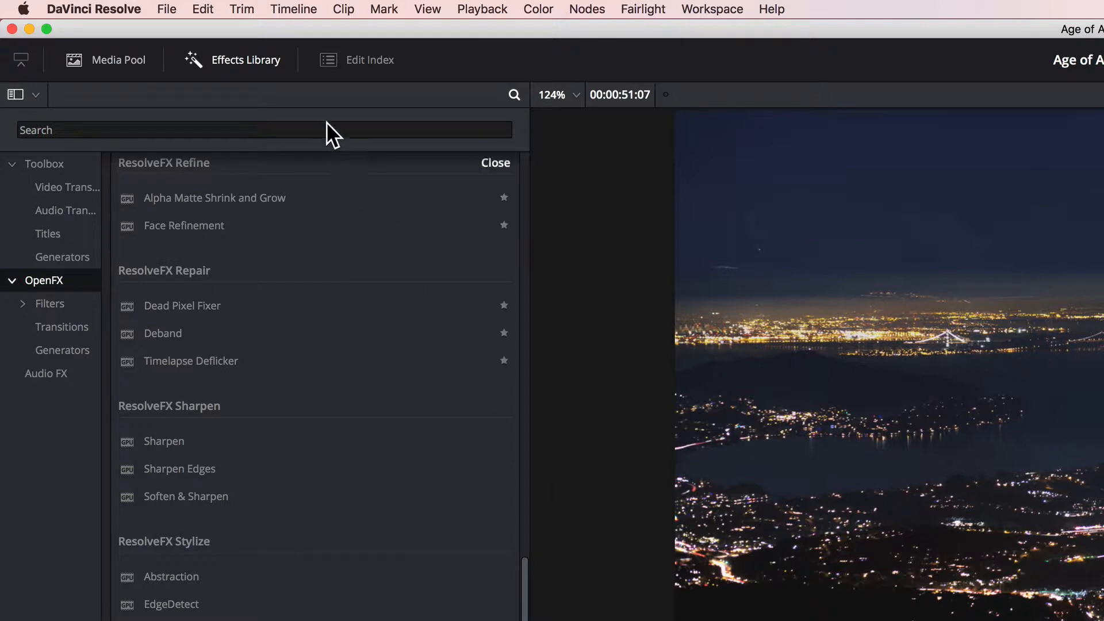
{"action": "left_click", "coordinate": [295, 9]}
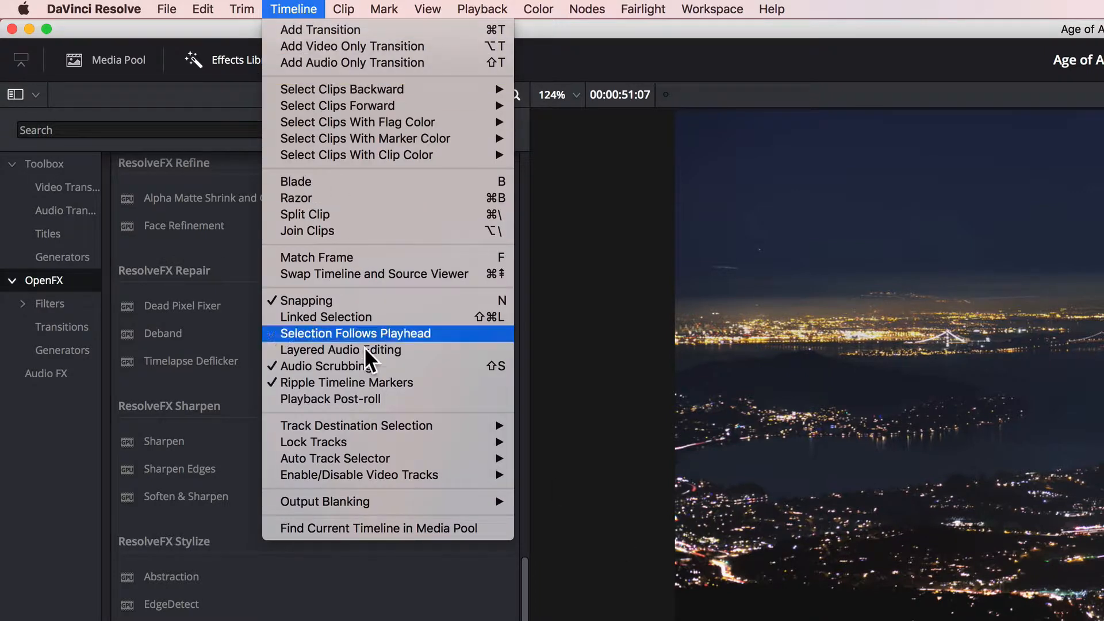
{"action": "mouse_move", "coordinate": [375, 500]}
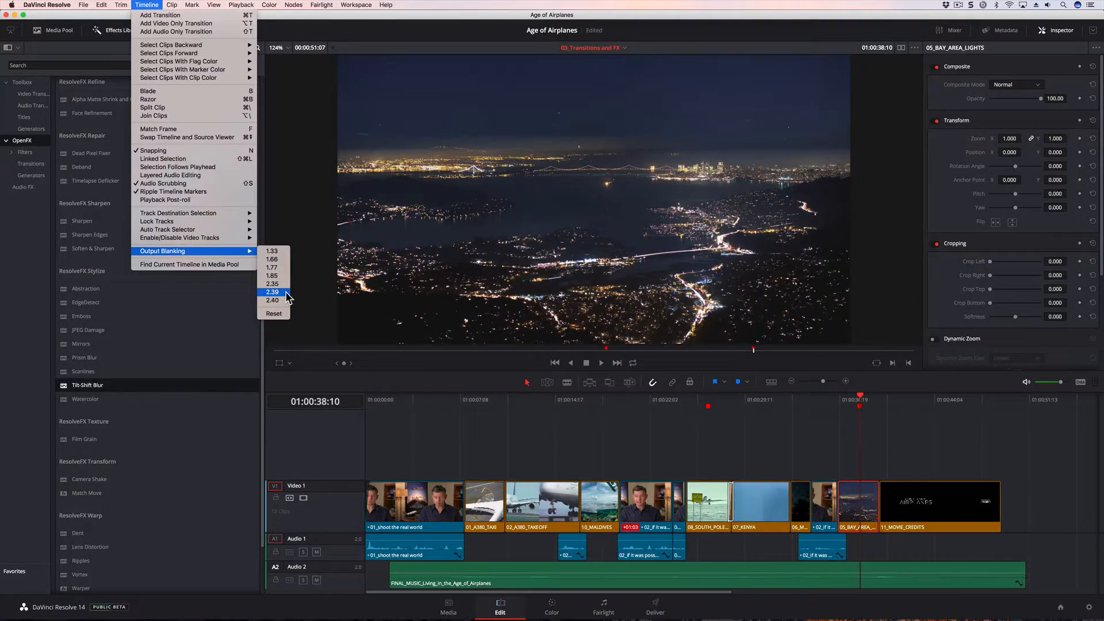
{"action": "left_click", "coordinate": [273, 292]}
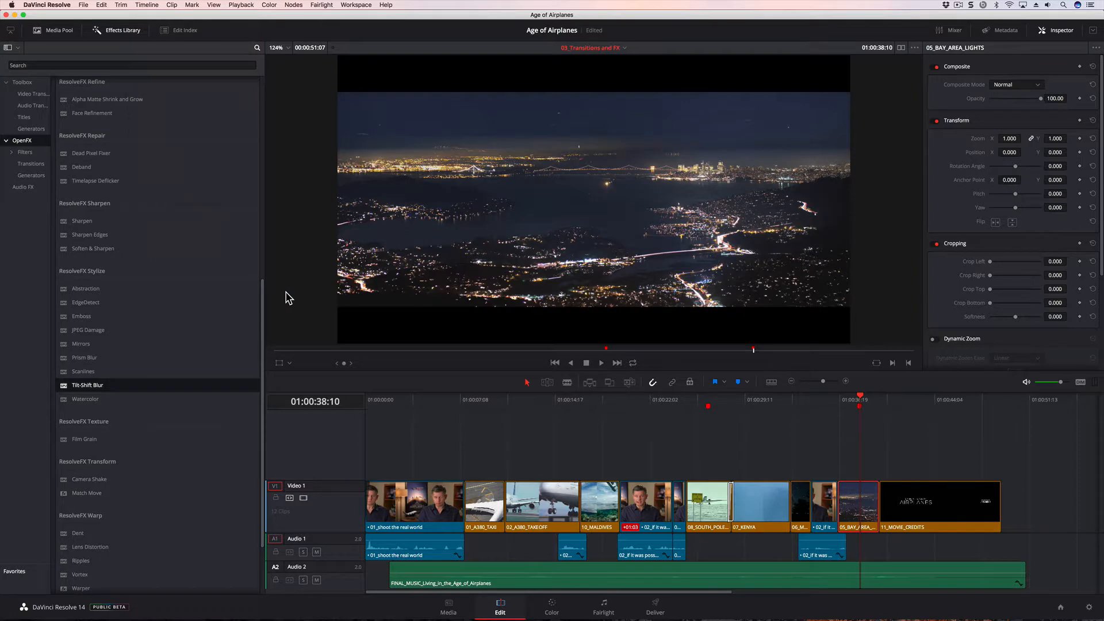
- Hide the Effects Library and reframe the opening 01_shoot the real world clip at 01:00:01:21 with a vertical position of -70
{"action": "left_click_drag", "start_coordinate": [824, 400], "coordinate": [390, 407]}
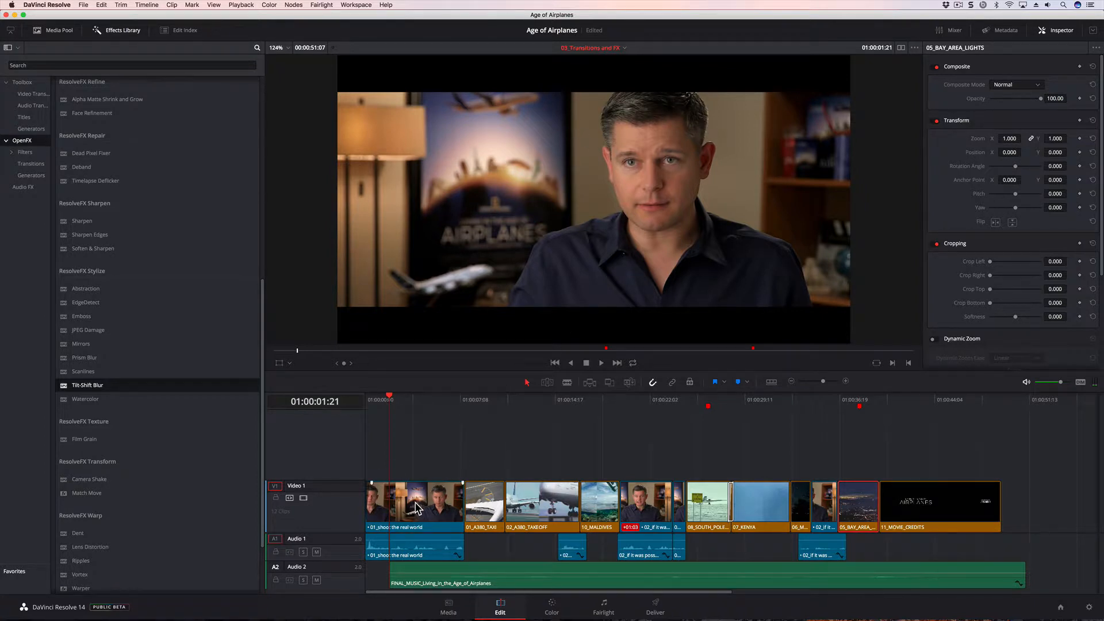
{"action": "left_click", "coordinate": [127, 32]}
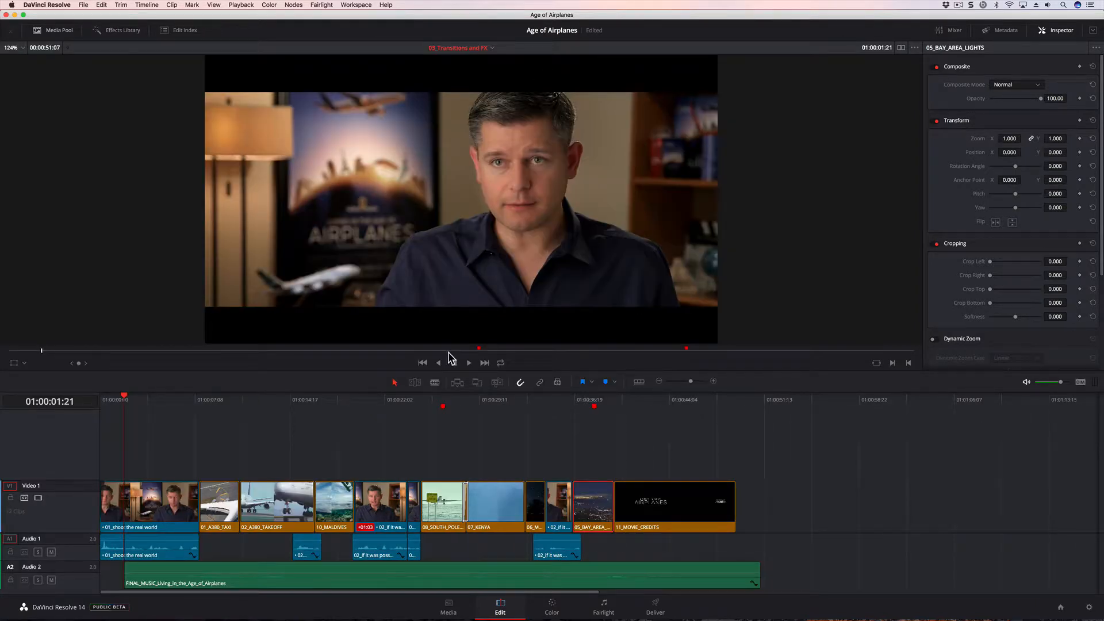
{"action": "left_click", "coordinate": [161, 513]}
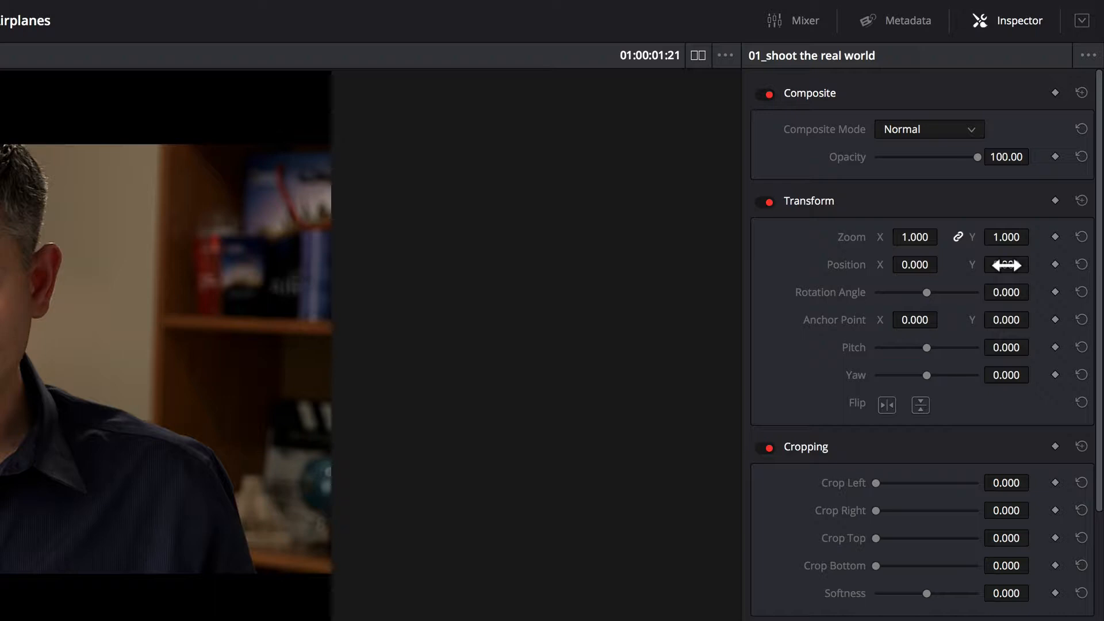
{"action": "left_click_drag", "start_coordinate": [1006, 265], "coordinate": [964, 265]}
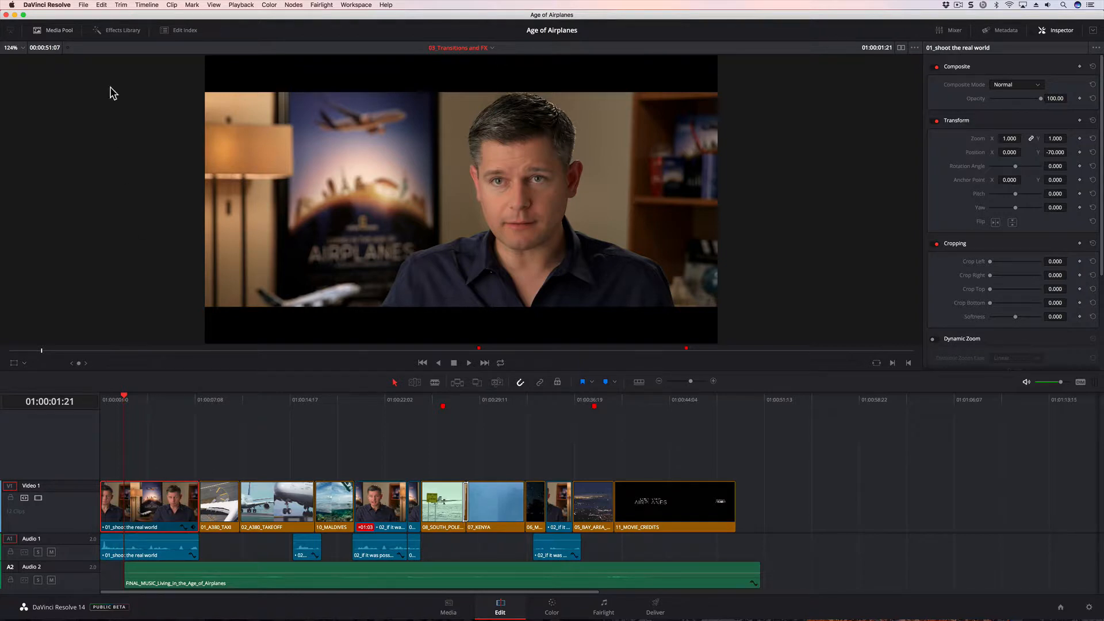
- Copy the opening interview clip's attributes and paste only its Position onto the three 02_if it was possible video clips
{"action": "left_click", "coordinate": [103, 6]}
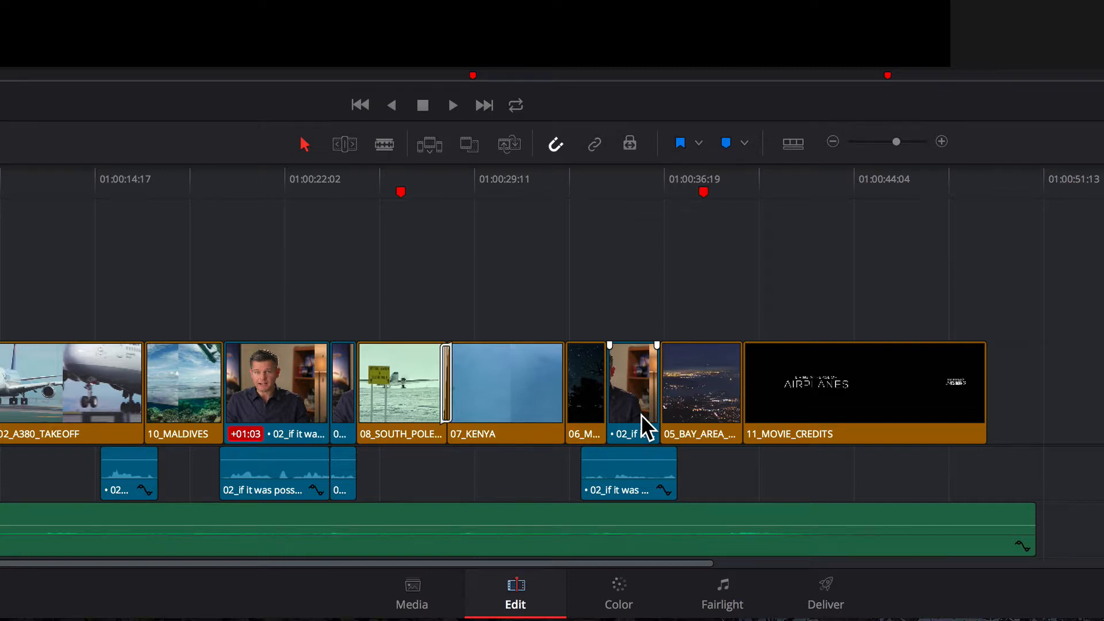
{"action": "left_click", "coordinate": [280, 391]}
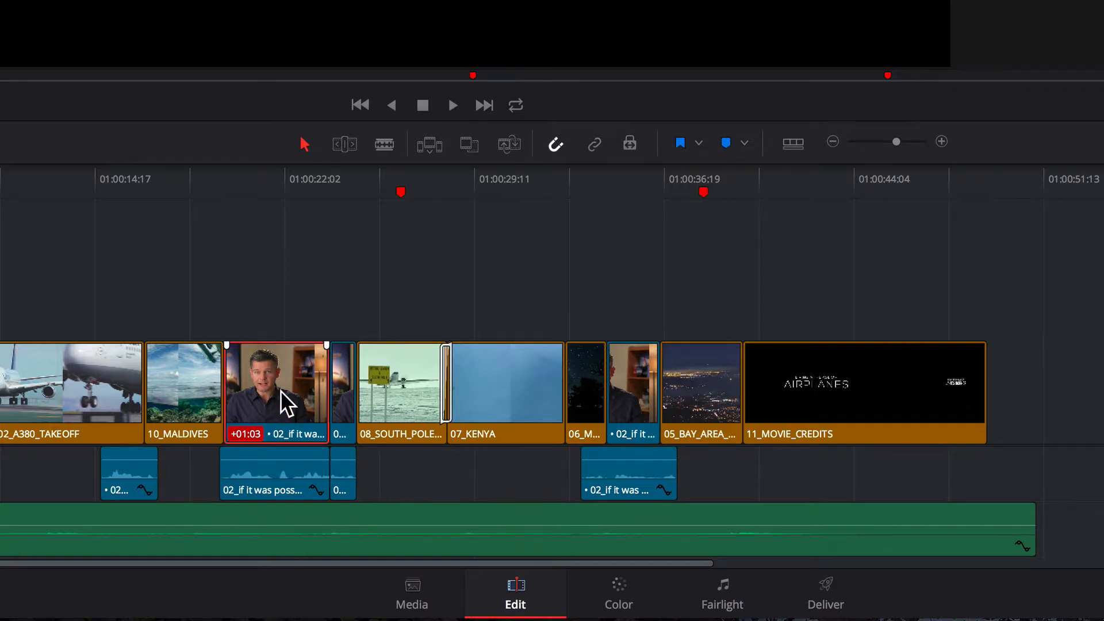
{"action": "left_click", "coordinate": [340, 391], "text": "shift"}
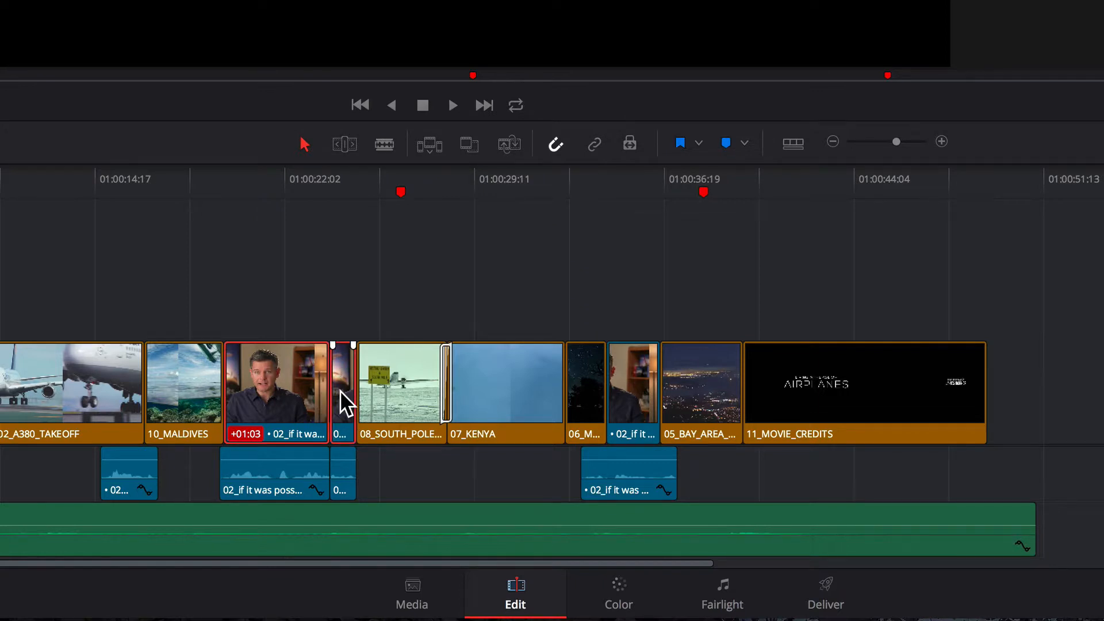
{"action": "left_click", "coordinate": [632, 392], "text": "shift"}
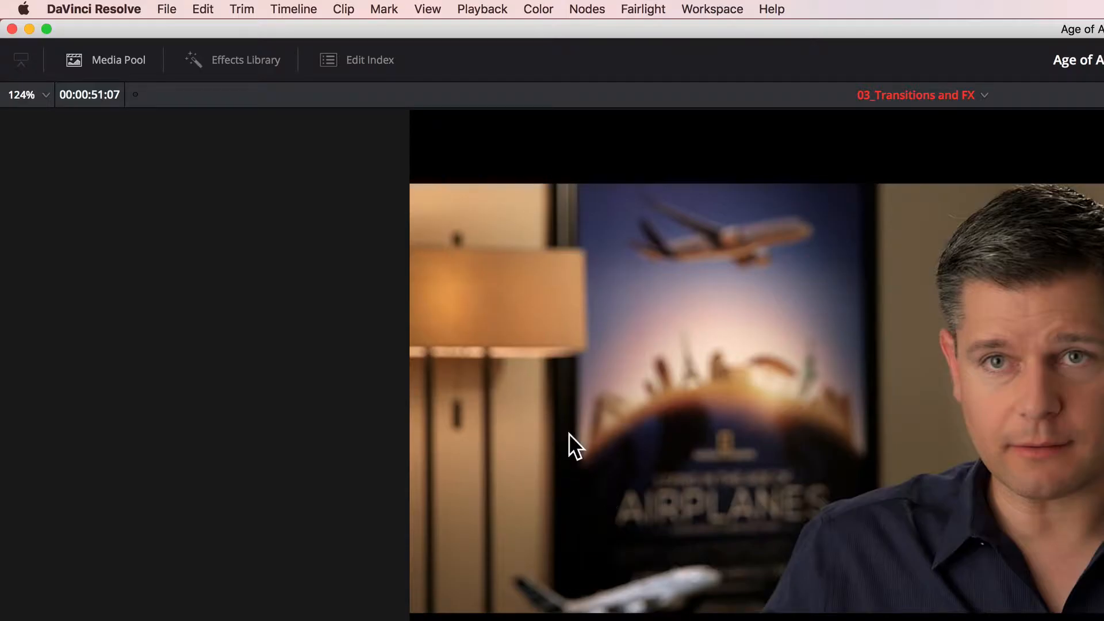
{"action": "left_click", "coordinate": [203, 8]}
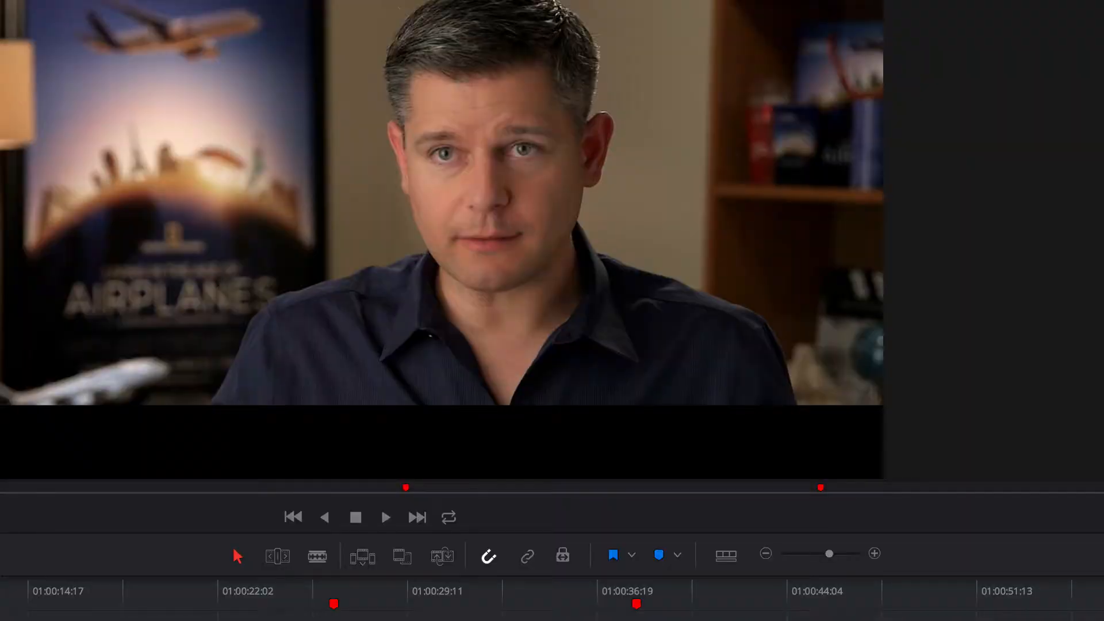
{"action": "key", "text": "alt+v"}
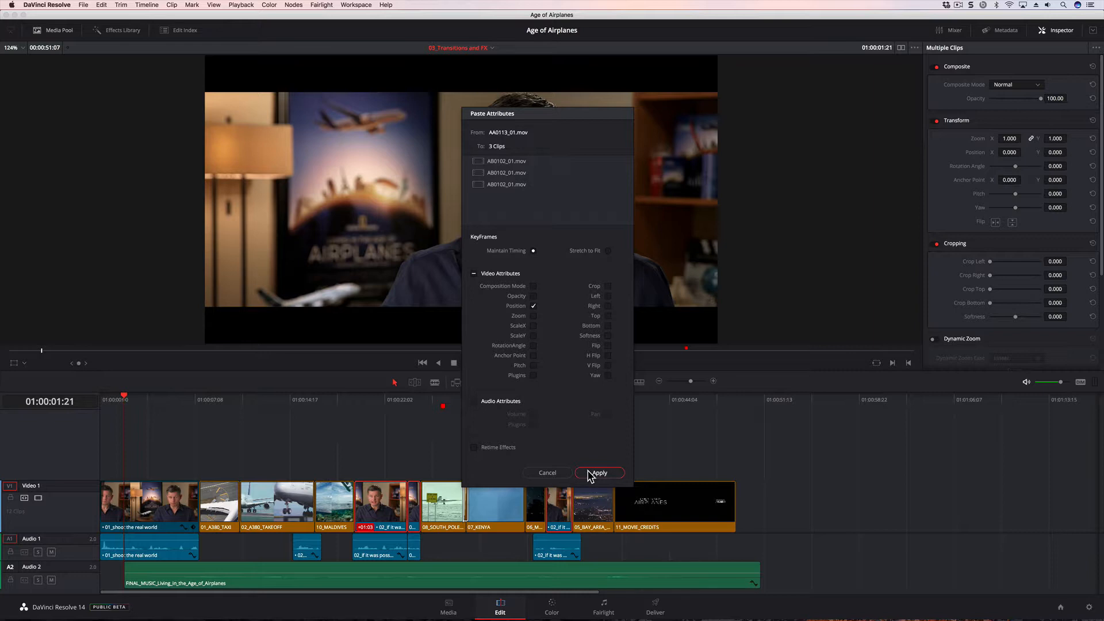
{"action": "left_click", "coordinate": [590, 473]}
- Scrub through the 02_if it was possible clips to check their framing within the widescreen blanking
{"action": "left_click", "coordinate": [355, 398]}
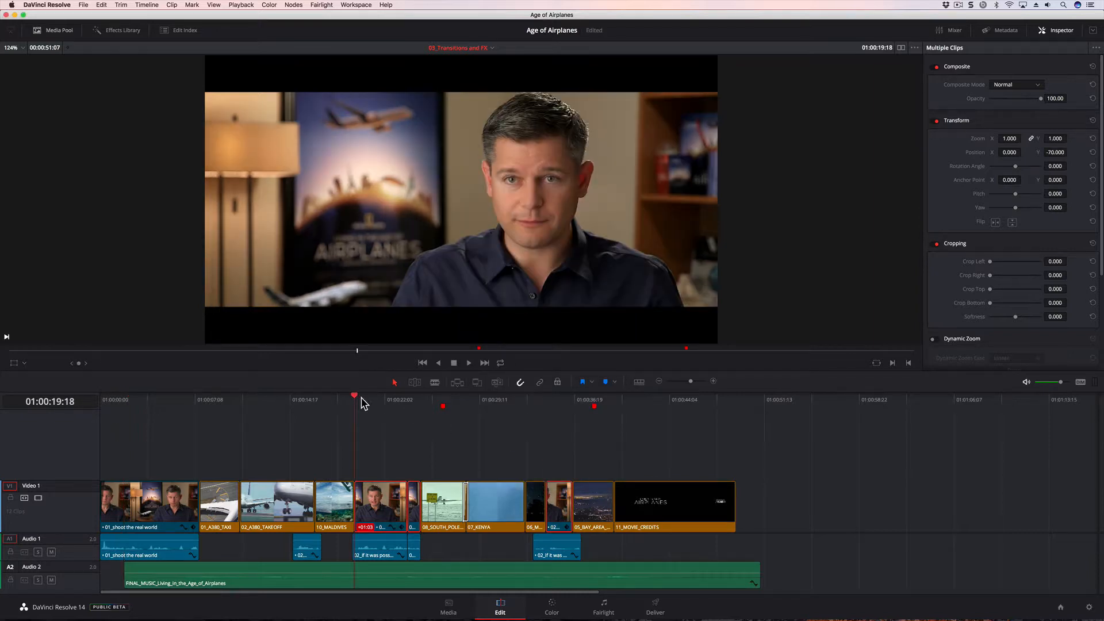
{"action": "left_click_drag", "start_coordinate": [361, 402], "coordinate": [411, 397]}
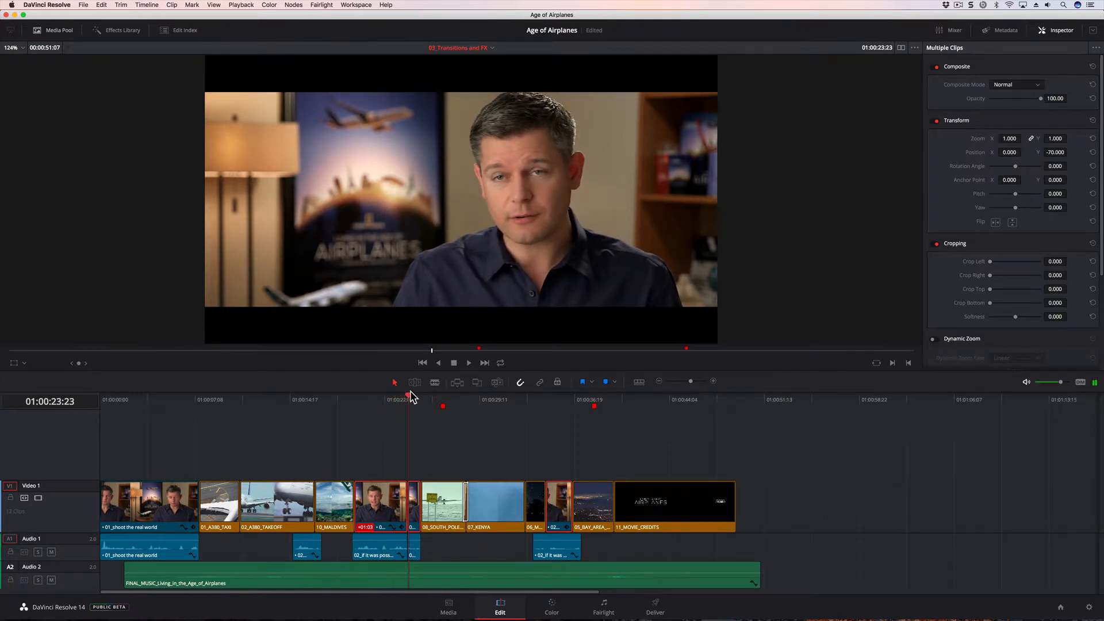
{"action": "left_click_drag", "start_coordinate": [556, 399], "coordinate": [559, 398]}
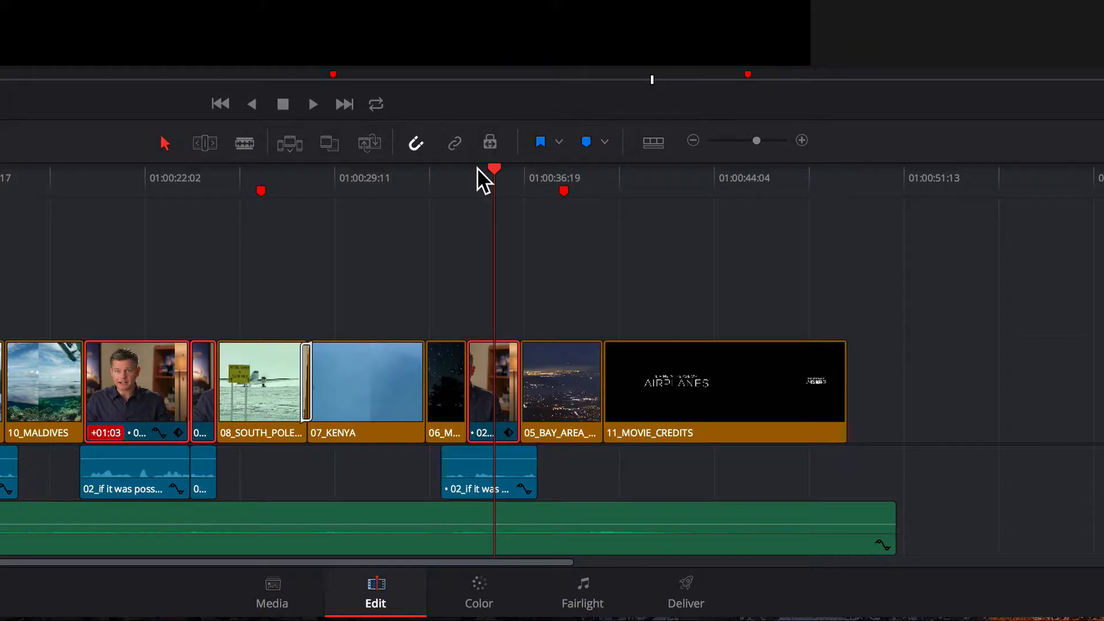
- Enlarge the 05_BAY_AREA_LIGHTS clip to a zoom of 1.300 and add a Zoom keyframe at its first frame, 01:00:36:17
{"action": "left_click_drag", "start_coordinate": [539, 181], "coordinate": [567, 184]}
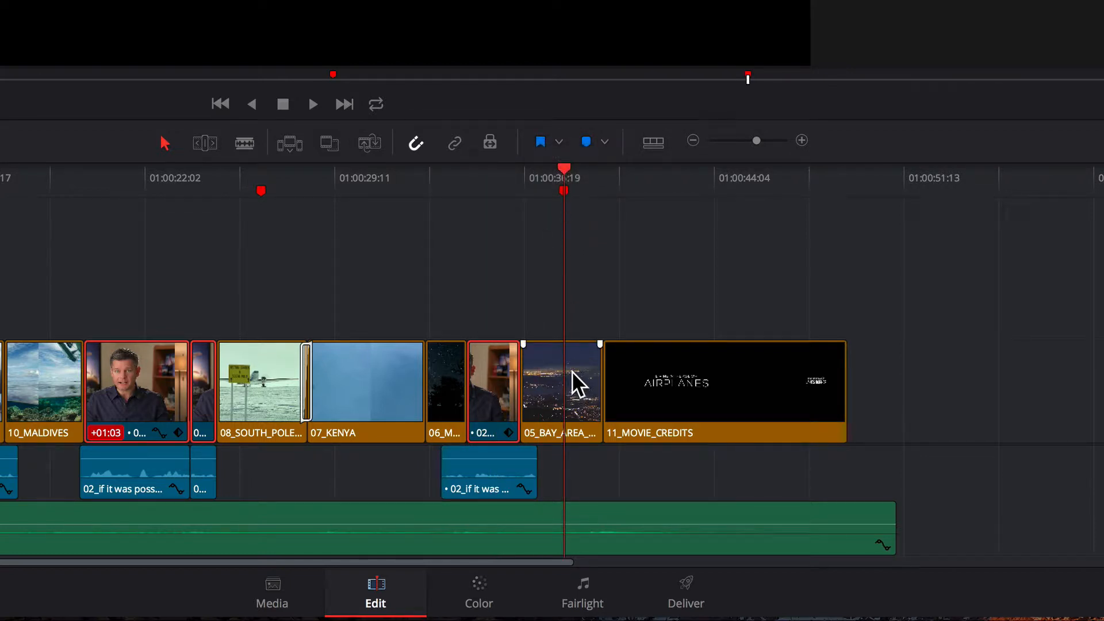
{"action": "left_click_drag", "start_coordinate": [756, 141], "coordinate": [774, 140]}
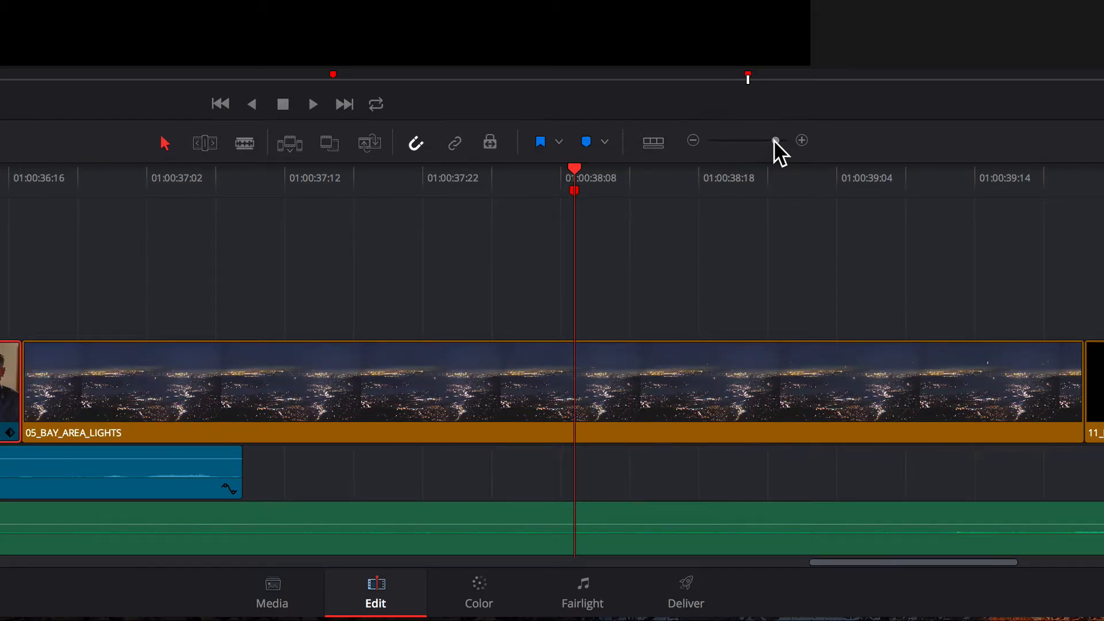
{"action": "left_click", "coordinate": [624, 382]}
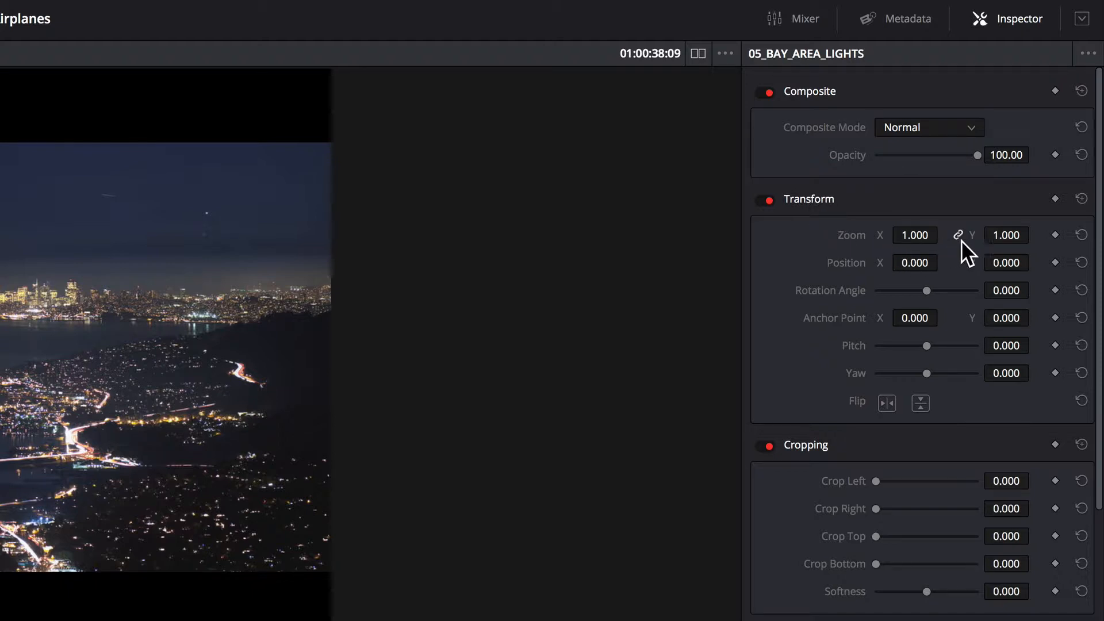
{"action": "left_click_drag", "start_coordinate": [912, 235], "coordinate": [977, 235]}
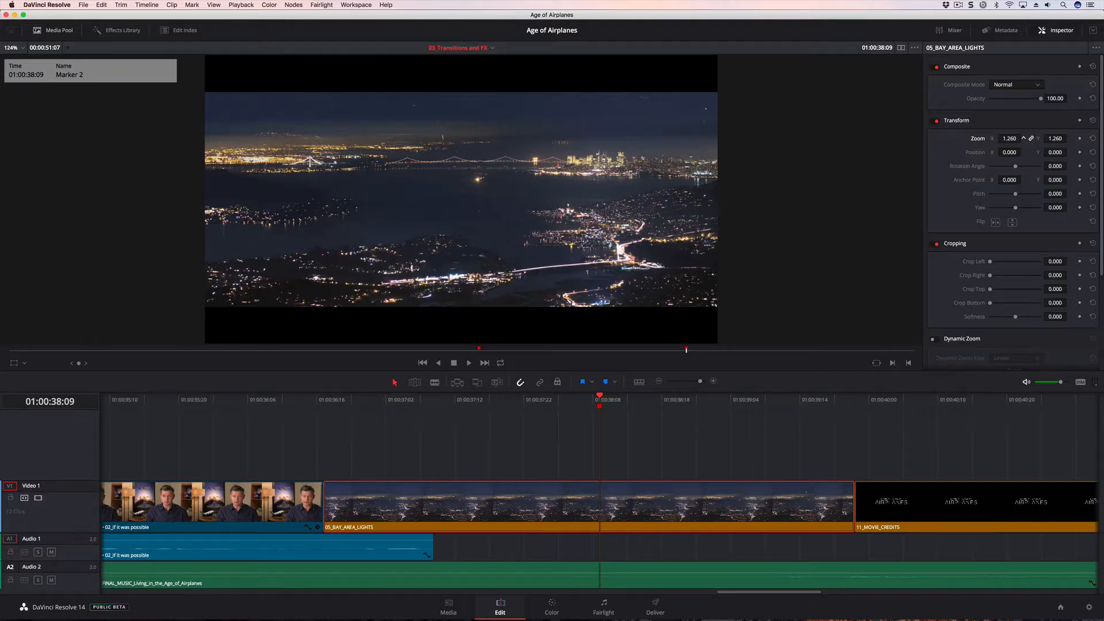
{"action": "left_click_drag", "start_coordinate": [1009, 138], "coordinate": [1014, 138]}
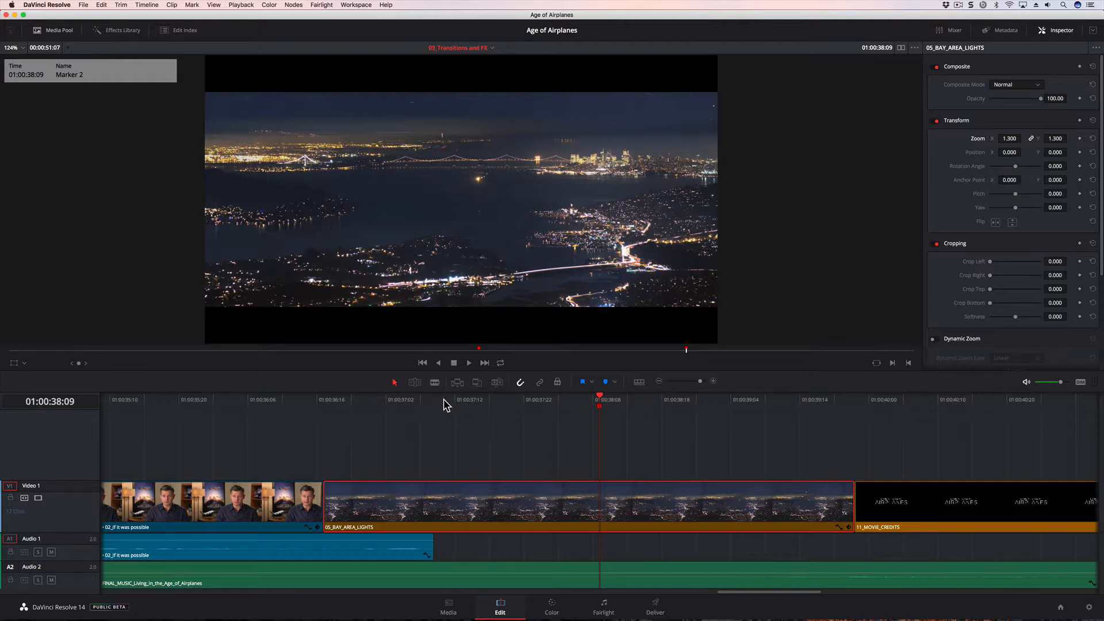
{"action": "left_click_drag", "start_coordinate": [437, 397], "coordinate": [338, 401]}
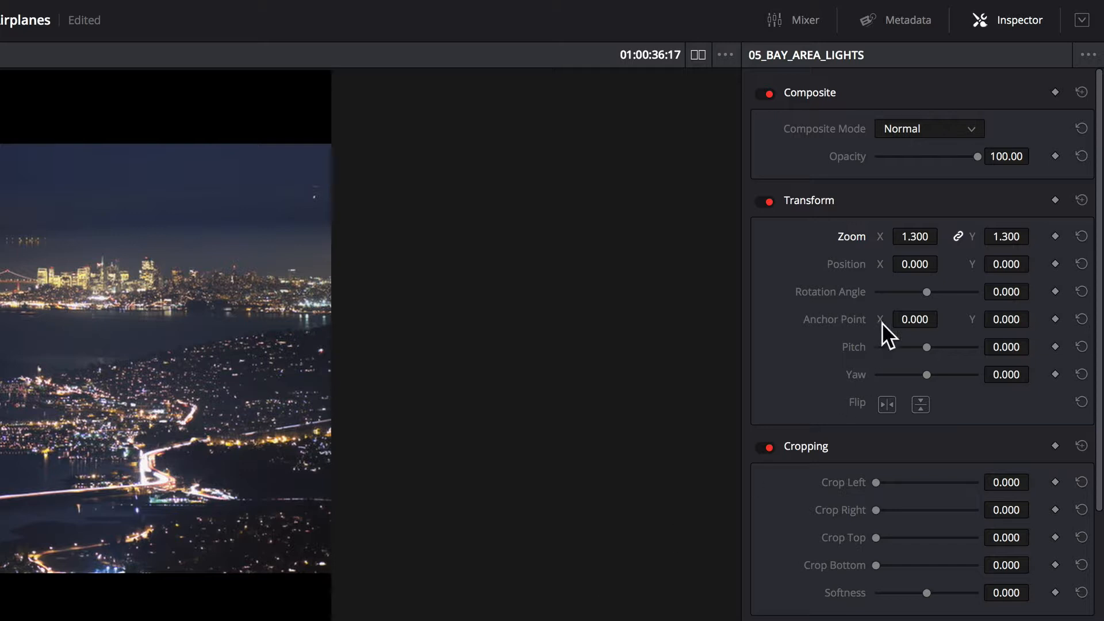
{"action": "left_click", "coordinate": [1054, 237]}
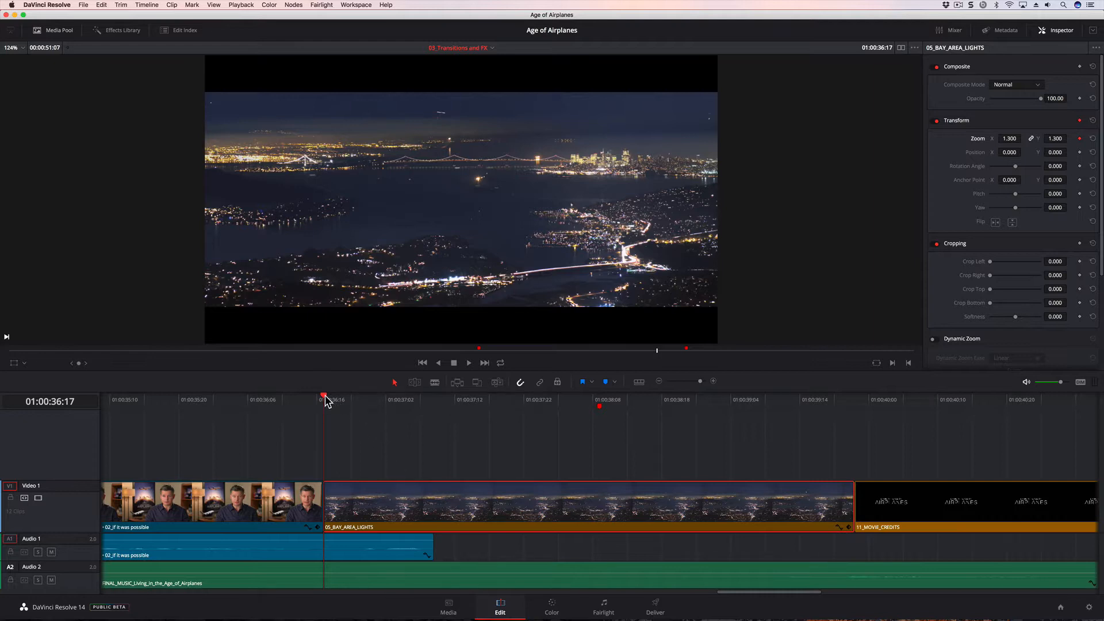
- At 01:00:39:21, view the frame at 50% with on-screen Transform controls and scale 05_BAY_AREA_LIGHTS down to a zoom of 1.070
{"action": "left_click_drag", "start_coordinate": [325, 400], "coordinate": [849, 420]}
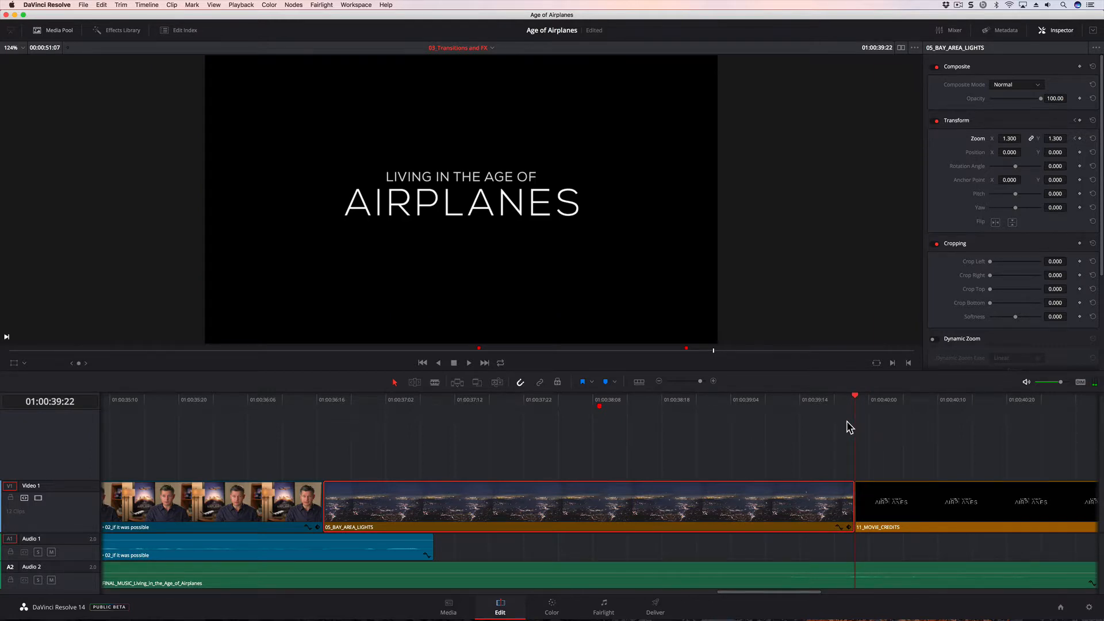
{"action": "left_click_drag", "start_coordinate": [847, 423], "coordinate": [847, 423]}
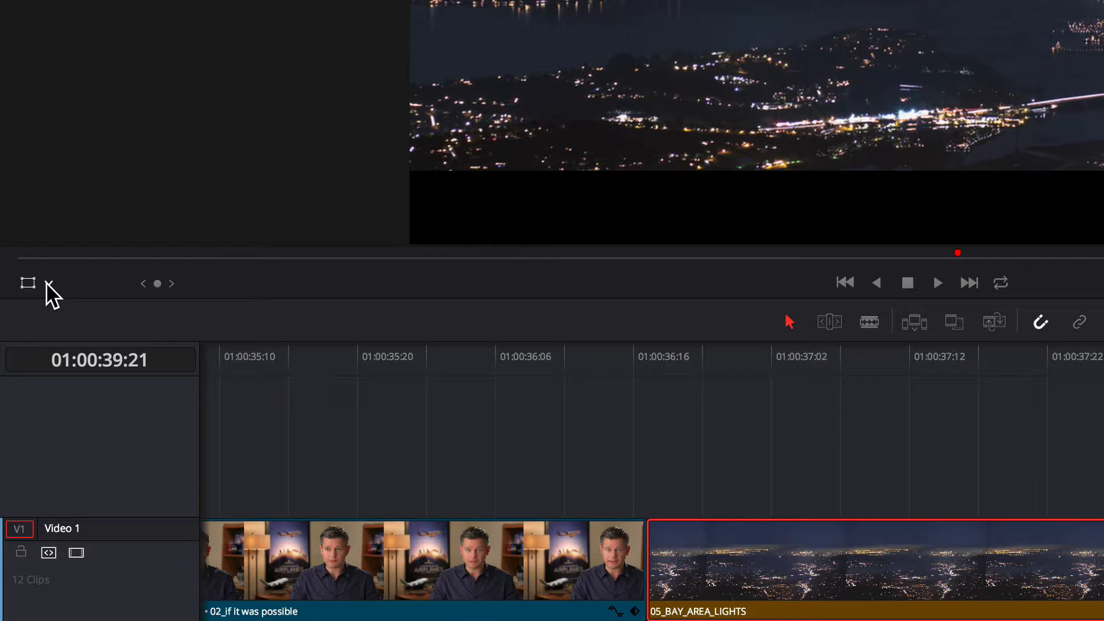
{"action": "left_click", "coordinate": [48, 284]}
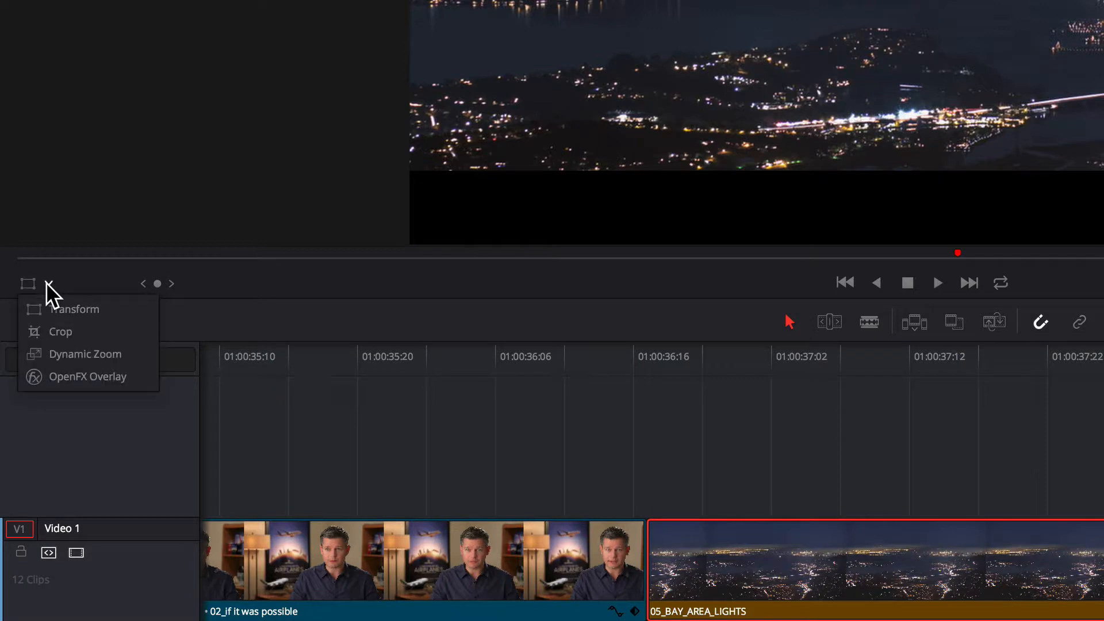
{"action": "left_click", "coordinate": [100, 309]}
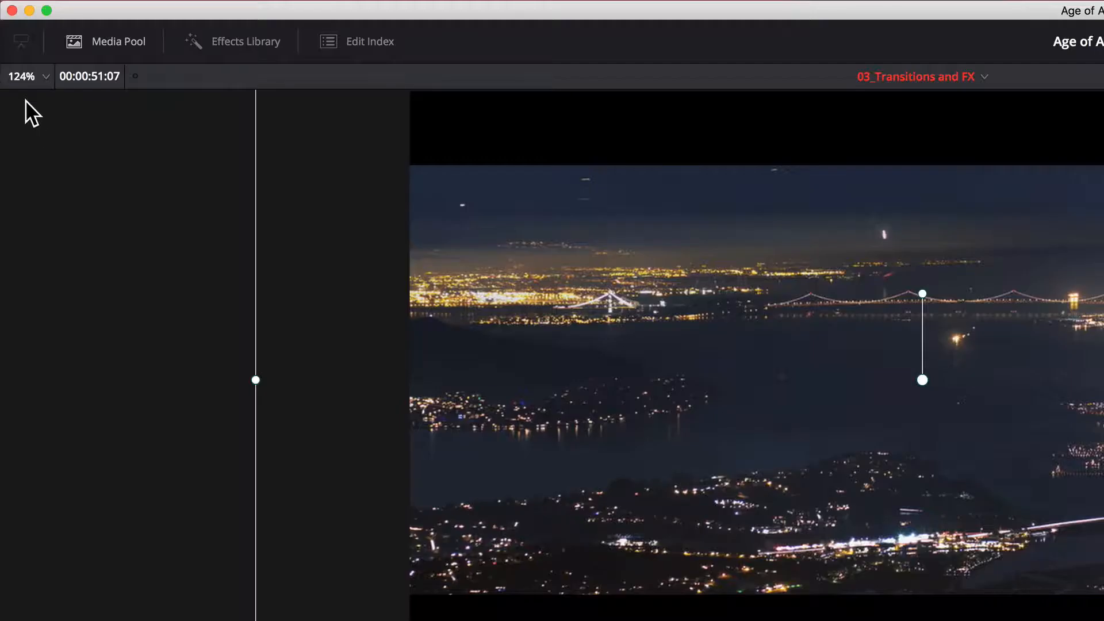
{"action": "left_click", "coordinate": [29, 76]}
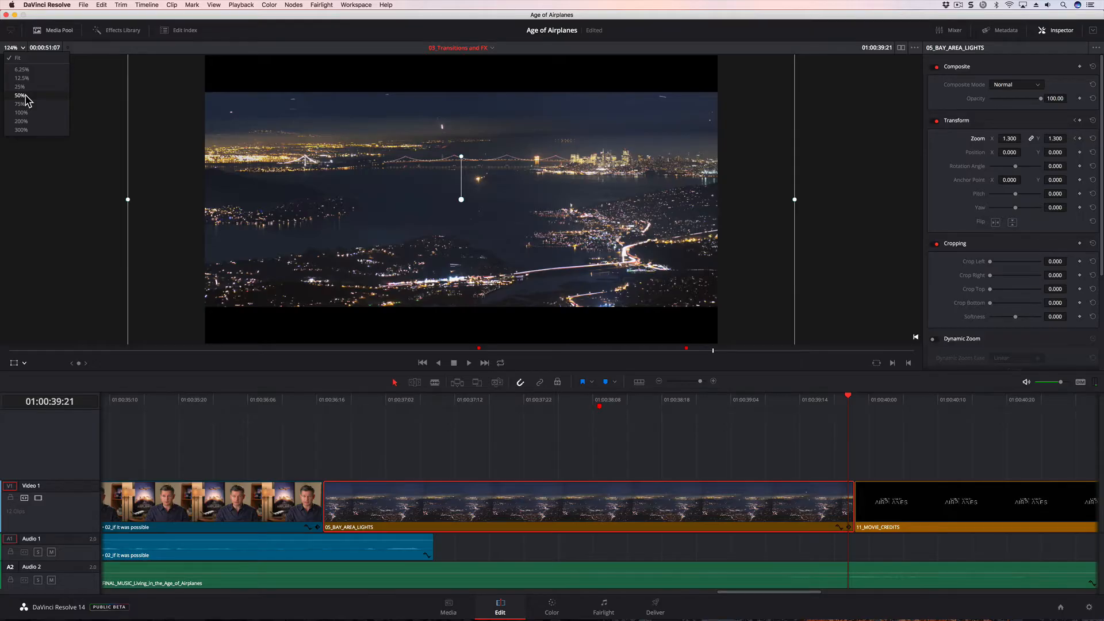
{"action": "left_click", "coordinate": [20, 96]}
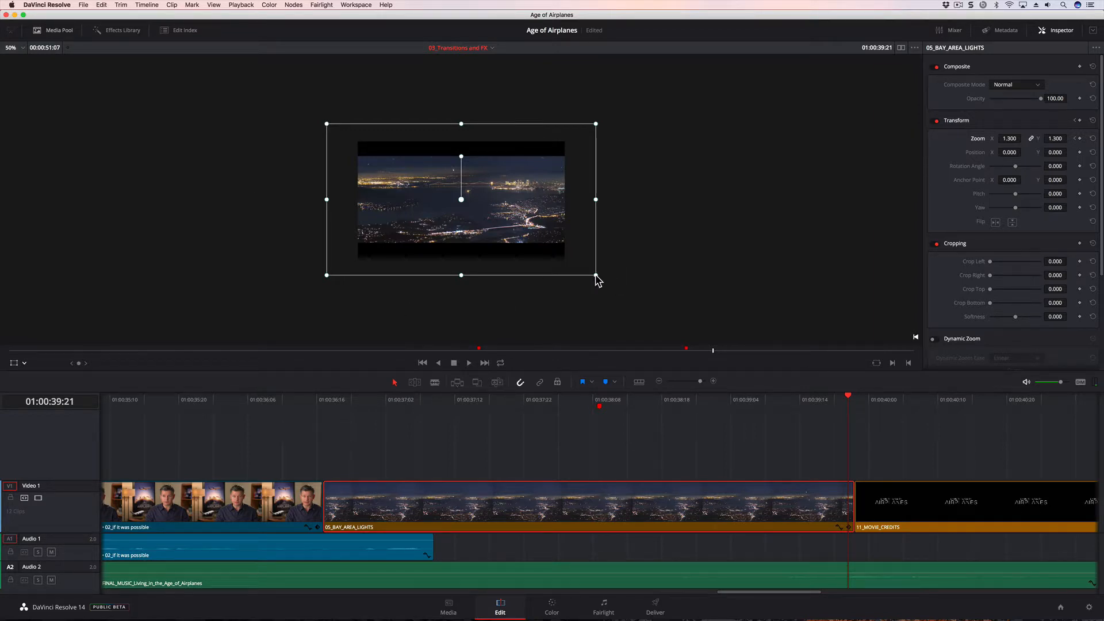
{"action": "left_click_drag", "start_coordinate": [595, 275], "coordinate": [569, 266]}
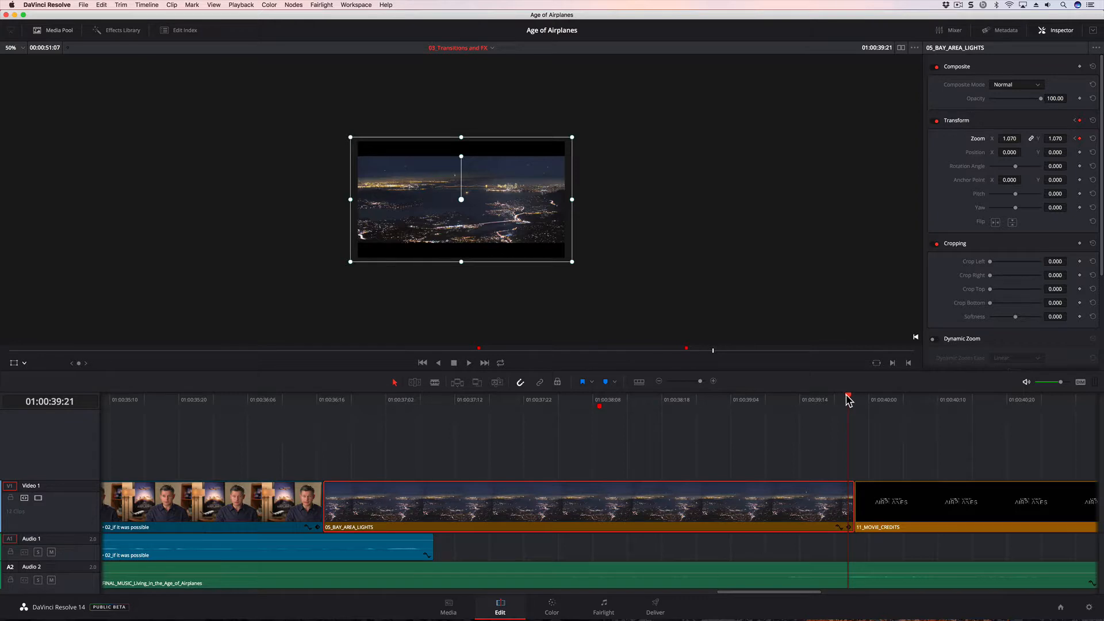
- Hide the on-screen Transform controls, fit the picture to the viewer and play the zoom animation from 01:00:36:20
{"action": "left_click_drag", "start_coordinate": [847, 400], "coordinate": [345, 460]}
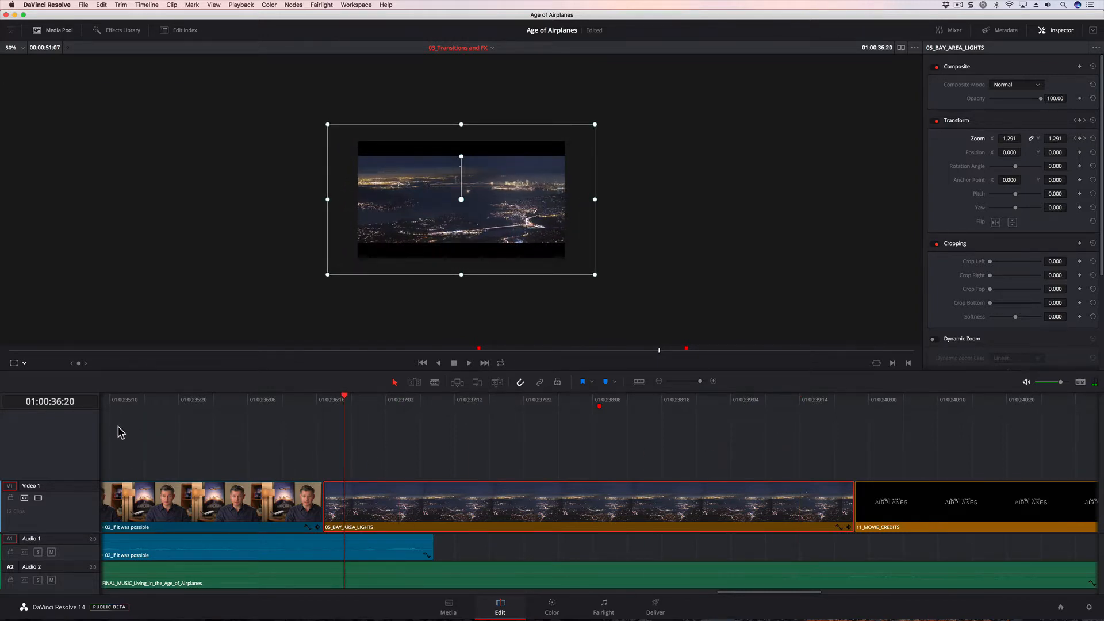
{"action": "left_click", "coordinate": [14, 363]}
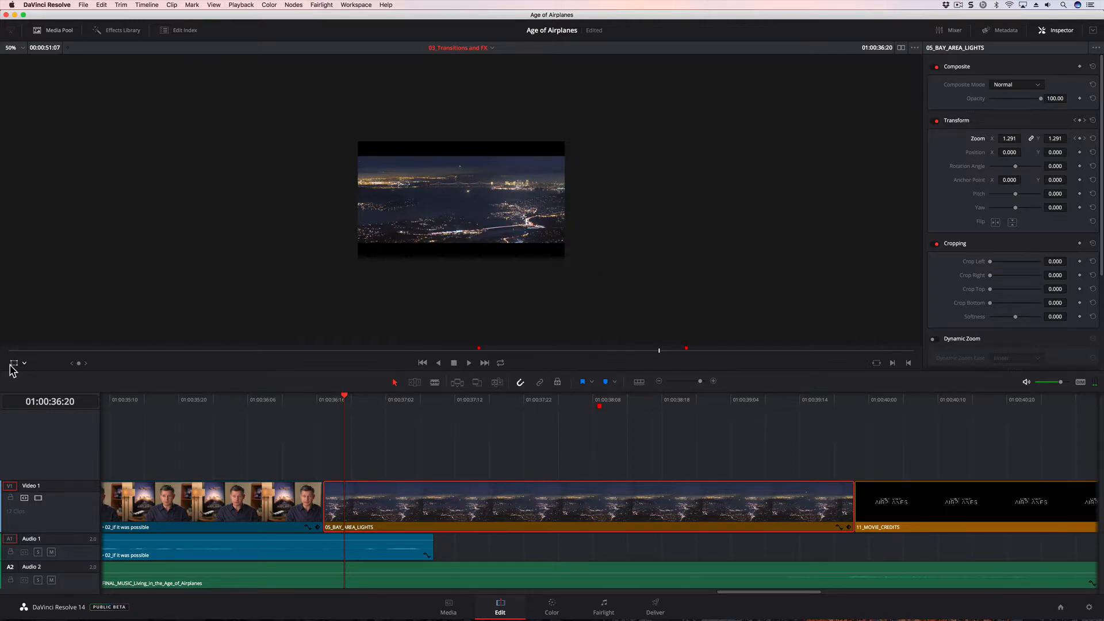
{"action": "left_click", "coordinate": [23, 51]}
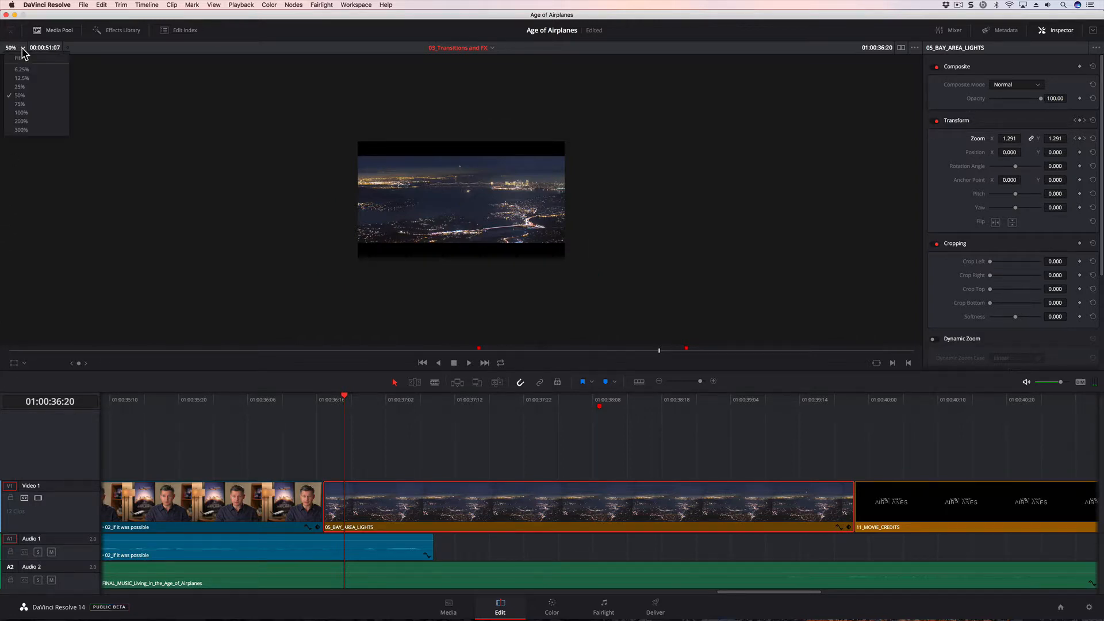
{"action": "left_click", "coordinate": [25, 58]}
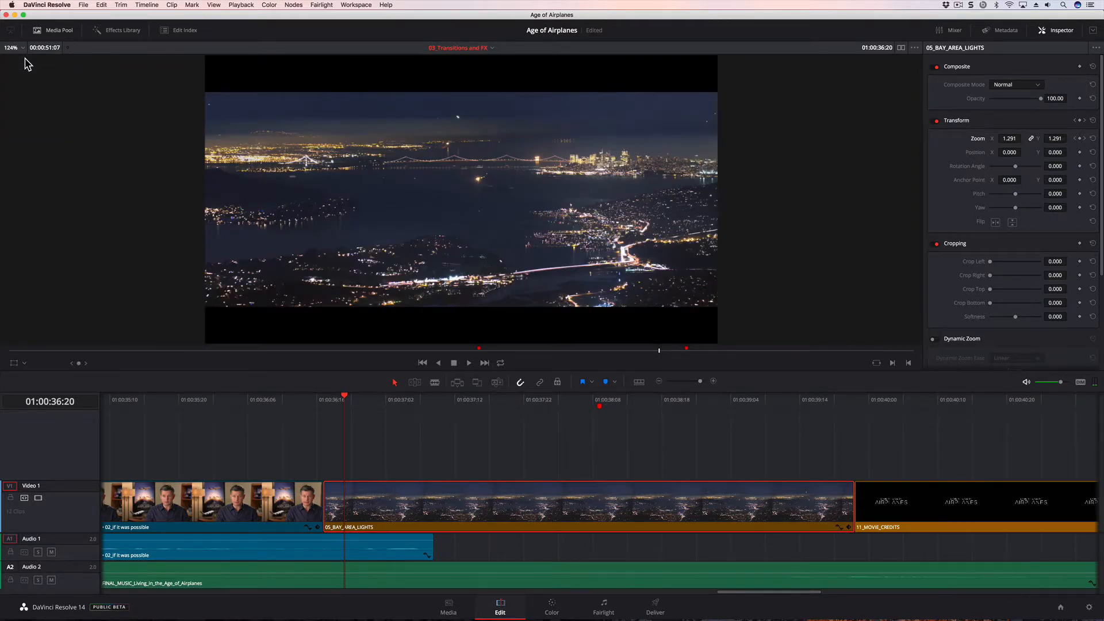
{"action": "key", "text": "space"}
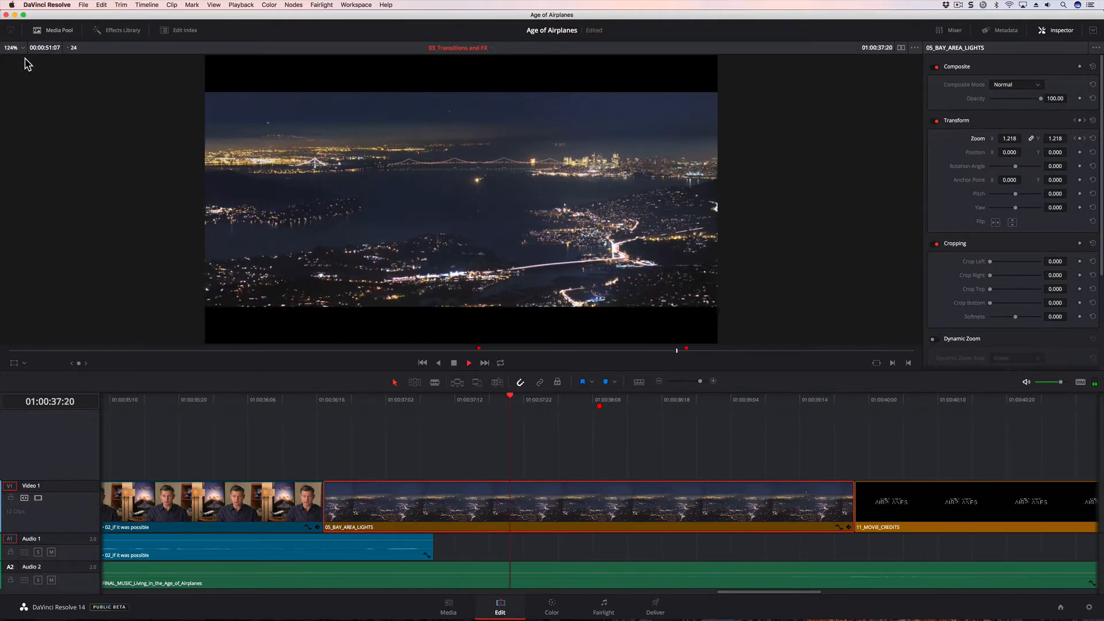
{"action": "key", "text": "space"}
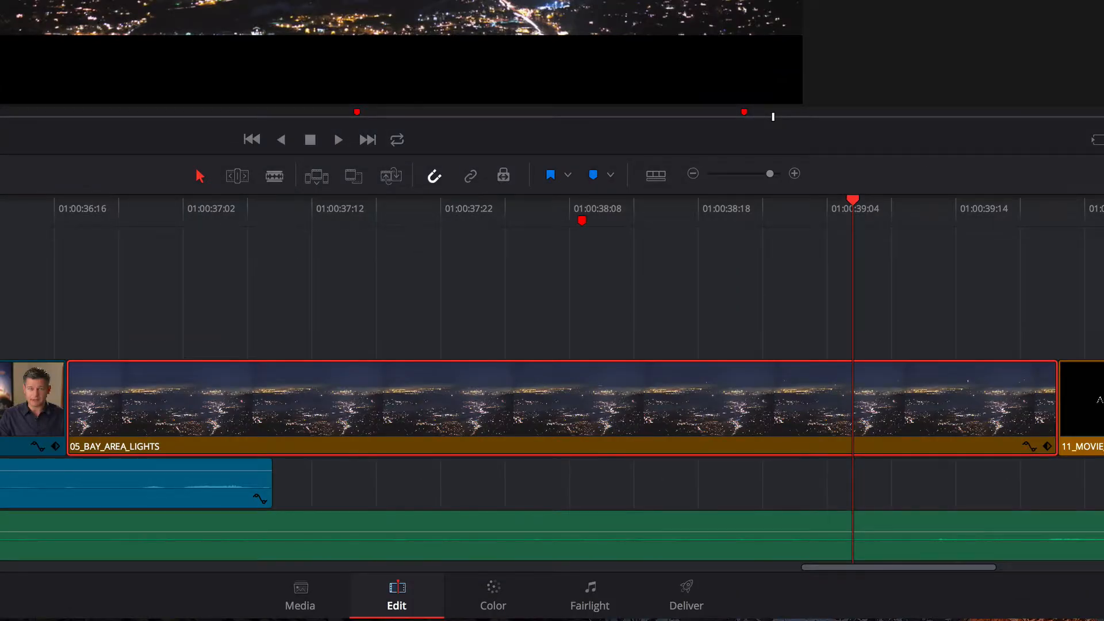
- Inspect the Transform keyframe track beneath the 05_BAY_AREA_LIGHTS clip, and collapse it again
{"action": "mouse_move", "coordinate": [196, 375]}
{"action": "mouse_move", "coordinate": [1029, 450]}
{"action": "left_click", "coordinate": [1046, 448]}
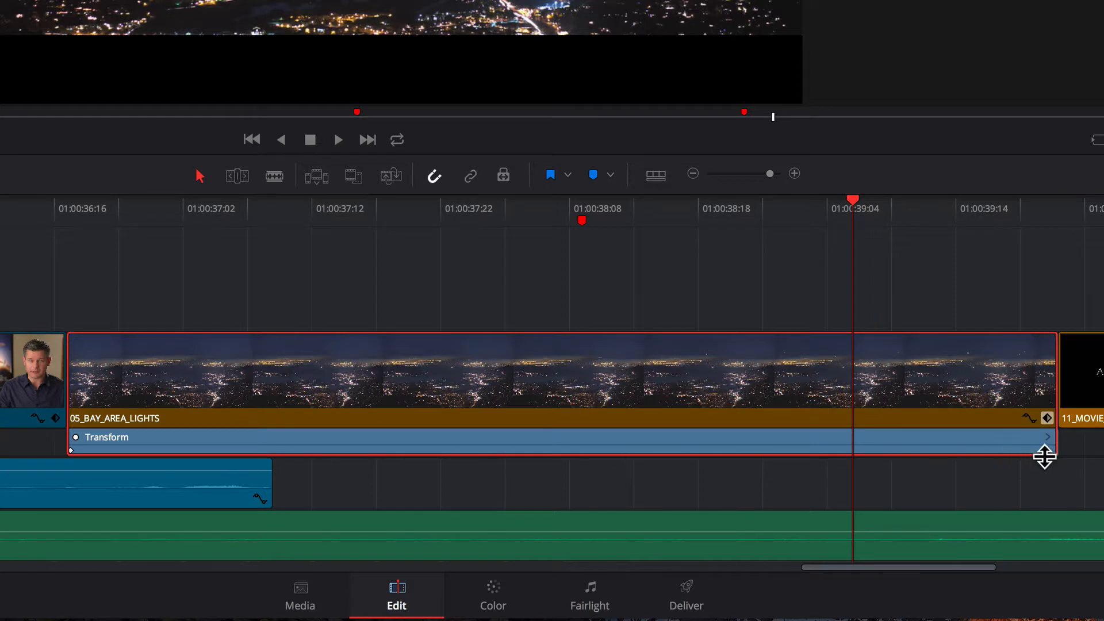
{"action": "left_click", "coordinate": [1045, 420]}
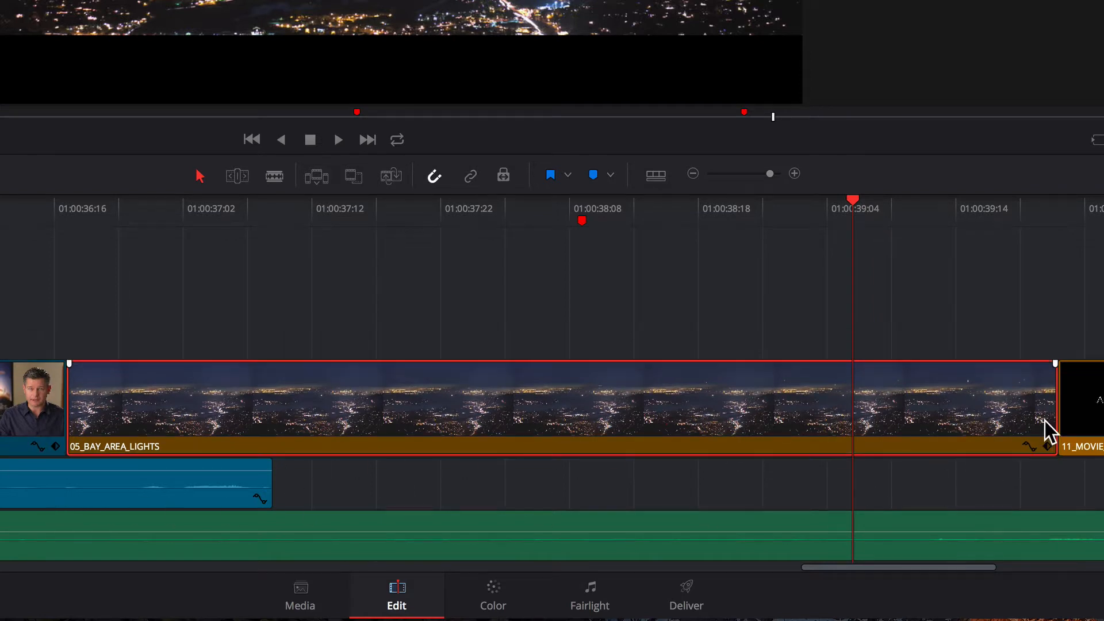
- Show the Zoom X curve of 05_BAY_AREA_LIGHTS and change its first keyframe from linear to a smooth ease
{"action": "left_click", "coordinate": [1027, 445]}
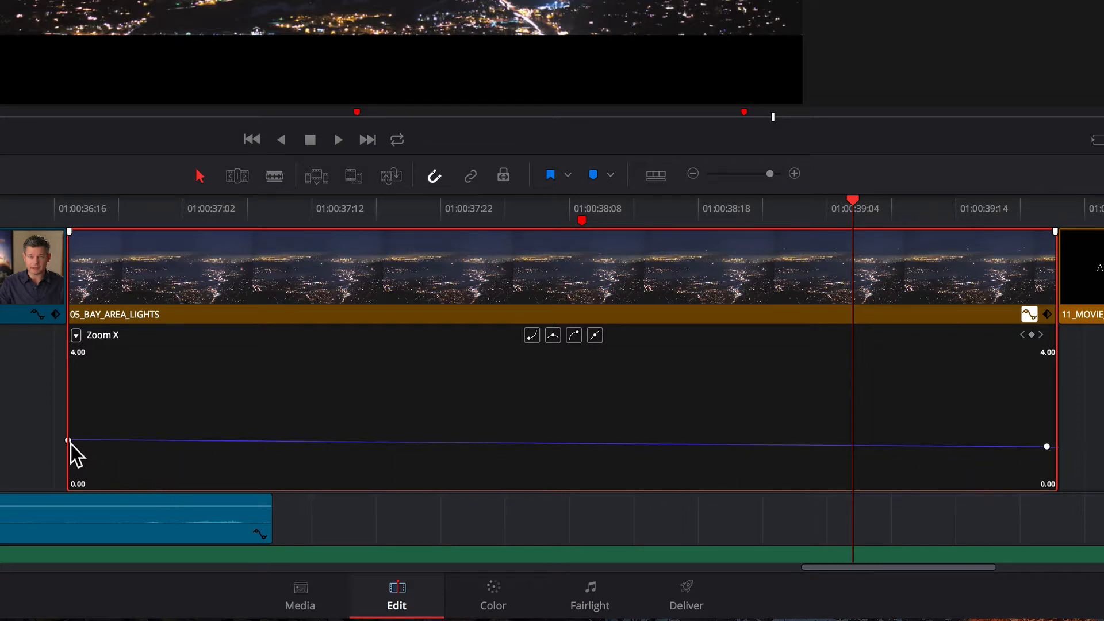
{"action": "mouse_move", "coordinate": [68, 440]}
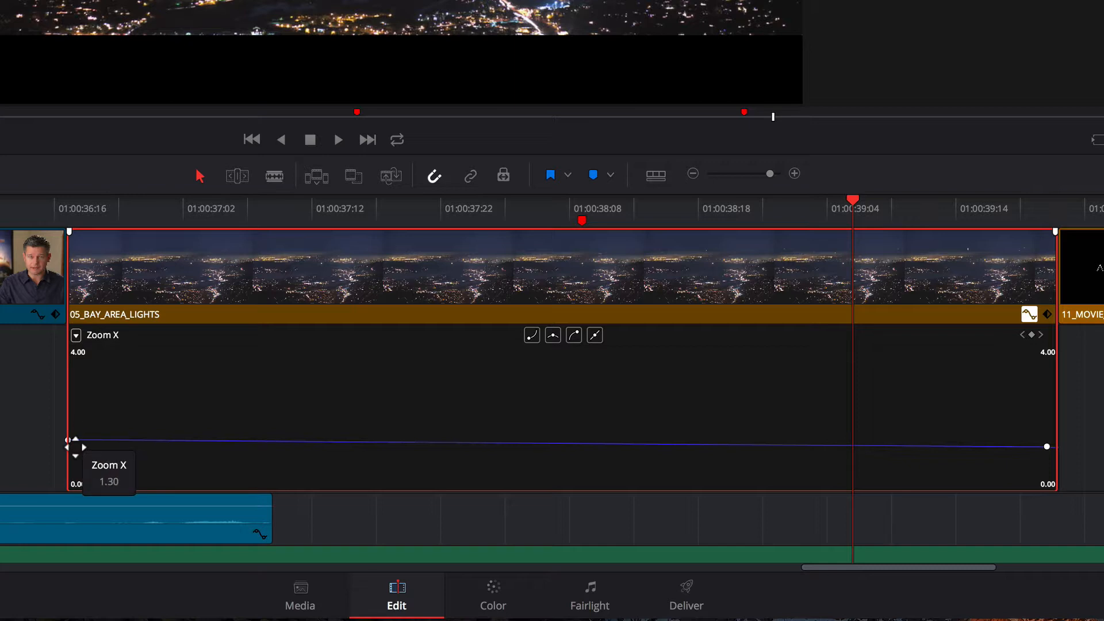
{"action": "left_click", "coordinate": [75, 446]}
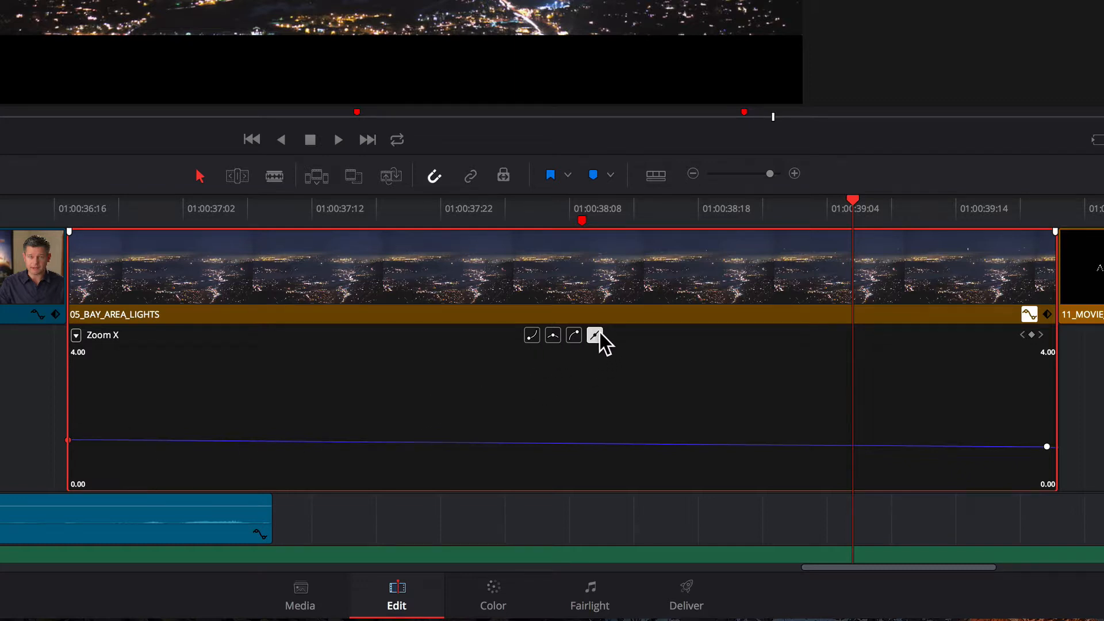
{"action": "left_click", "coordinate": [532, 335]}
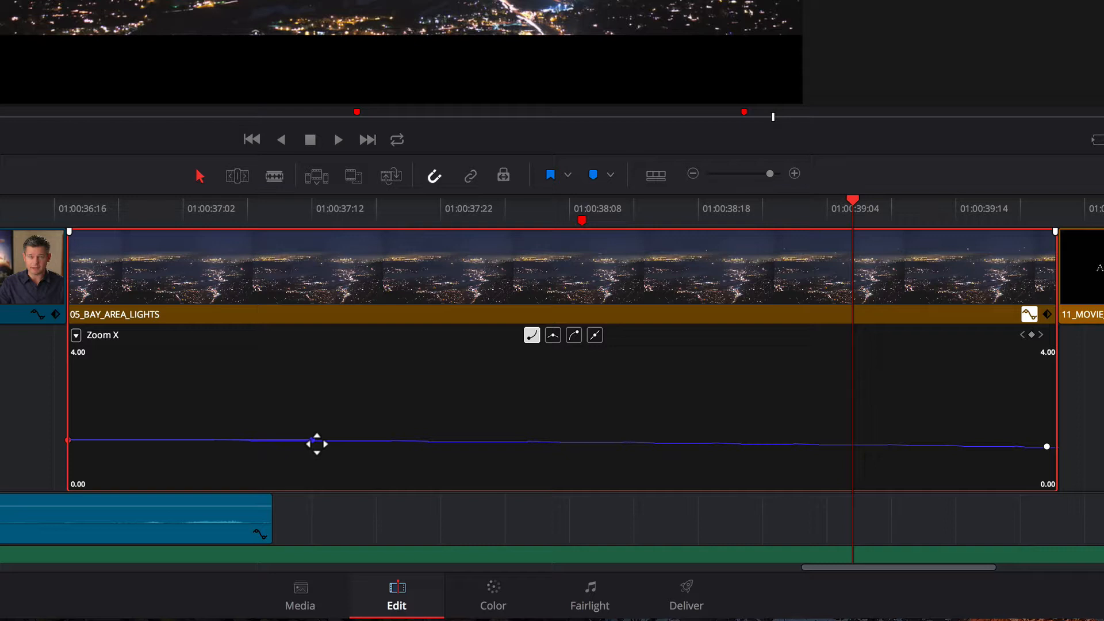
- Raise the ease handle of the first Zoom X keyframe slightly and ease the curve smoothly into the last keyframe
{"action": "mouse_move", "coordinate": [316, 442]}
{"action": "left_mouse_down"}
{"action": "mouse_move", "coordinate": [318, 426]}
{"action": "mouse_move", "coordinate": [318, 439]}
{"action": "left_mouse_up"}
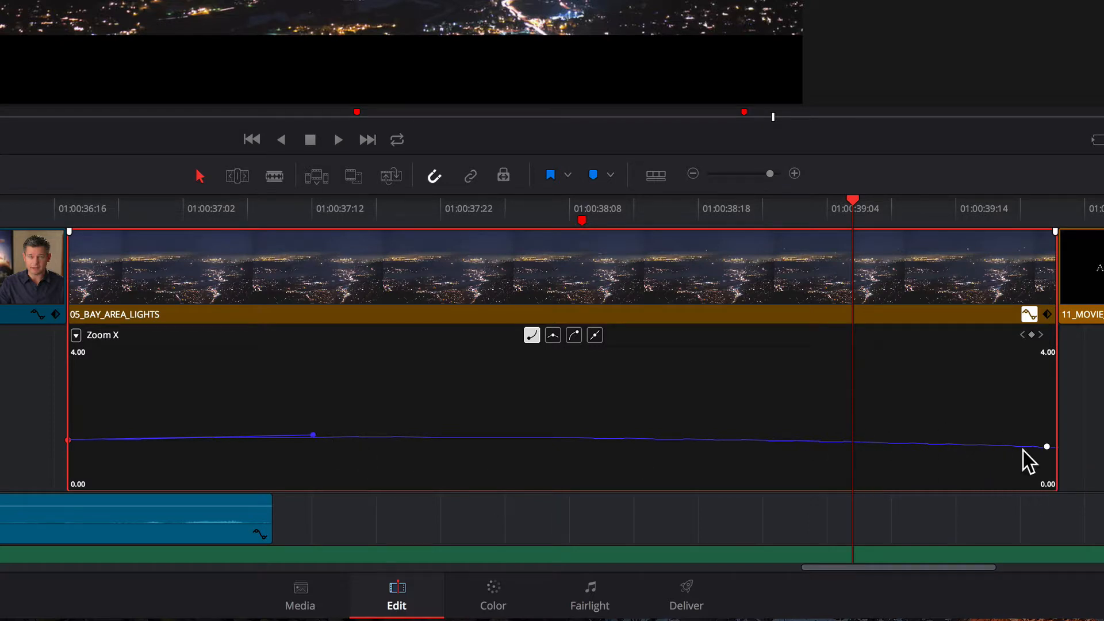
{"action": "mouse_move", "coordinate": [1039, 448]}
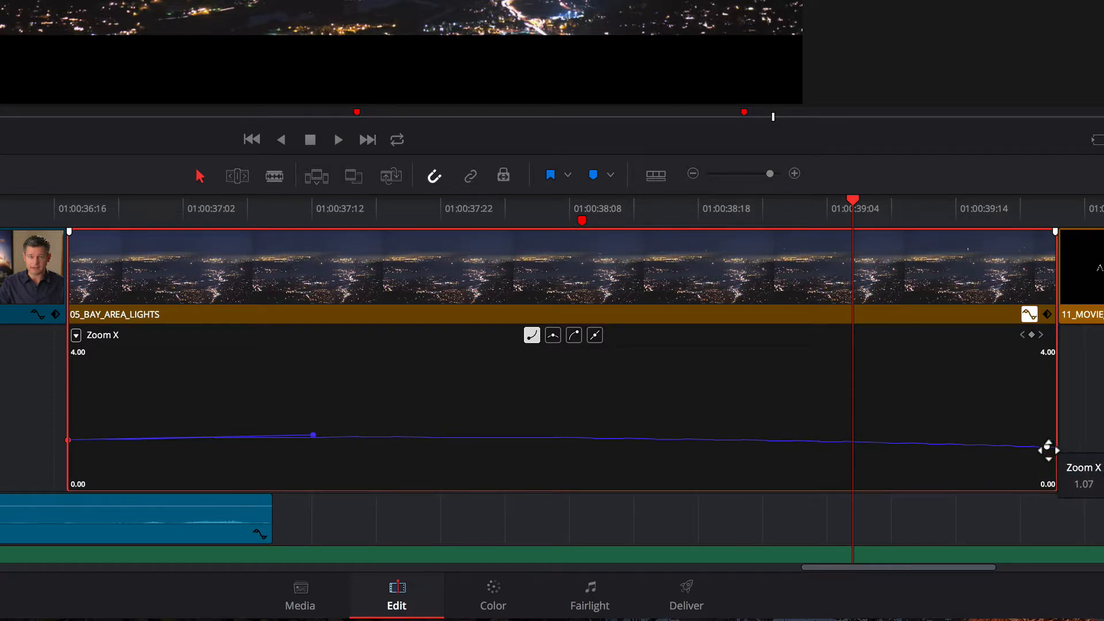
{"action": "left_click", "coordinate": [1048, 446]}
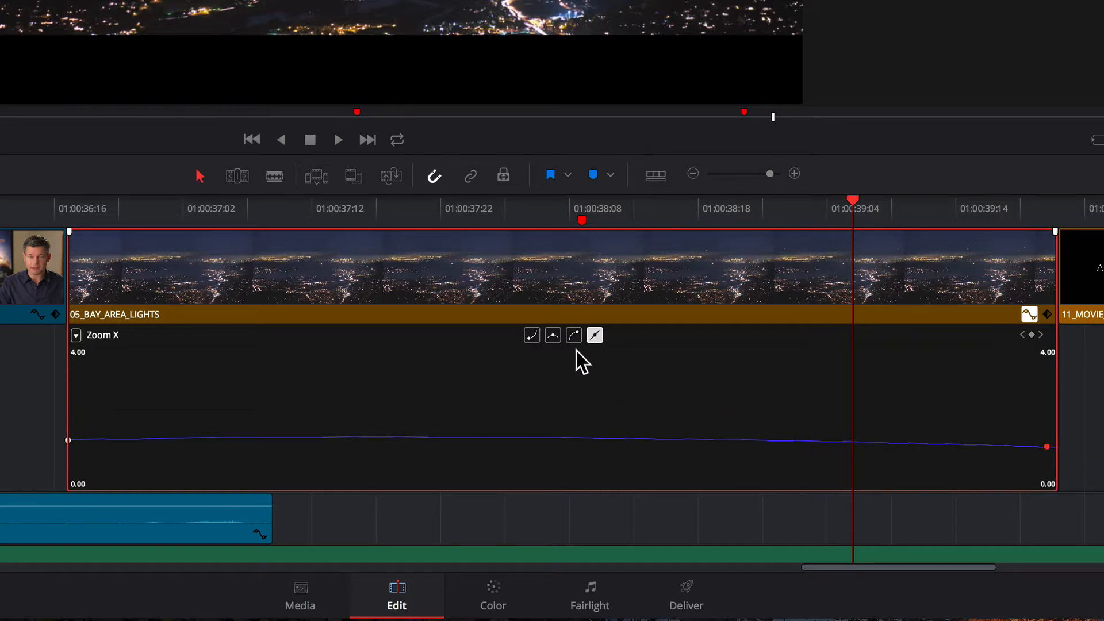
{"action": "left_click", "coordinate": [574, 336]}
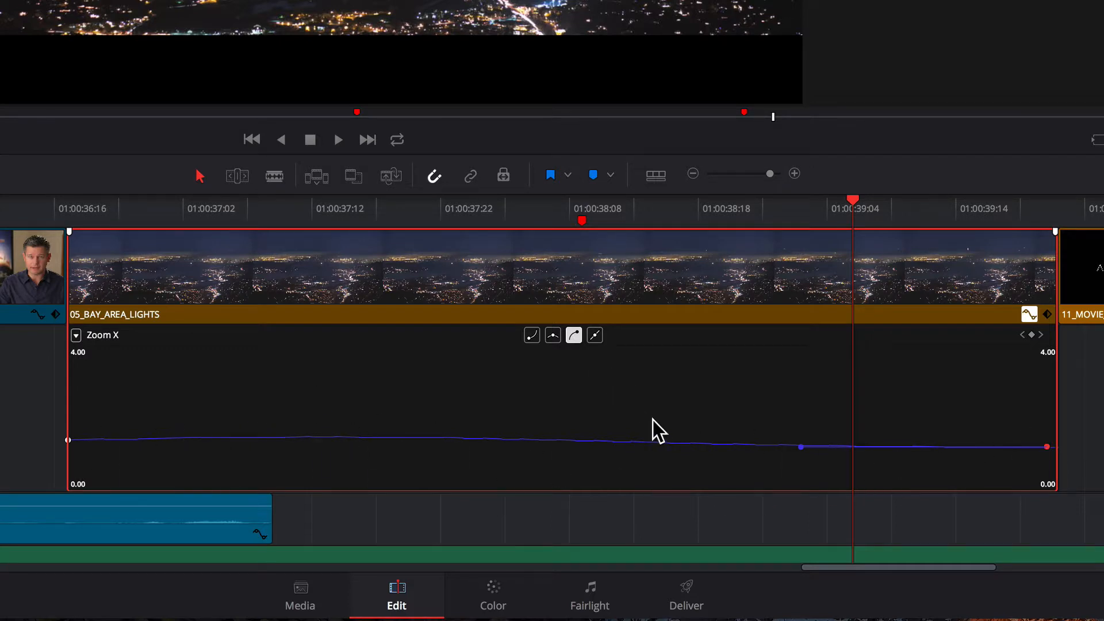
- Play the eased zoom from the start of 05_BAY_AREA_LIGHTS and collapse the clip's Zoom X curve
{"action": "left_click", "coordinate": [66, 206]}
{"action": "key", "text": "space"}
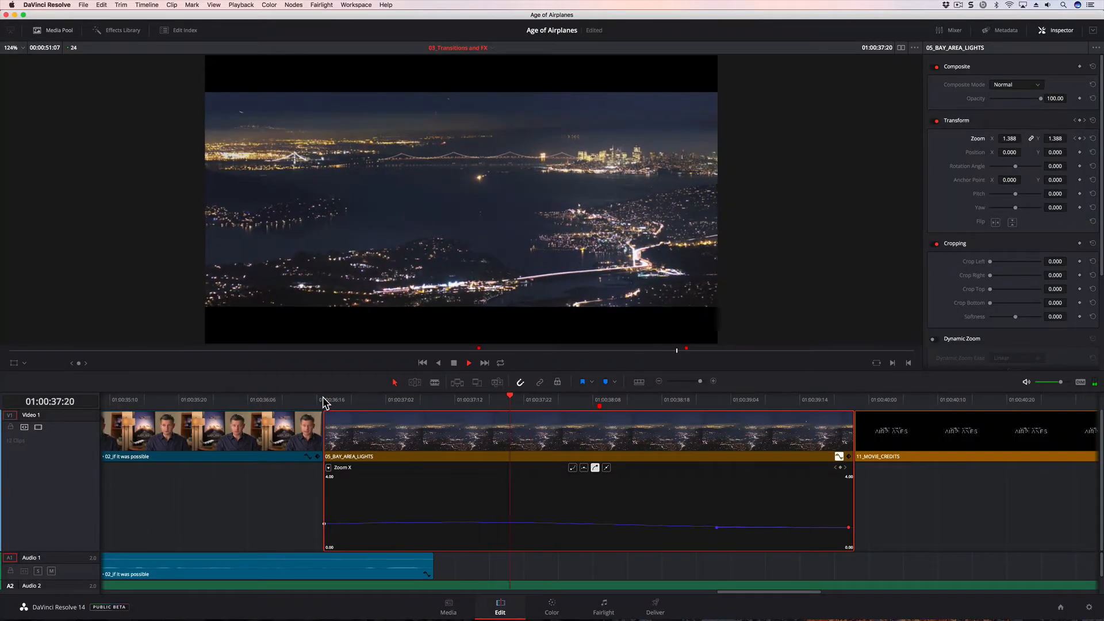
{"action": "key", "text": "space"}
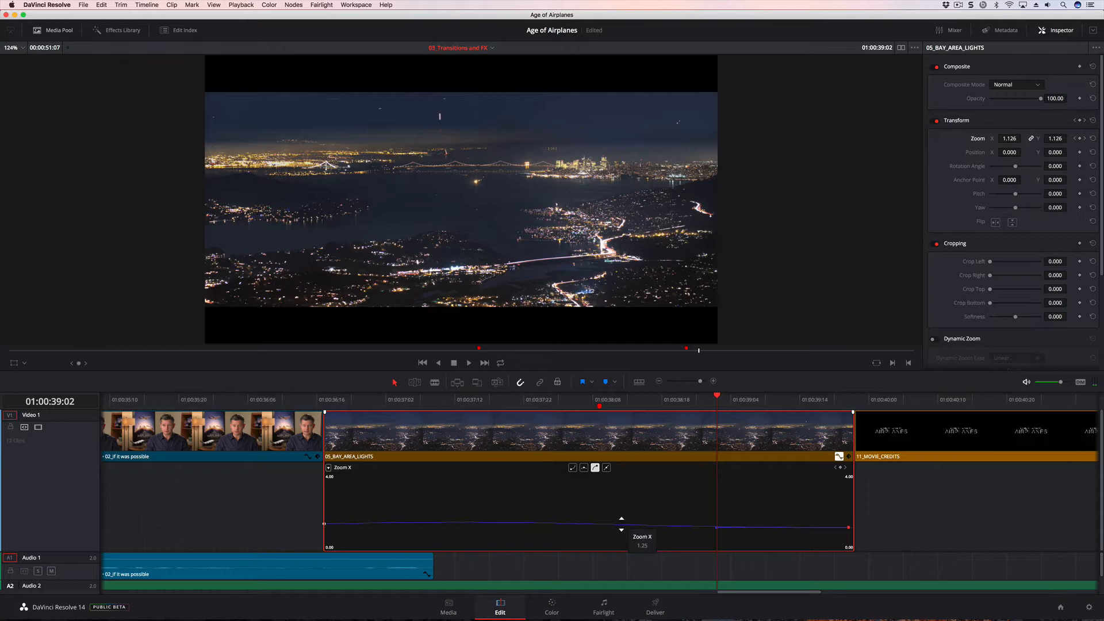
{"action": "left_click", "coordinate": [838, 457]}
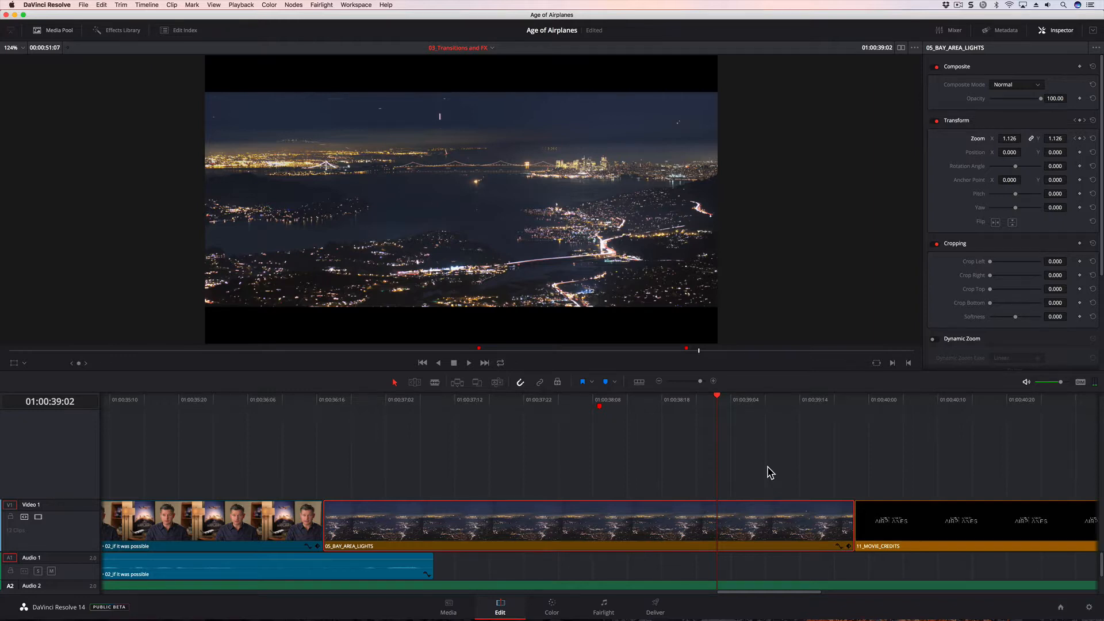
- Set the Render Cache playback option to Smart
{"action": "key", "text": "shift+z"}
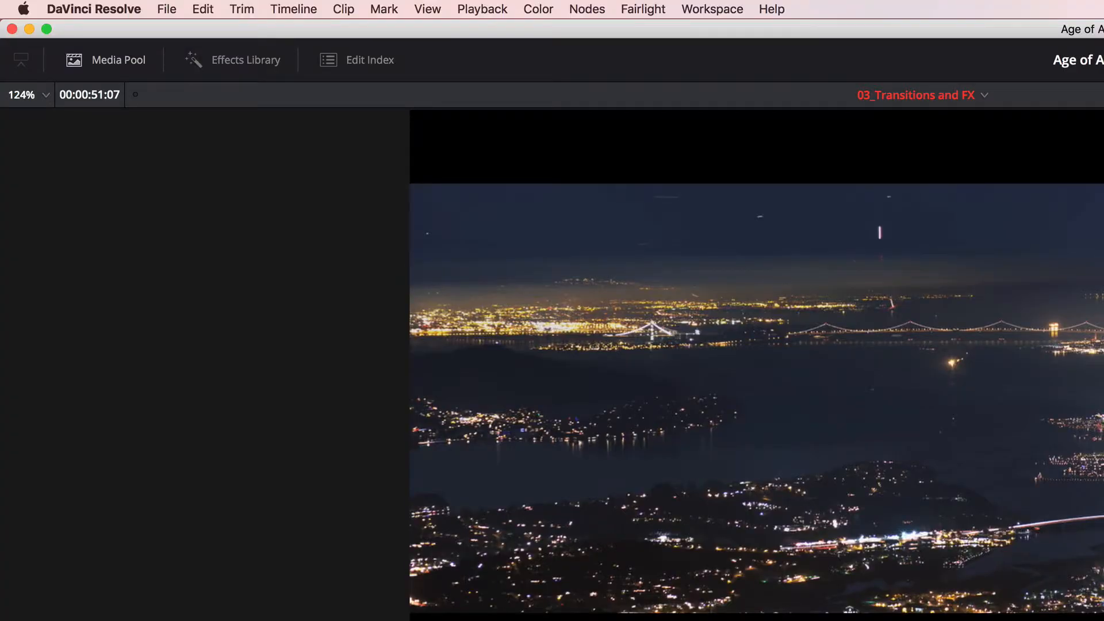
{"action": "left_click", "coordinate": [473, 8]}
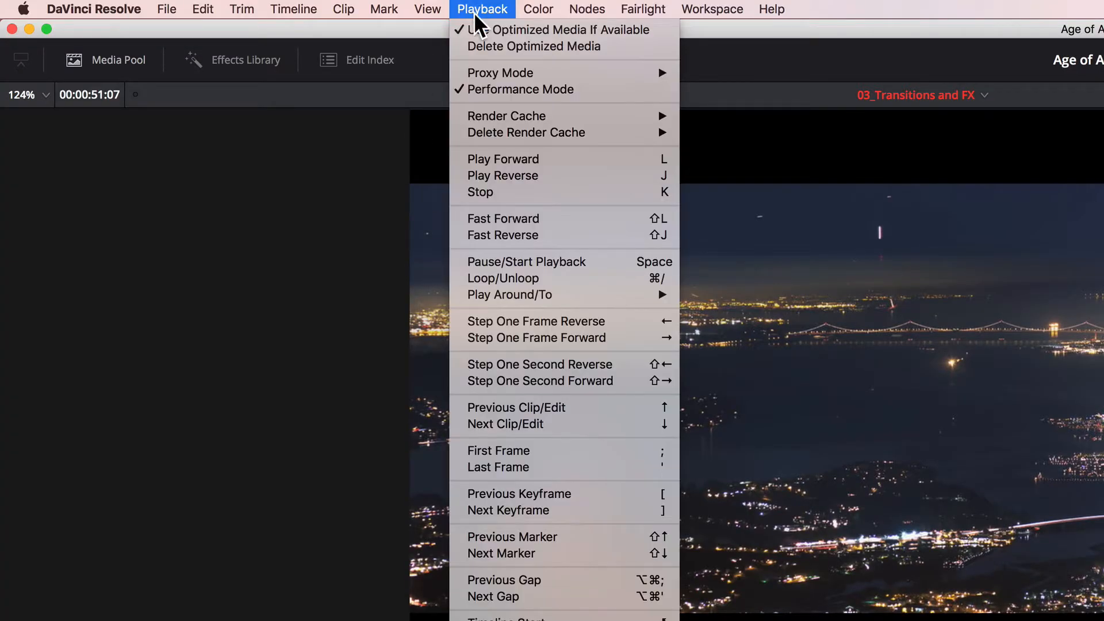
{"action": "mouse_move", "coordinate": [490, 115]}
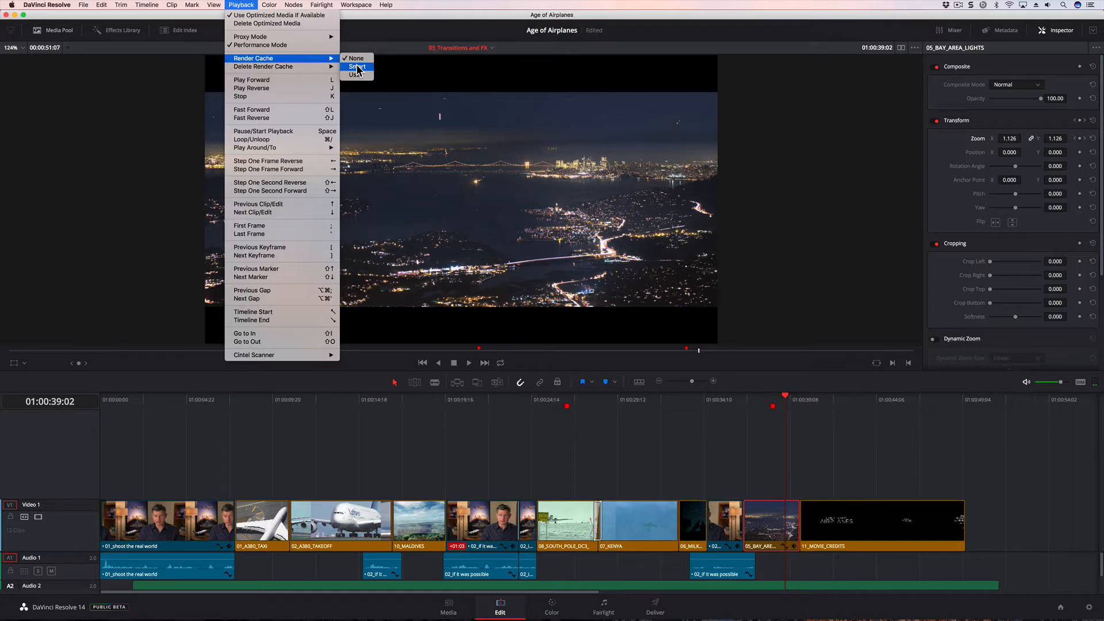
{"action": "left_click", "coordinate": [366, 68]}
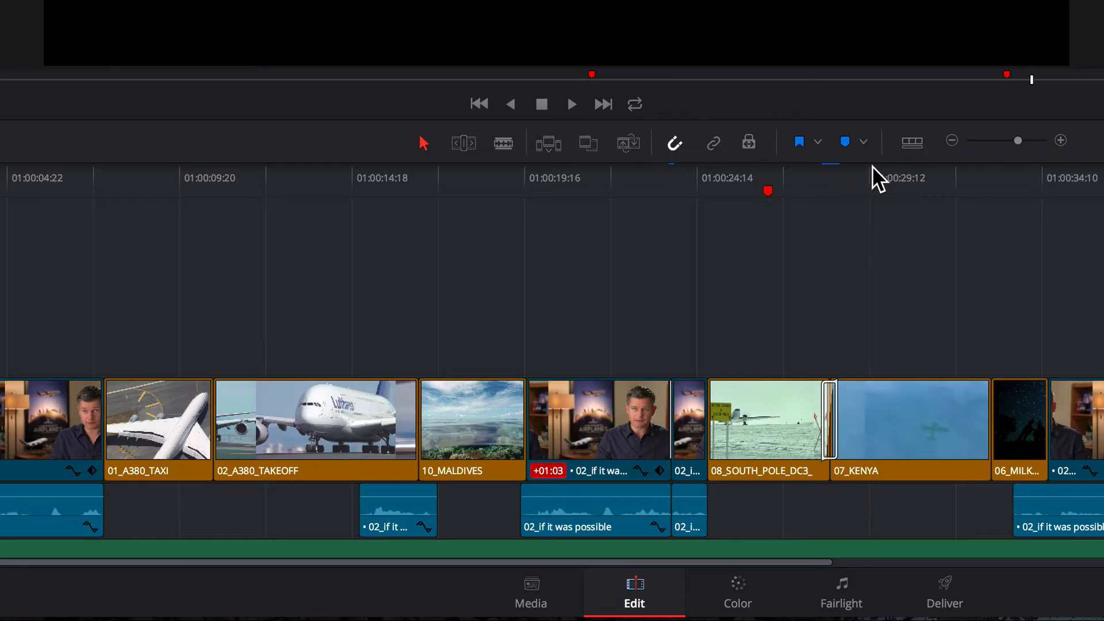
- Lengthen the cross dissolve between 08_SOUTH_POLE_DC3 and 07_KENYA to 14 frames, about 0.6 seconds
{"action": "left_click_drag", "start_coordinate": [619, 394], "coordinate": [599, 397]}
{"action": "left_click_drag", "start_coordinate": [831, 172], "coordinate": [857, 184]}
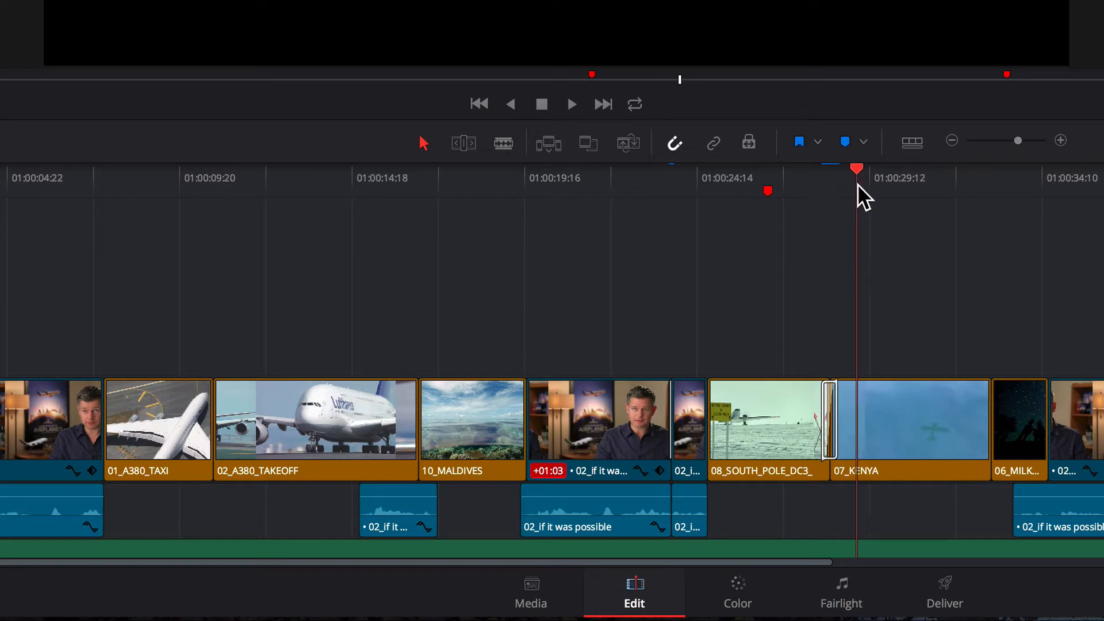
{"action": "left_click_drag", "start_coordinate": [1010, 145], "coordinate": [1030, 143]}
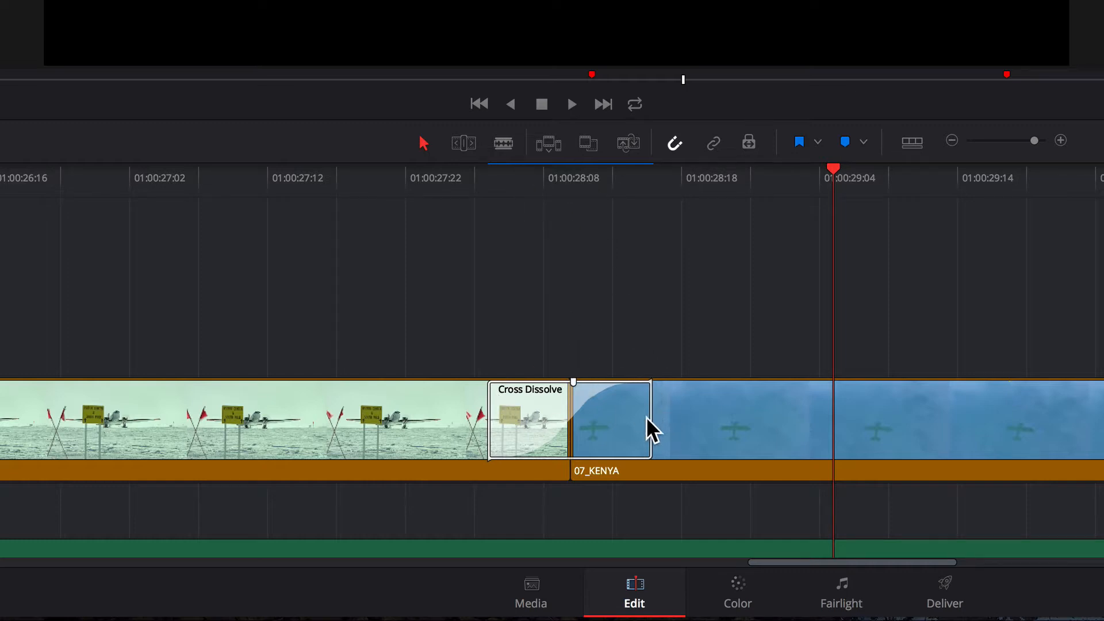
{"action": "left_click_drag", "start_coordinate": [648, 418], "coordinate": [672, 419]}
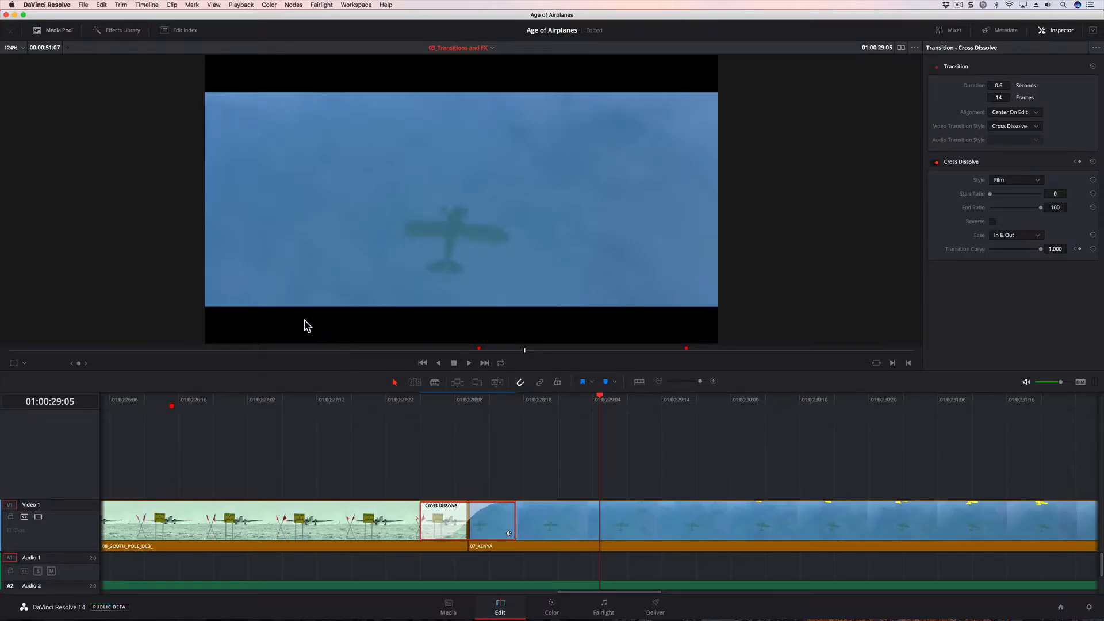
- In the project's Master Settings, set background caching to start after 3 seconds
{"action": "left_click", "coordinate": [83, 6]}
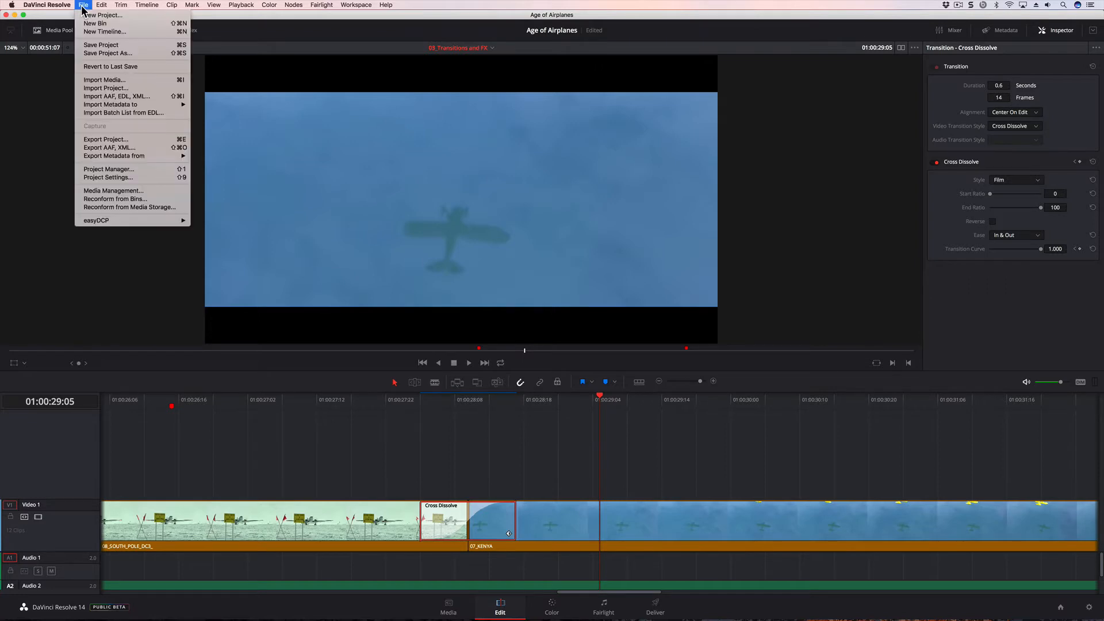
{"action": "left_click", "coordinate": [114, 179]}
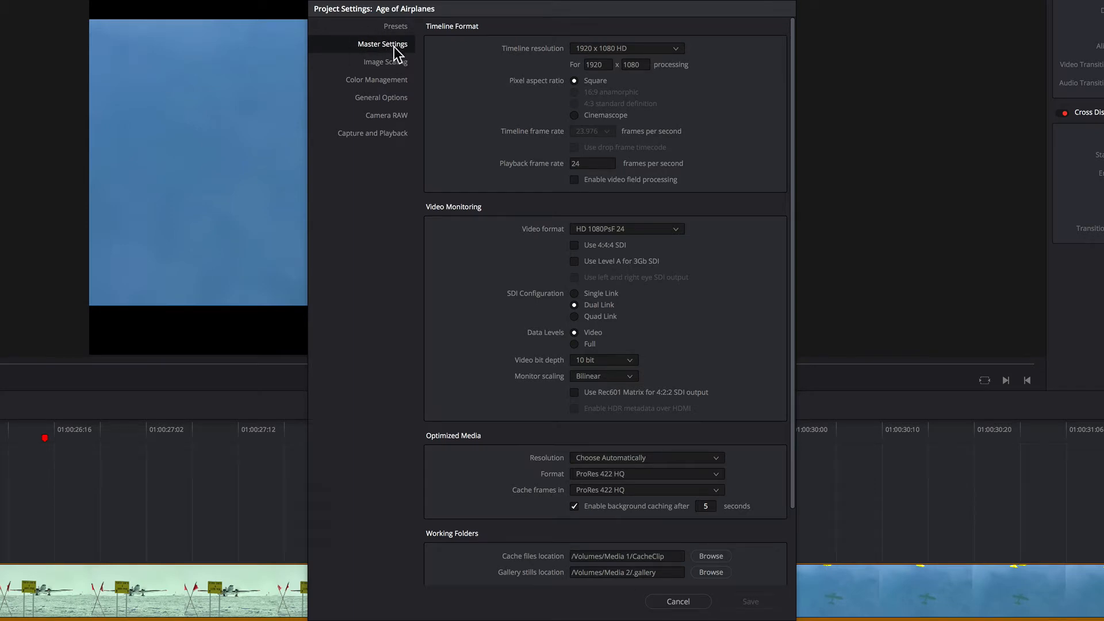
{"action": "left_click", "coordinate": [710, 507]}
{"action": "key", "text": "Return"}
- Review the available formats for cached frames, keep ProRes 422 HQ and save the project settings
{"action": "left_click", "coordinate": [638, 490]}
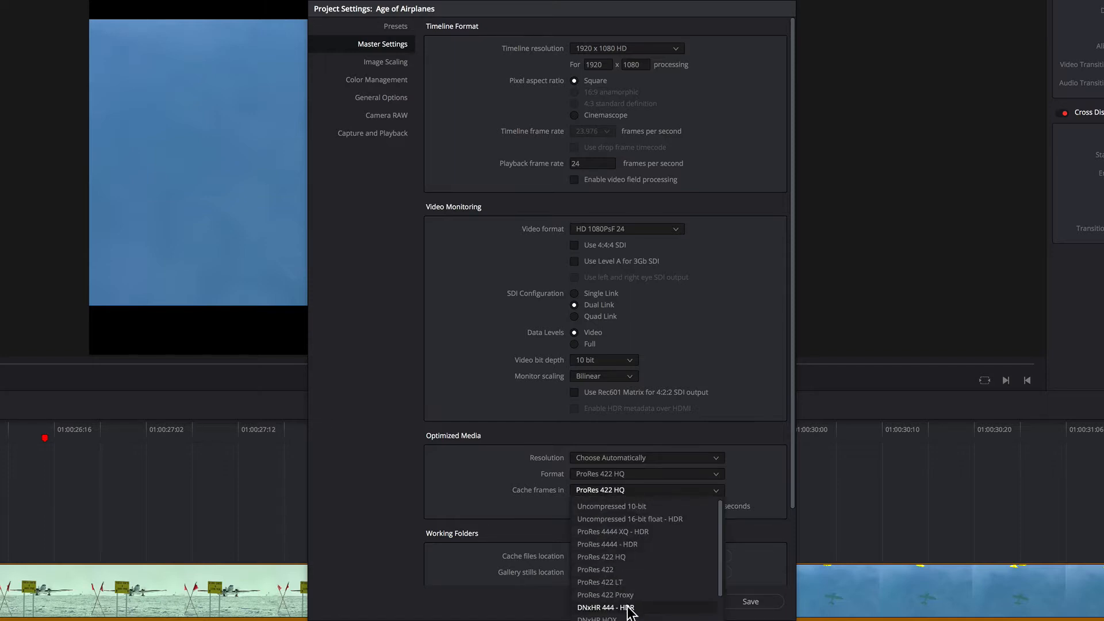
{"action": "left_click", "coordinate": [526, 507]}
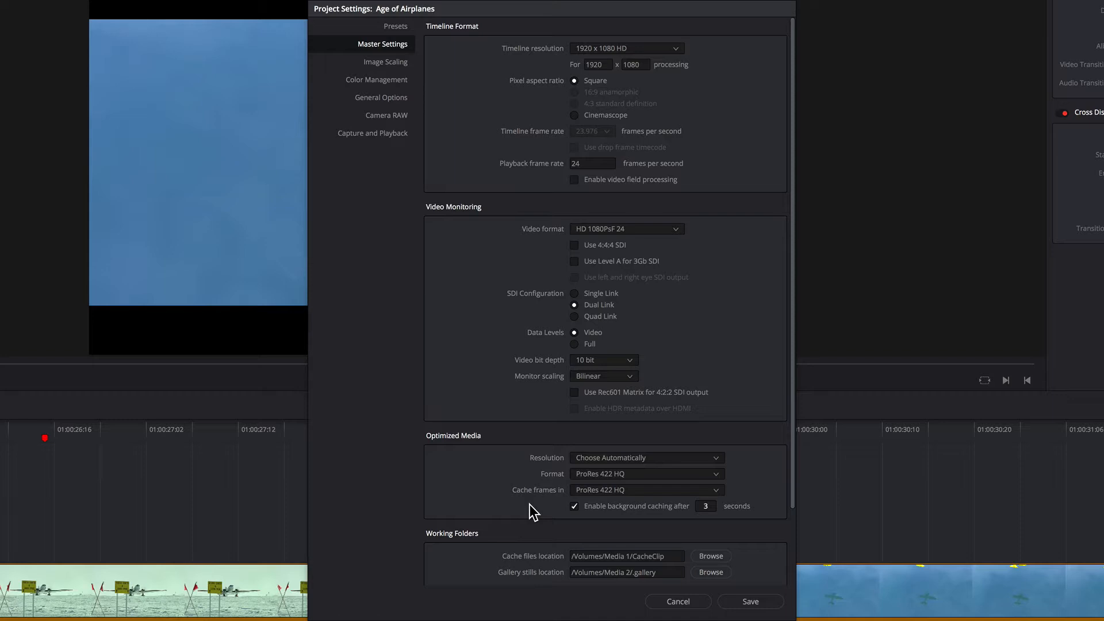
{"action": "left_click", "coordinate": [625, 494]}
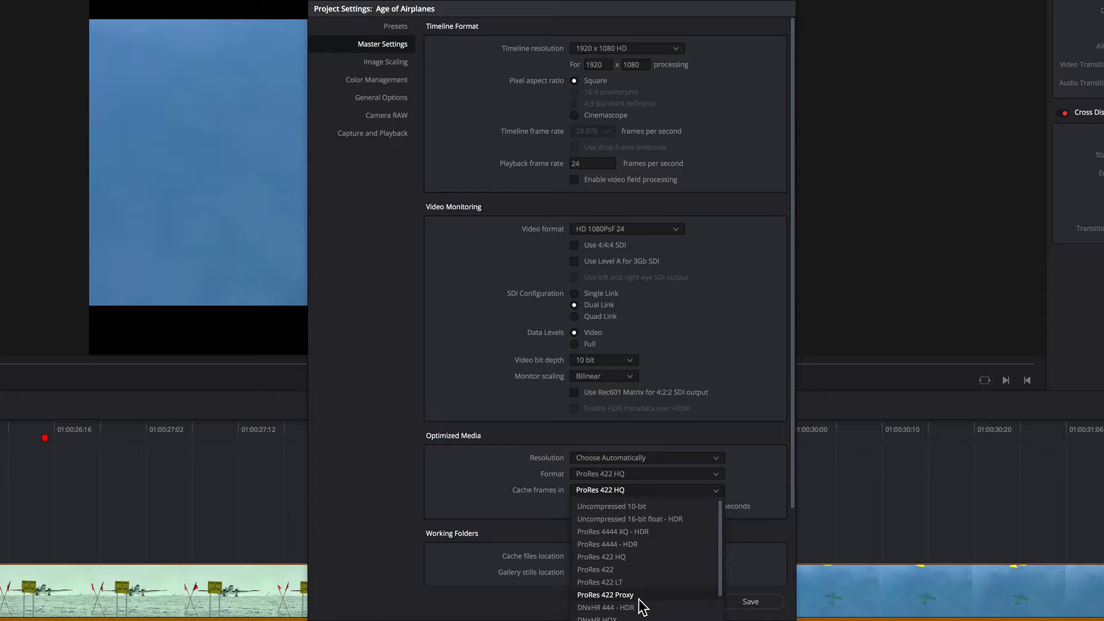
{"action": "left_click", "coordinate": [509, 498]}
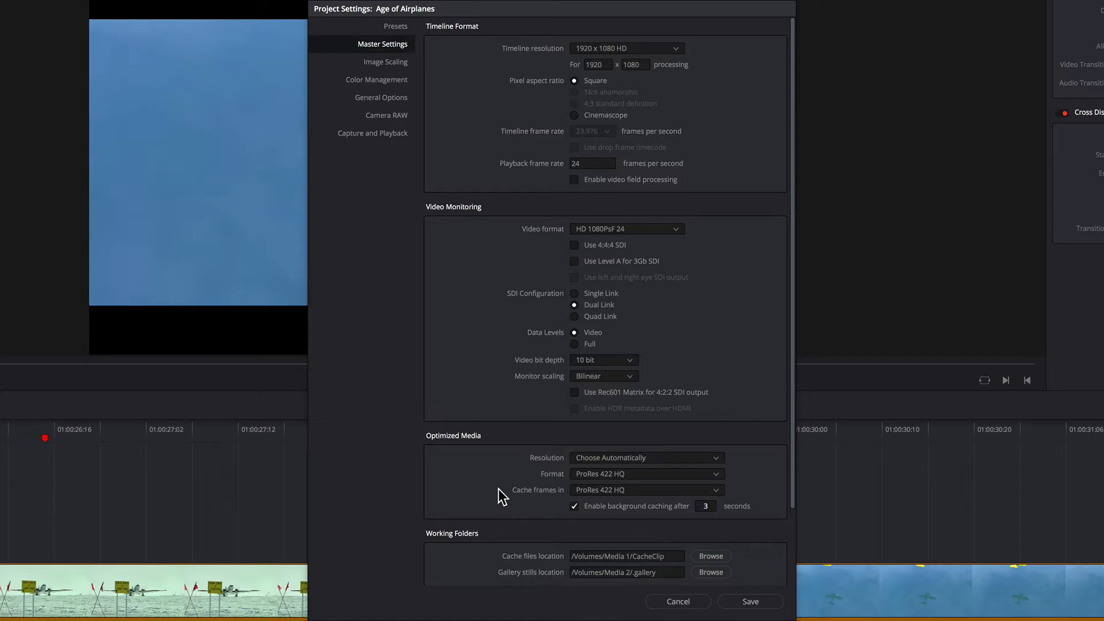
{"action": "left_click", "coordinate": [623, 489]}
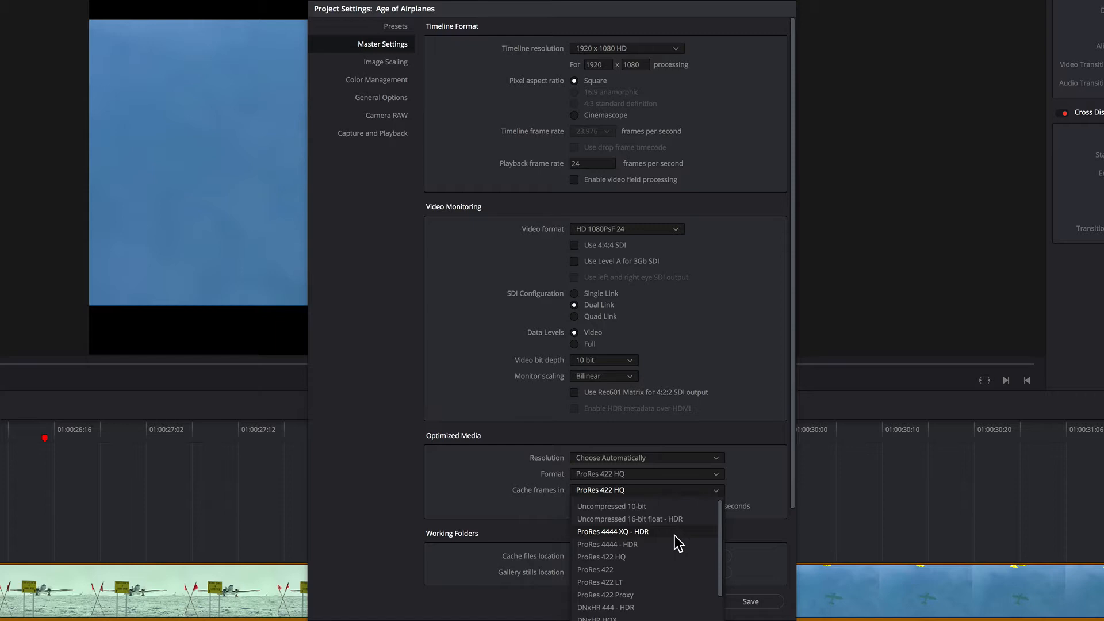
{"action": "left_click", "coordinate": [502, 506]}
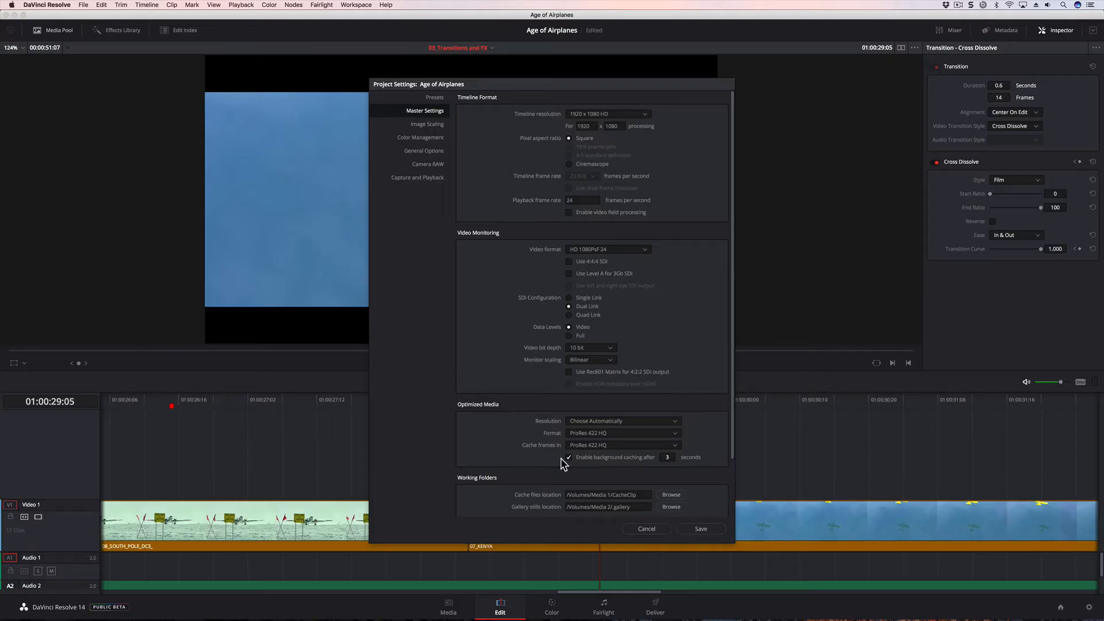
{"action": "left_click", "coordinate": [700, 529]}
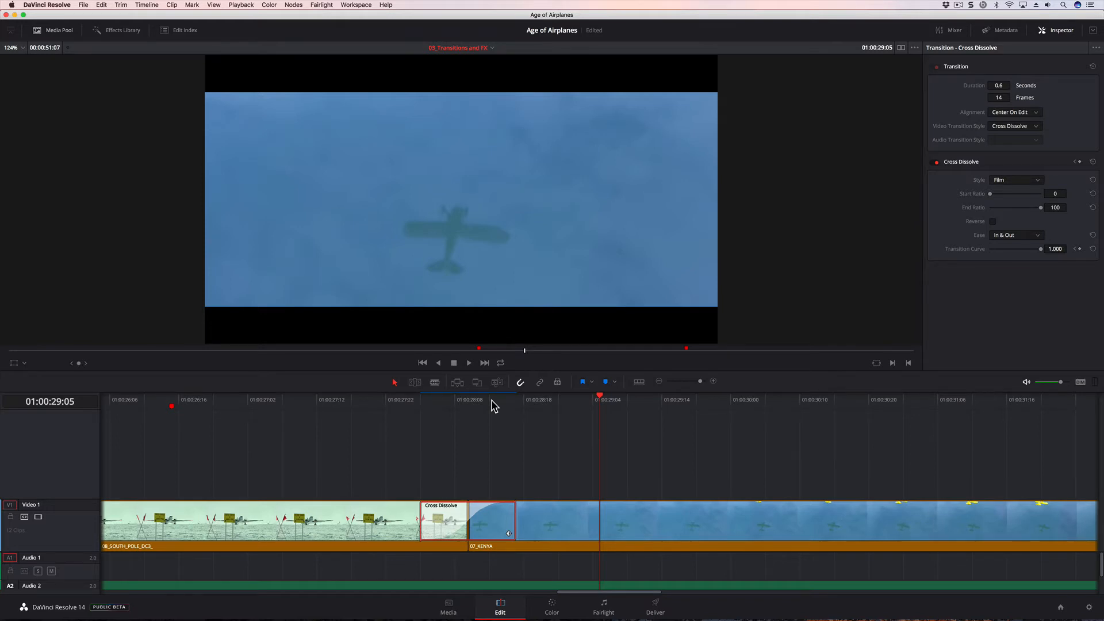
- Move the playhead to the start of 06_MILKYWAY, change the clip's speed to 50% and play it back
{"action": "key", "text": "shift+z"}
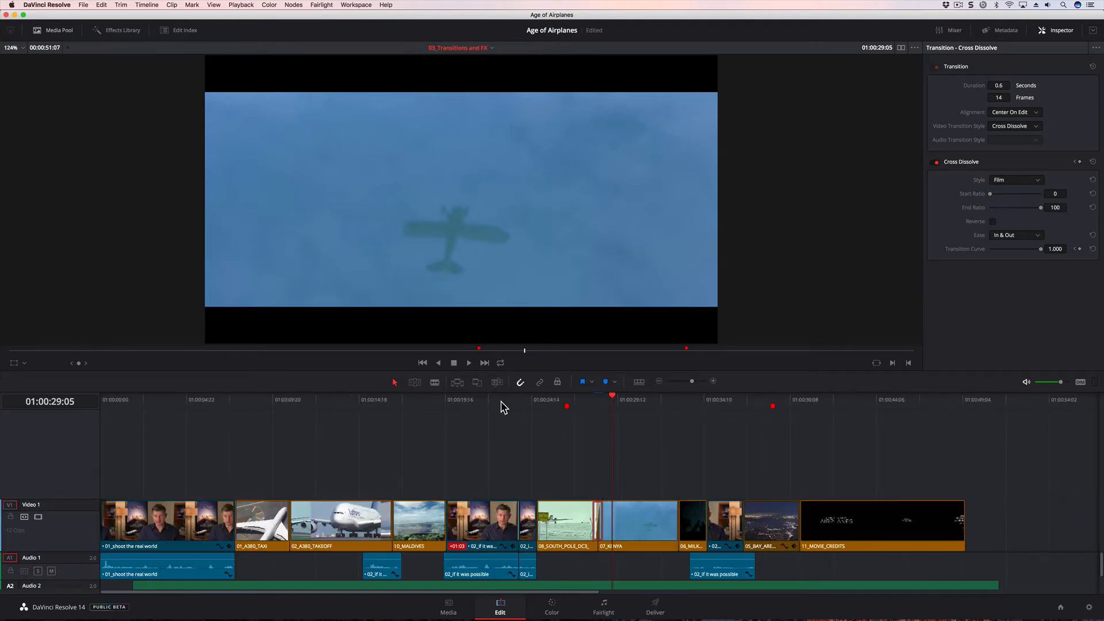
{"action": "left_click", "coordinate": [678, 402]}
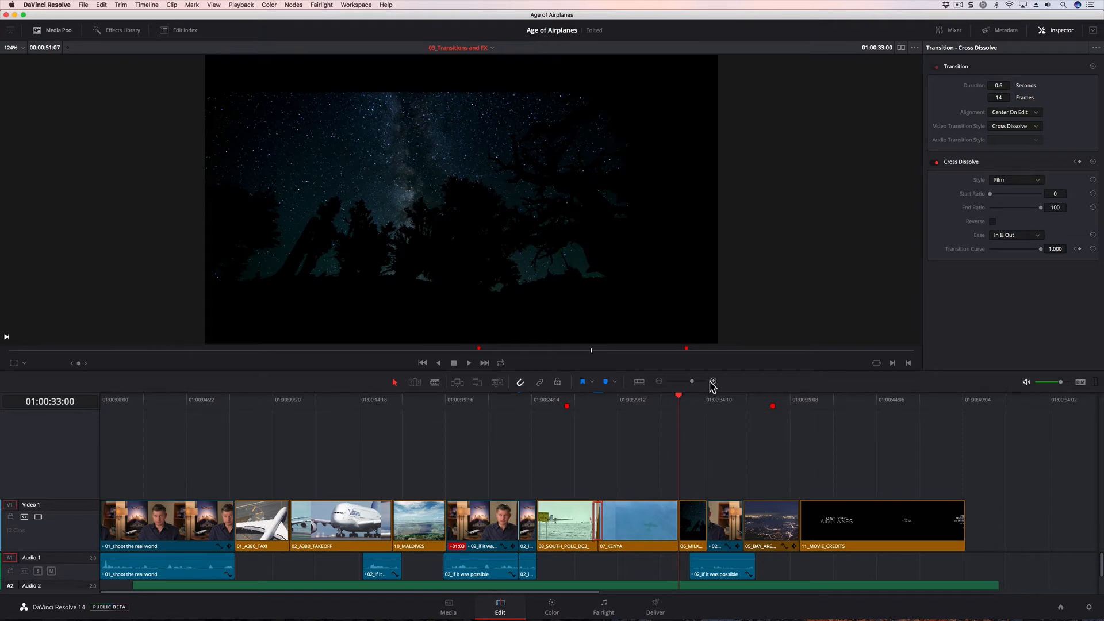
{"action": "left_click_drag", "start_coordinate": [692, 381], "coordinate": [699, 382]}
{"action": "left_click_drag", "start_coordinate": [646, 591], "coordinate": [679, 587]}
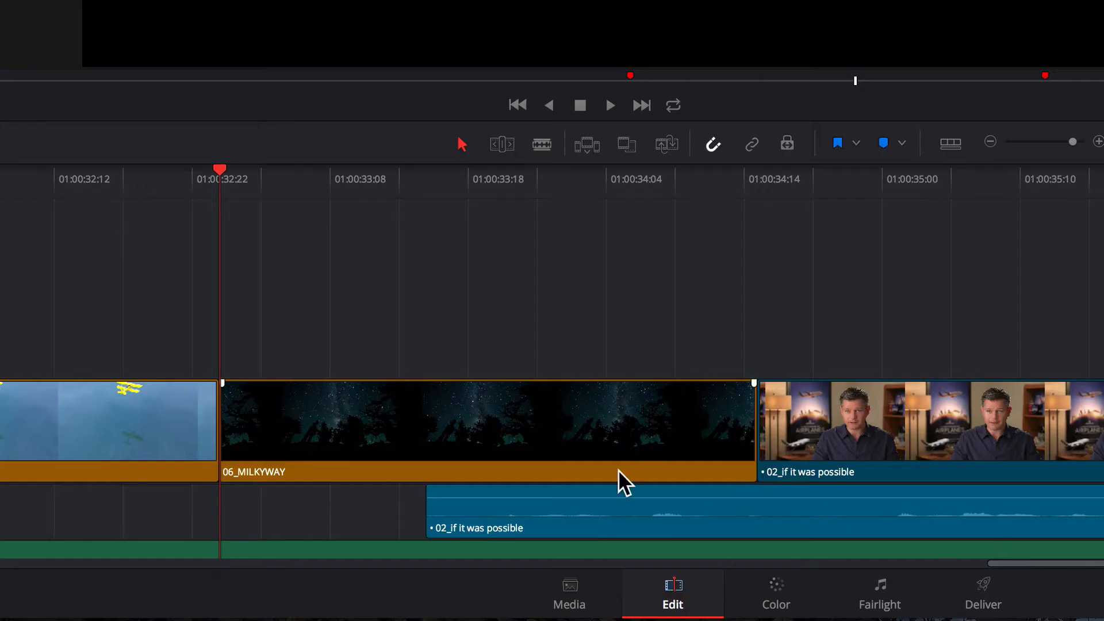
{"action": "right_click", "coordinate": [572, 416]}
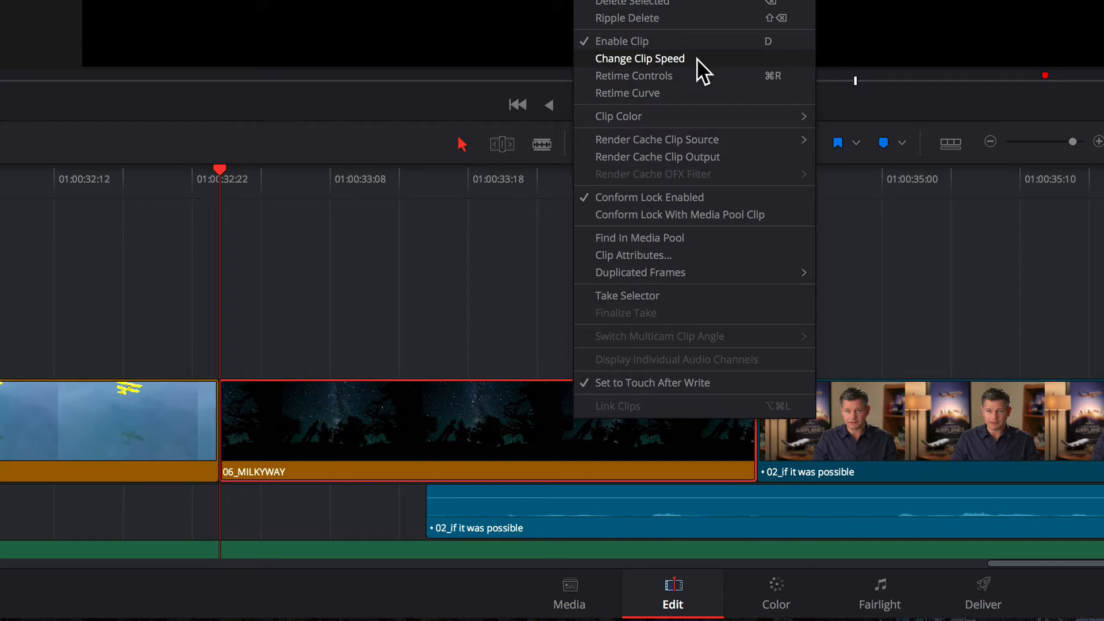
{"action": "left_click", "coordinate": [678, 58]}
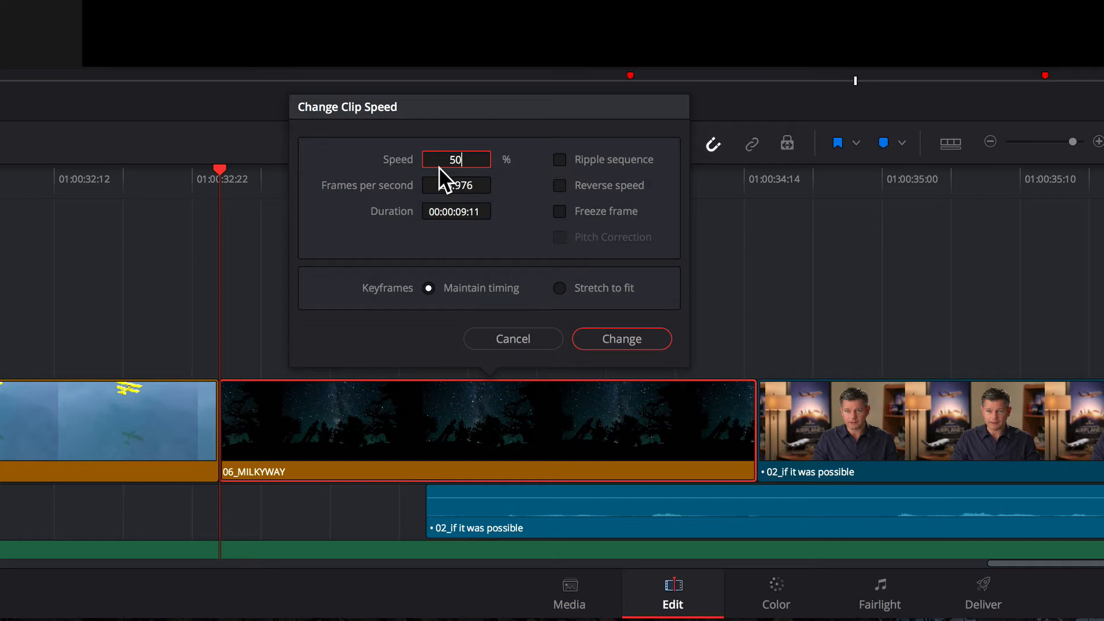
{"action": "left_click", "coordinate": [604, 340]}
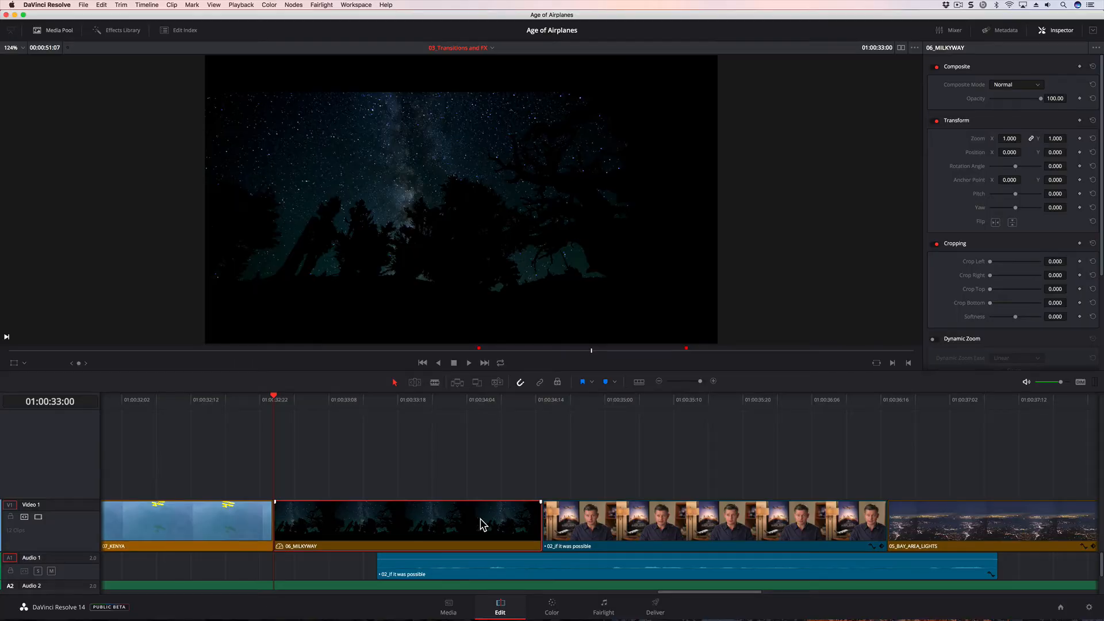
{"action": "key", "text": "space"}
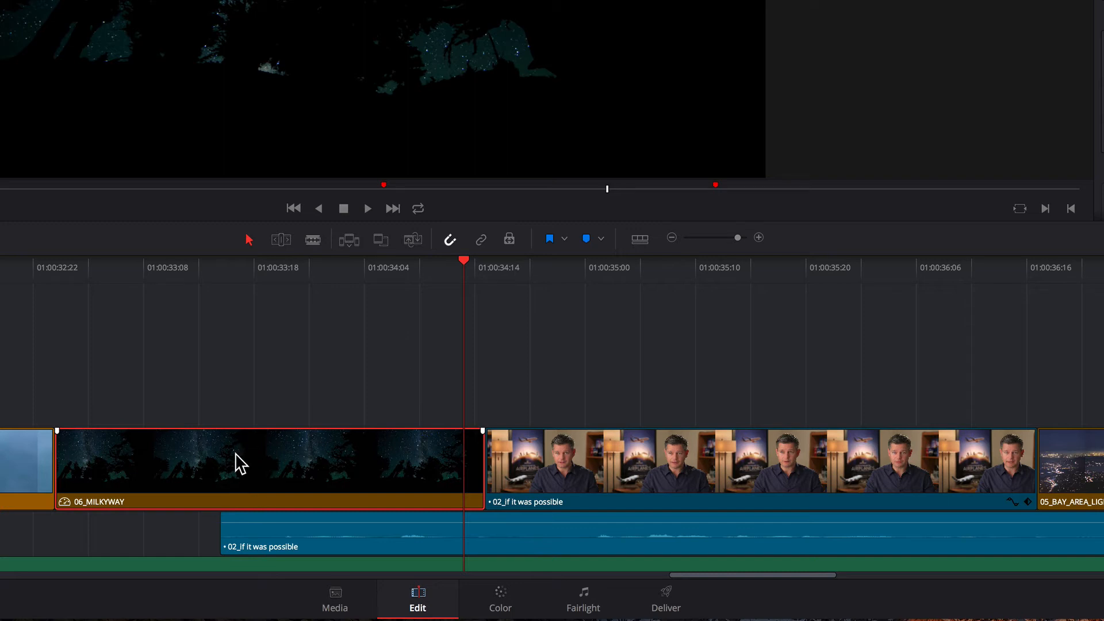
- Show the retime controls on 06_MILKYWAY, try stretching its end to 34% speed and undo that stretch
{"action": "right_click", "coordinate": [240, 462]}
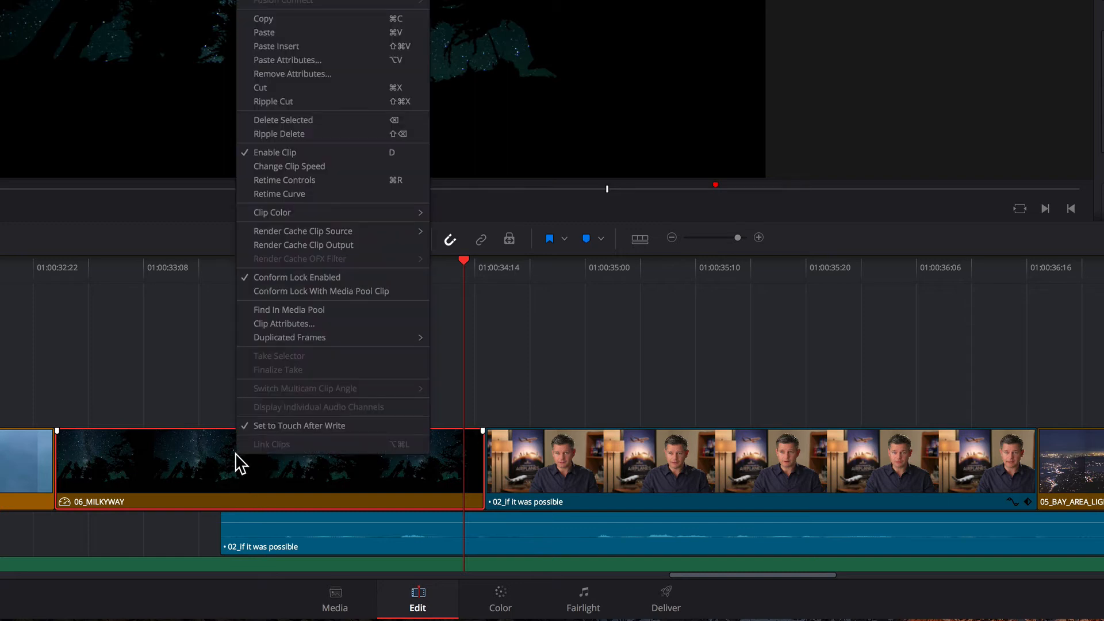
{"action": "left_click", "coordinate": [292, 180]}
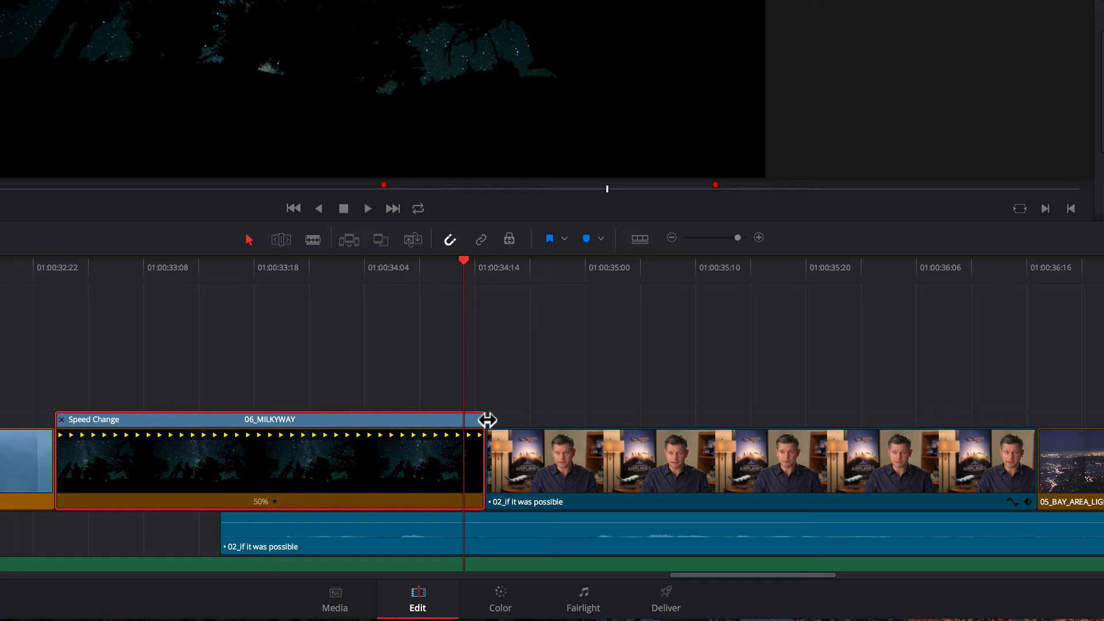
{"action": "left_click_drag", "start_coordinate": [487, 420], "coordinate": [687, 427]}
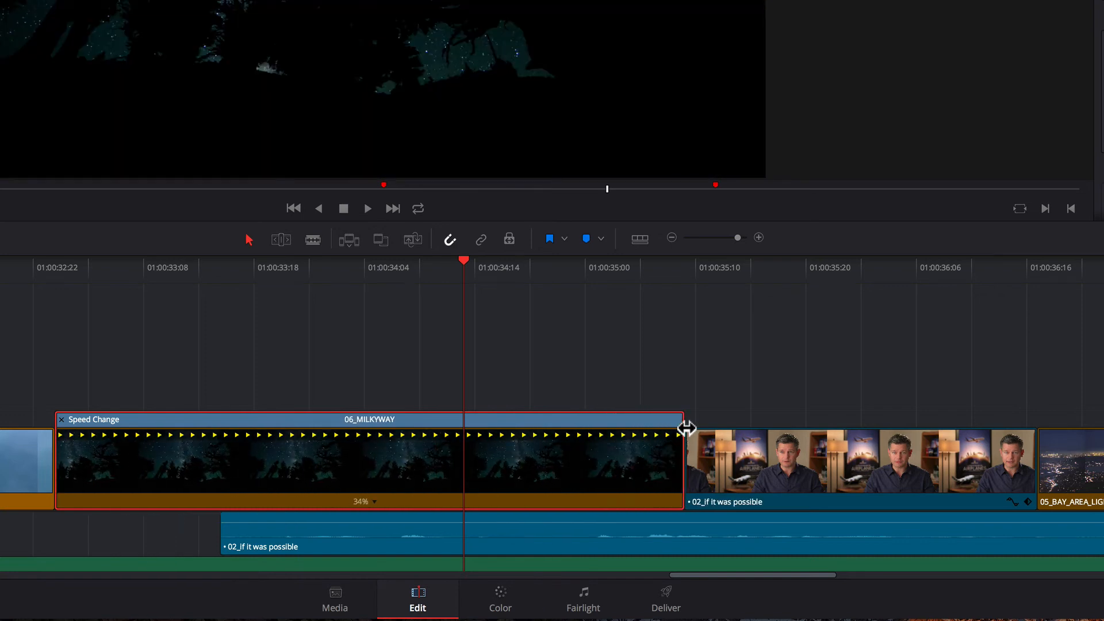
{"action": "key", "text": "ctrl+z"}
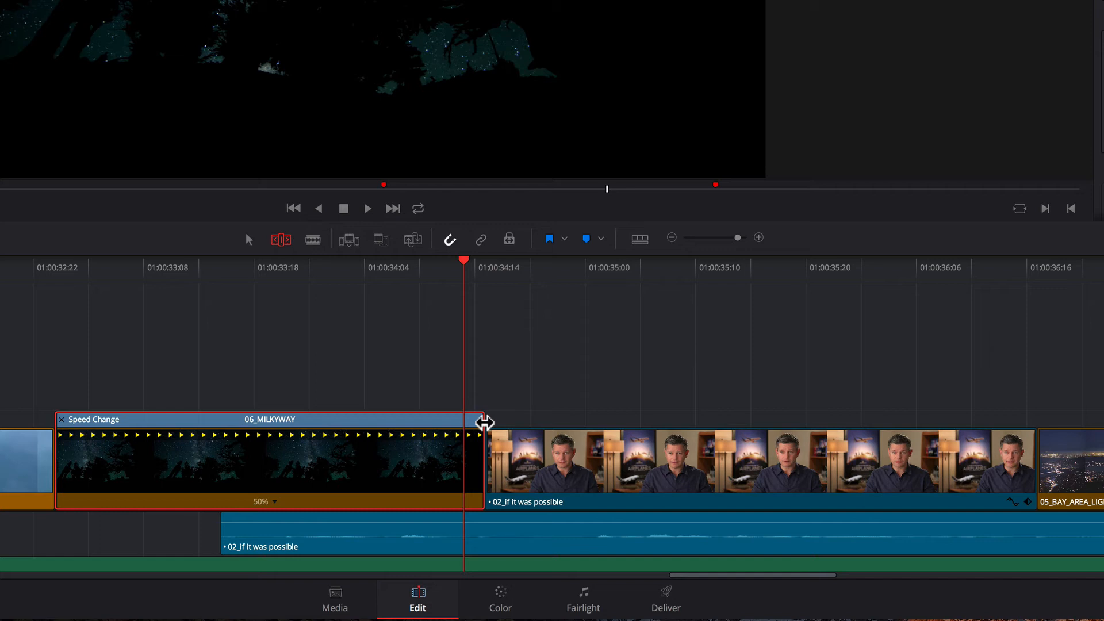
- In Trim Edit mode, stretch the end of 06_MILKYWAY to 39% speed, rippling the clips that follow it
{"action": "left_click_drag", "start_coordinate": [484, 423], "coordinate": [609, 427]}
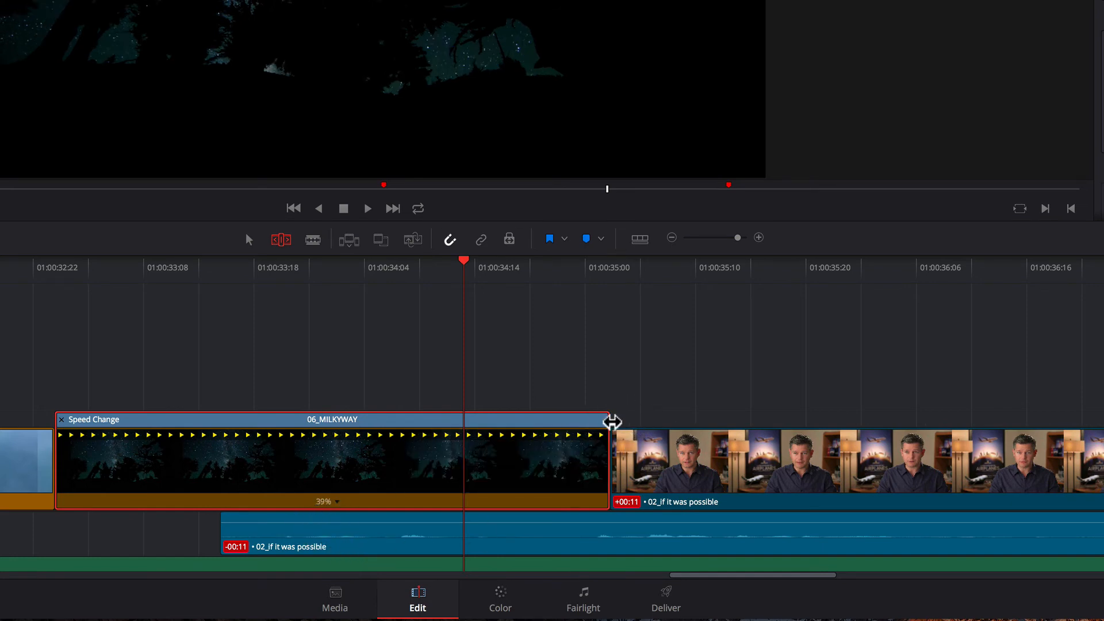
- Undo the rippling stretch and, in Selection mode, stretch the end of 06_MILKYWAY to 22% speed, up to the start of 05_BAY_AREA_LIGHTS
{"action": "key", "text": "ctrl+z"}
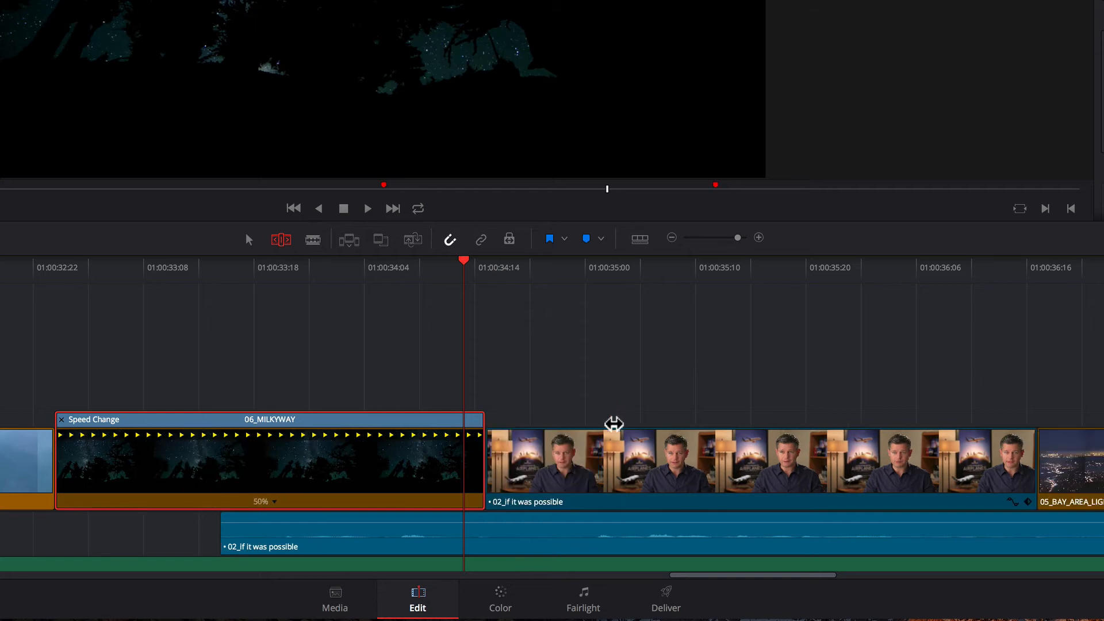
{"action": "left_click", "coordinate": [248, 240]}
{"action": "left_click_drag", "start_coordinate": [487, 424], "coordinate": [1037, 445]}
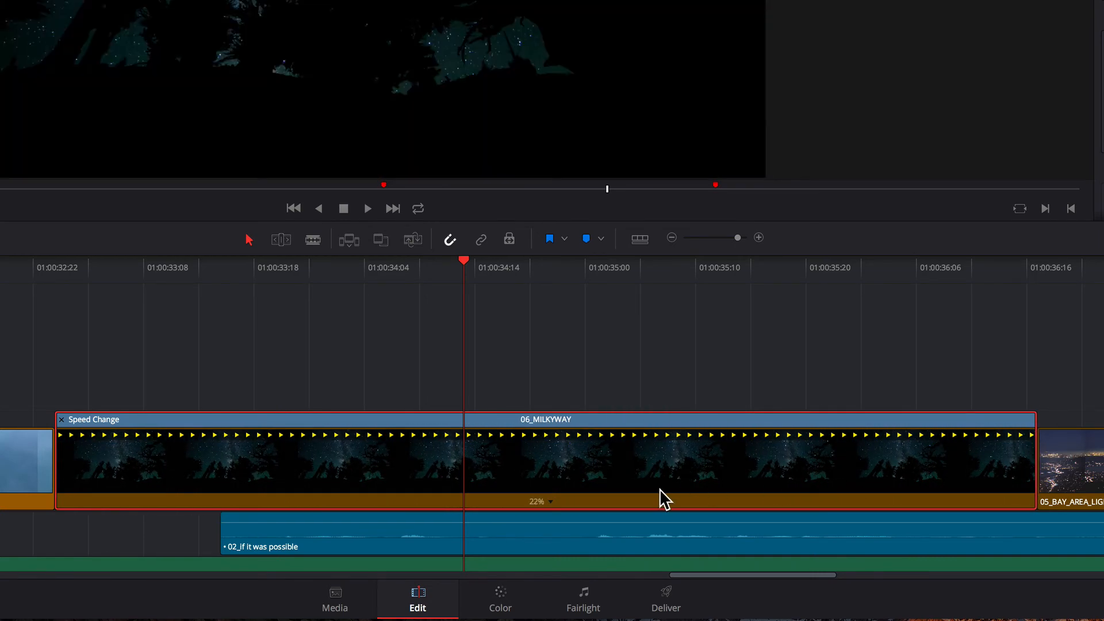
- Reverse the 06_MILKYWAY speed segment and play the clip back from its start
{"action": "right_click", "coordinate": [550, 499]}
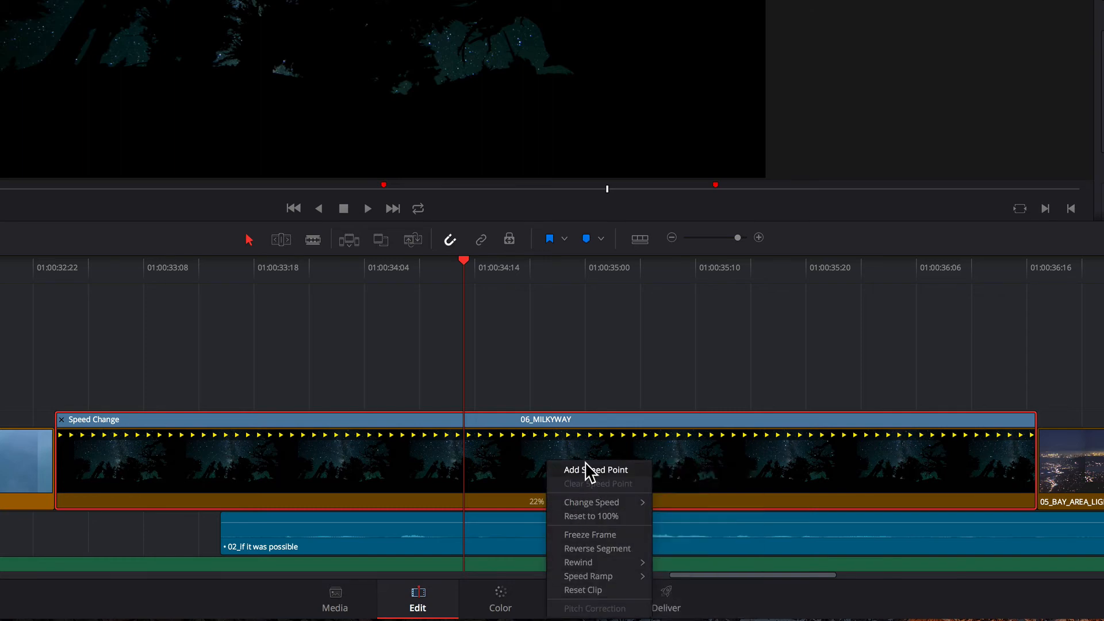
{"action": "mouse_move", "coordinate": [594, 507]}
{"action": "left_click", "coordinate": [612, 550]}
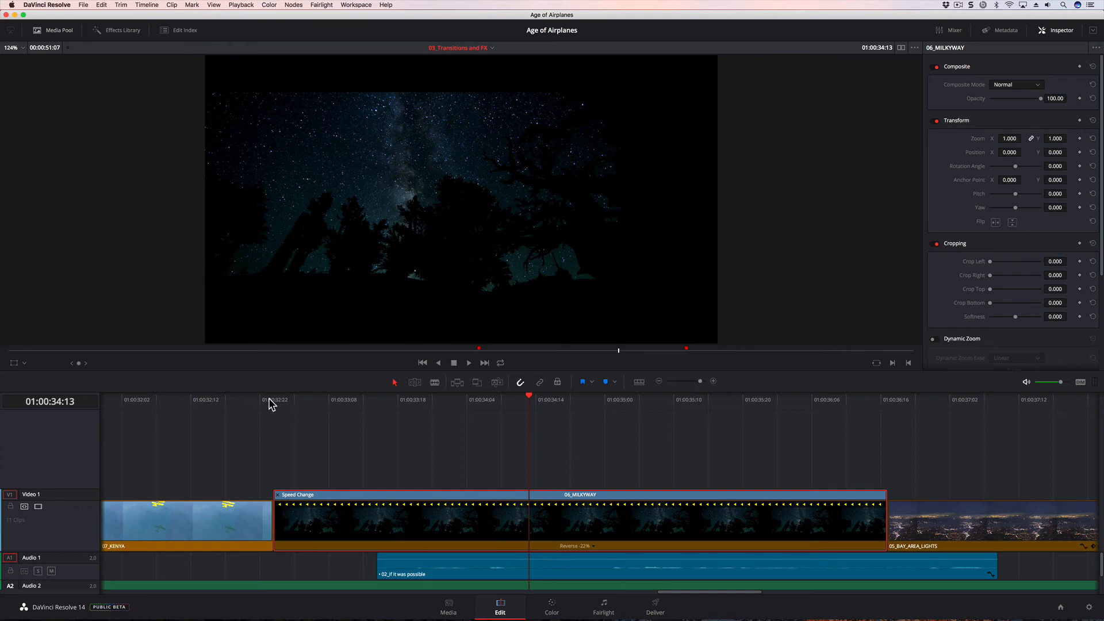
{"action": "left_click", "coordinate": [269, 399]}
{"action": "key", "text": "space"}
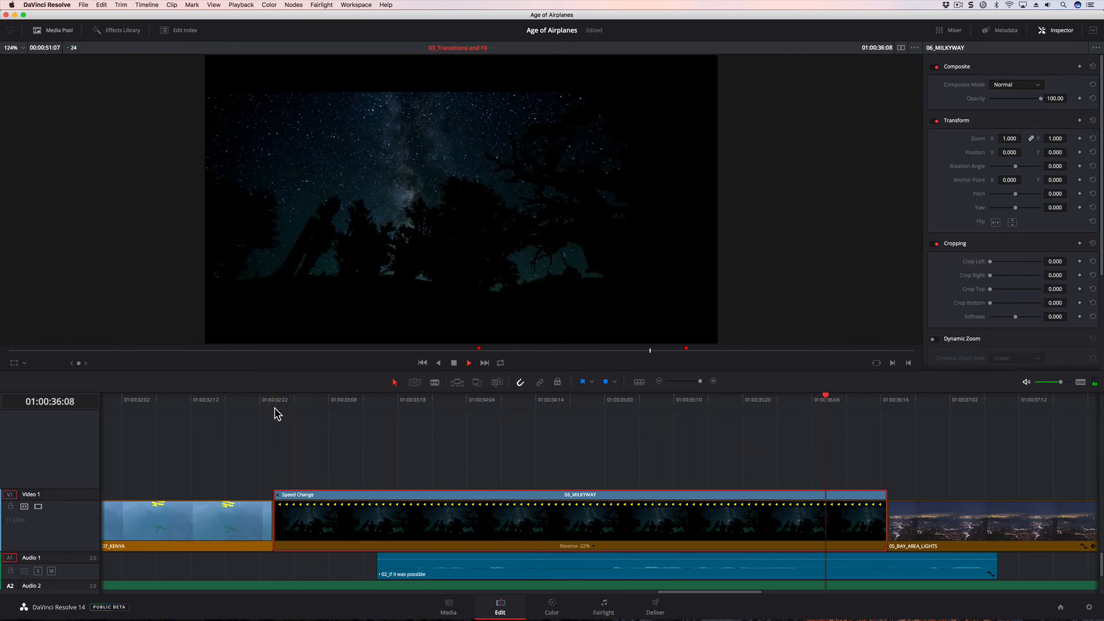
{"action": "key", "text": "space"}
- Set the Retime Process of 06_MILKYWAY to Optical Flow and play the clip from its start
{"action": "left_click", "coordinate": [493, 400]}
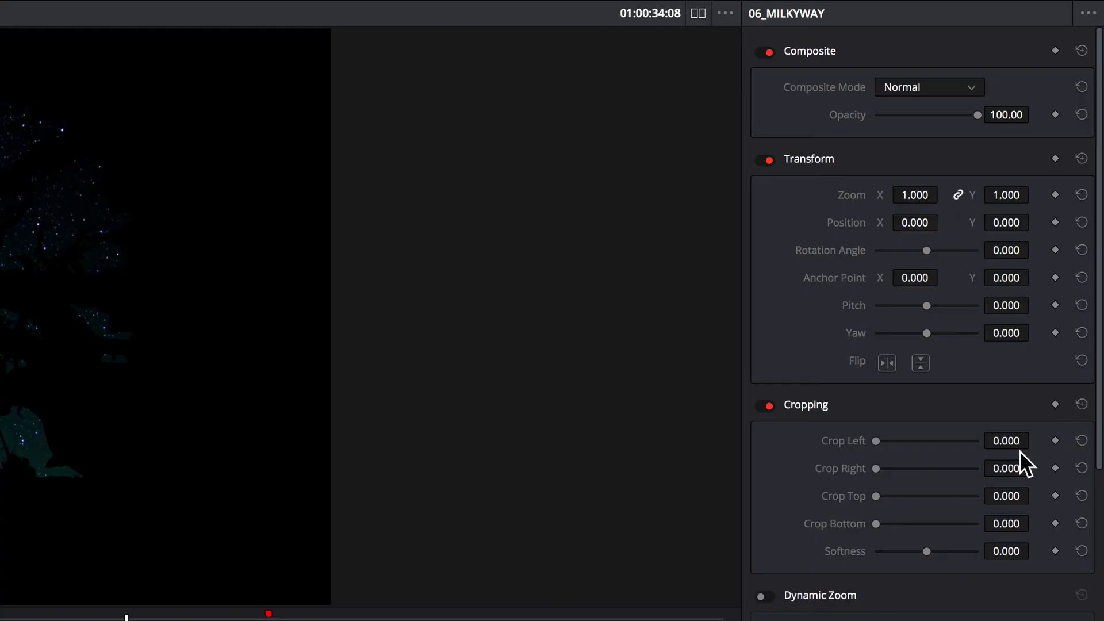
{"action": "scroll", "coordinate": [1049, 272], "scroll_direction": "down", "scroll_amount": 5}
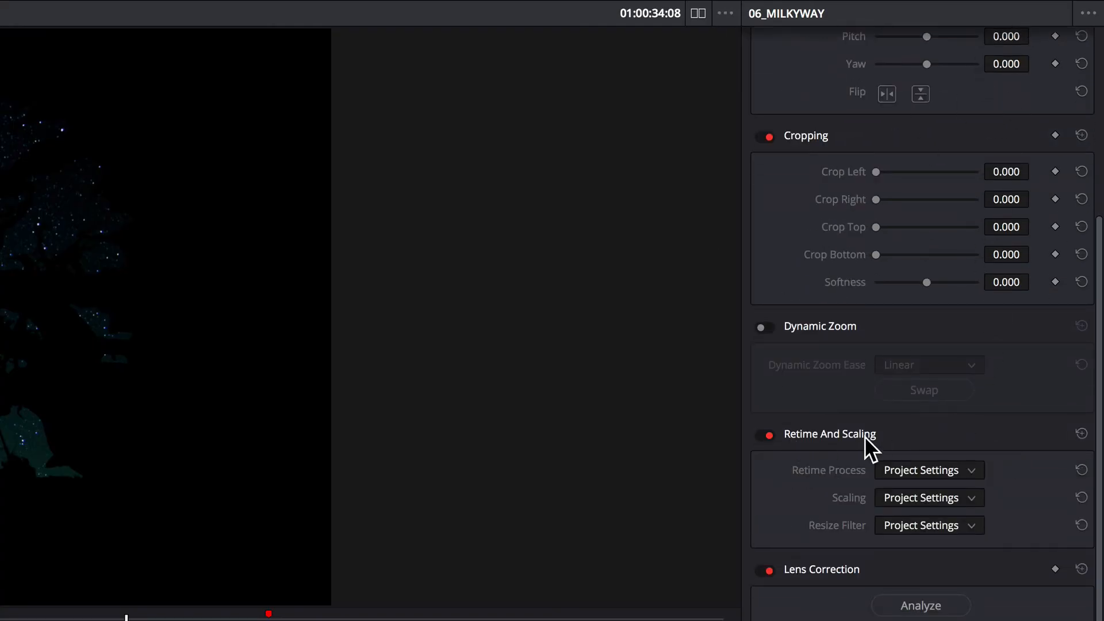
{"action": "left_click", "coordinate": [972, 470]}
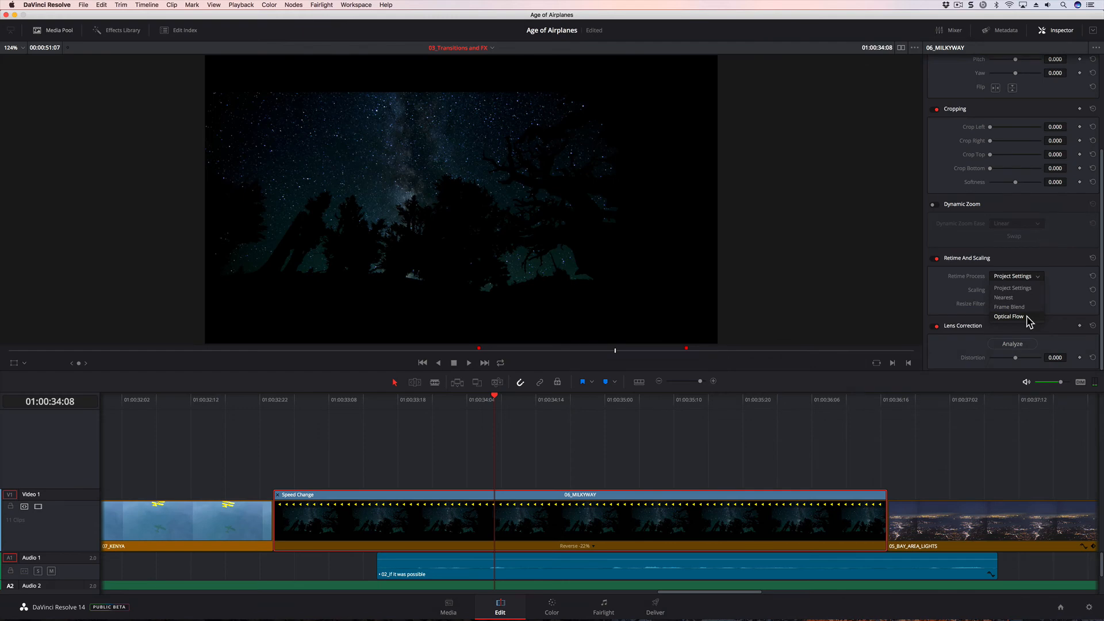
{"action": "left_click", "coordinate": [948, 549]}
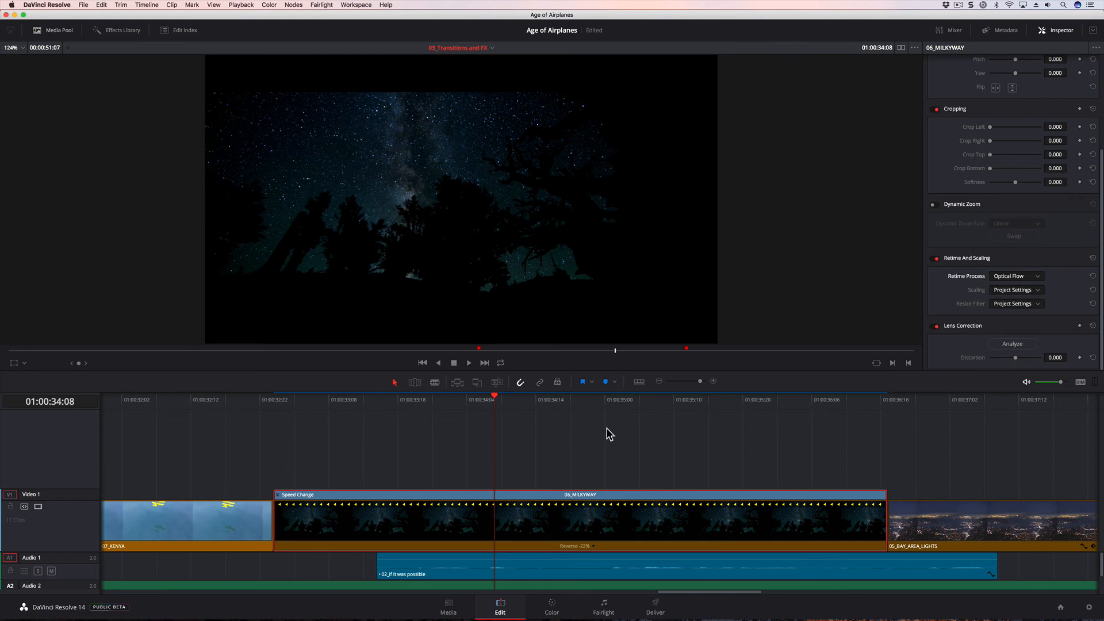
{"action": "left_click", "coordinate": [273, 401]}
{"action": "key", "text": "space"}
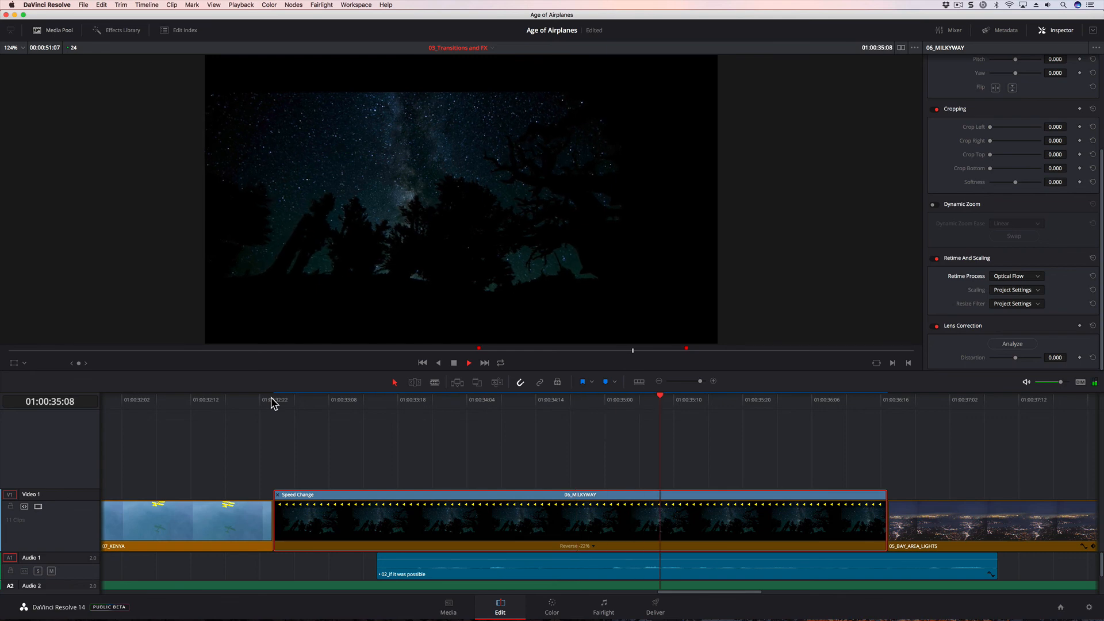
{"action": "key", "text": "space"}
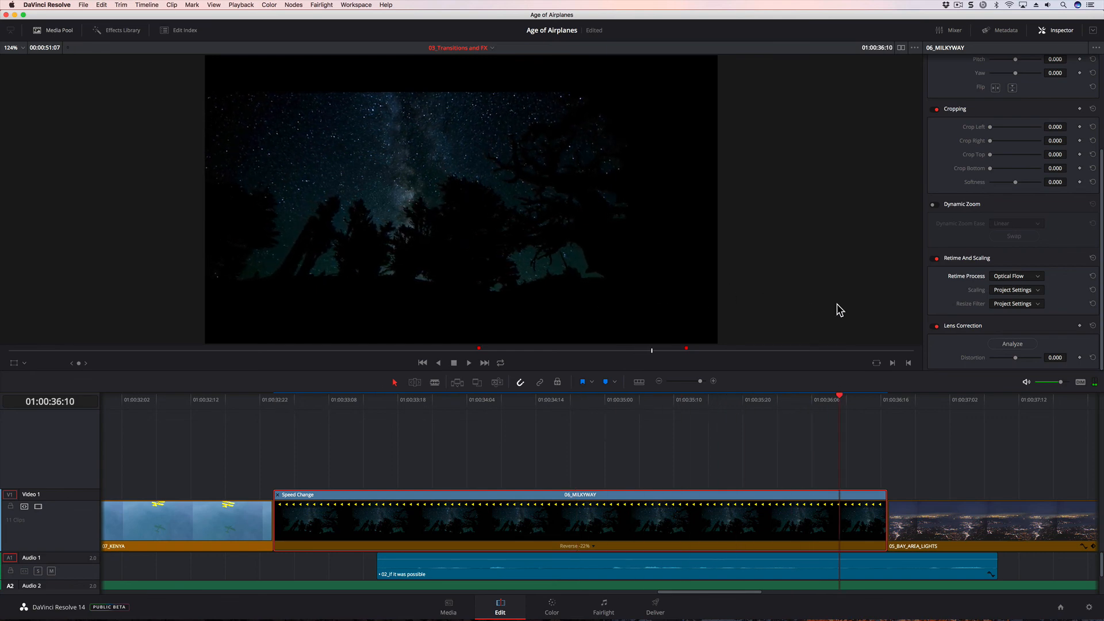
- Try the Nearest retime process on 06_MILKYWAY and play the clip from its start for comparison
{"action": "left_click", "coordinate": [1018, 277]}
{"action": "left_click", "coordinate": [1018, 296]}
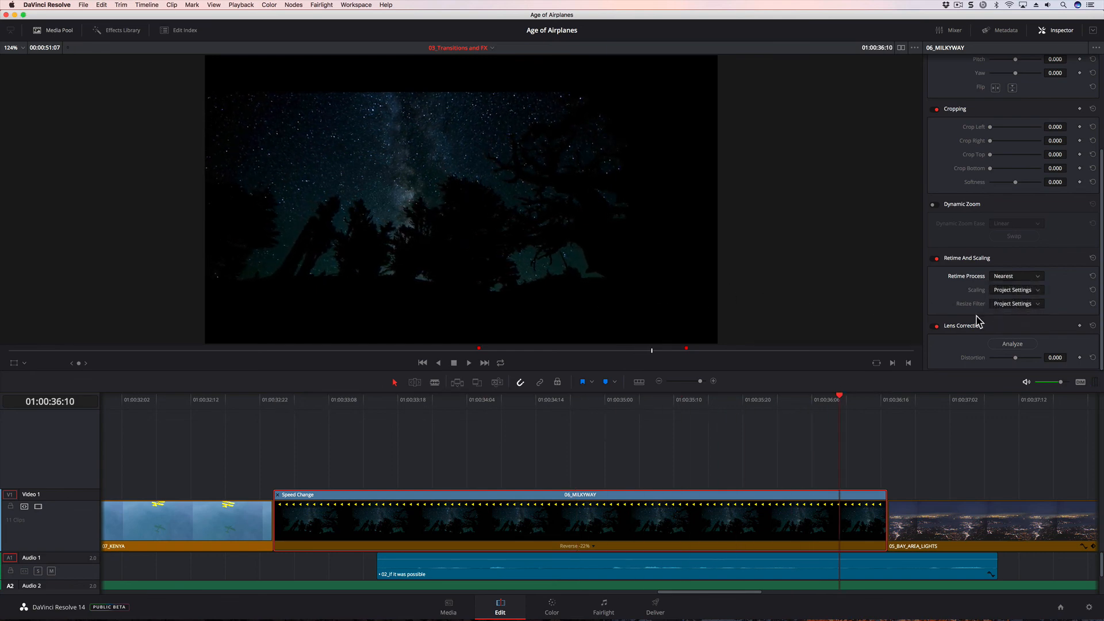
{"action": "left_click", "coordinate": [270, 400]}
{"action": "key", "text": "space"}
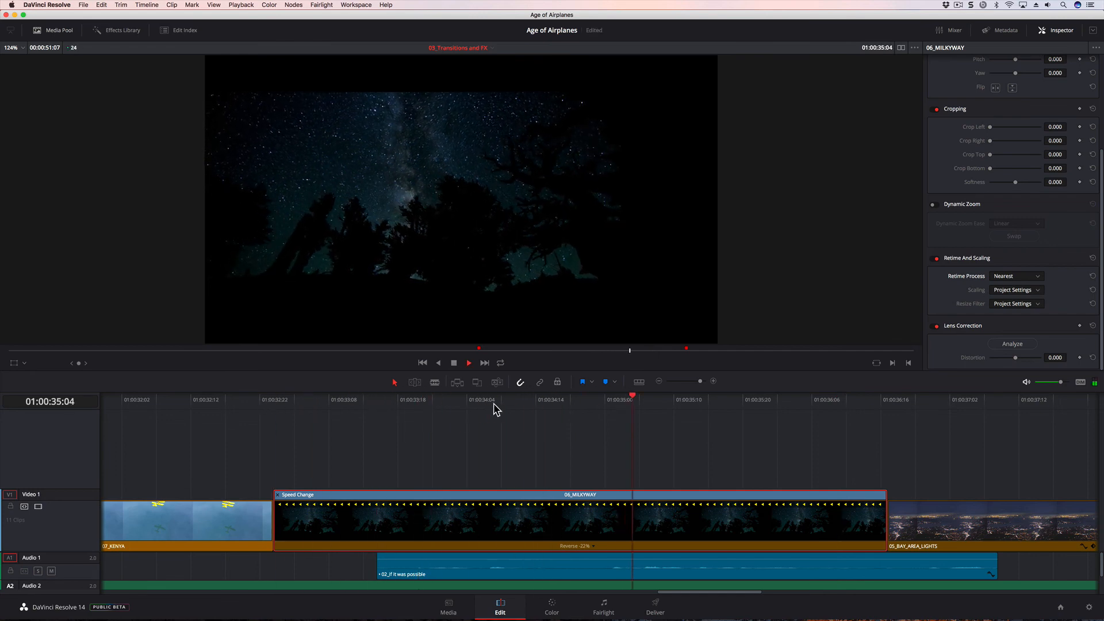
{"action": "key", "text": "space"}
- Switch the Retime Process of 06_MILKYWAY back to Optical Flow and play the reversed clip again
{"action": "left_click", "coordinate": [1010, 281]}
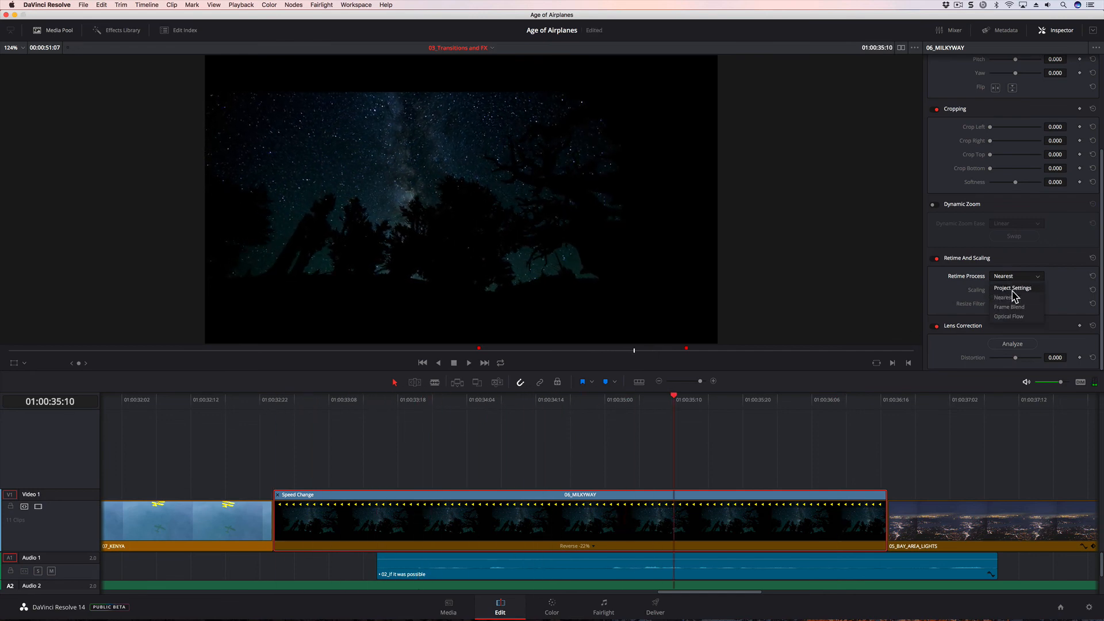
{"action": "left_click", "coordinate": [1013, 320]}
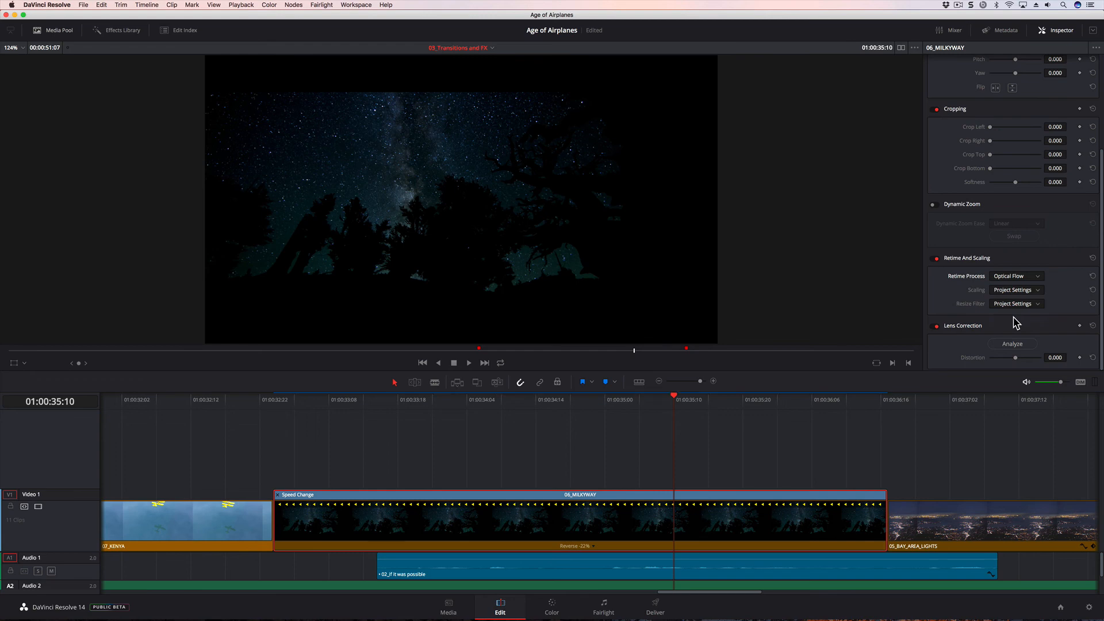
{"action": "left_click", "coordinate": [281, 403]}
{"action": "key", "text": "space"}
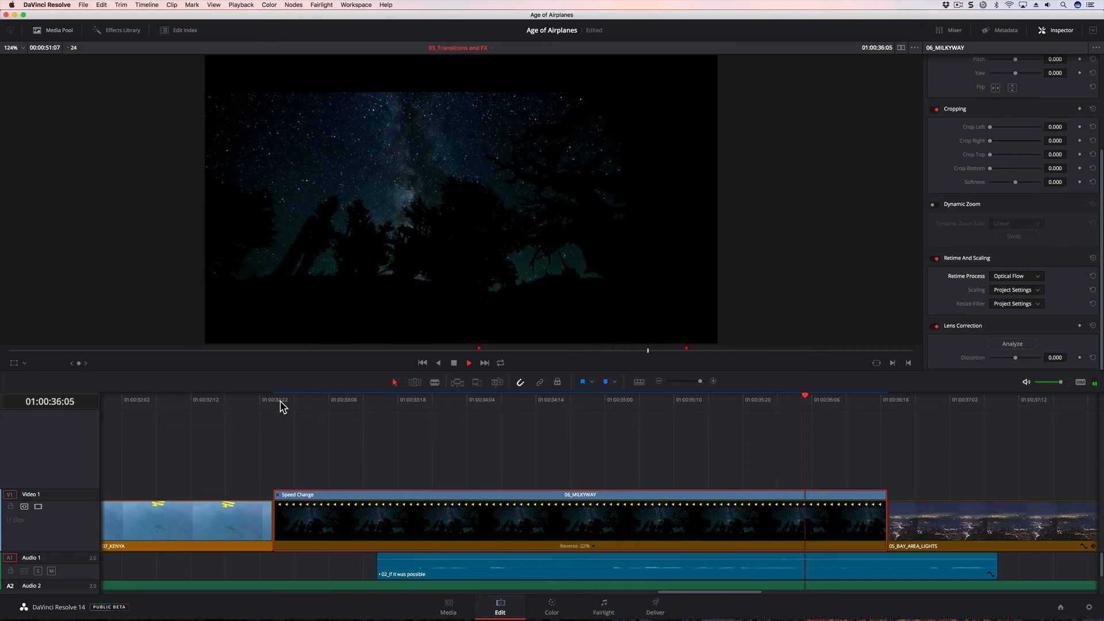
{"action": "key", "text": "space"}
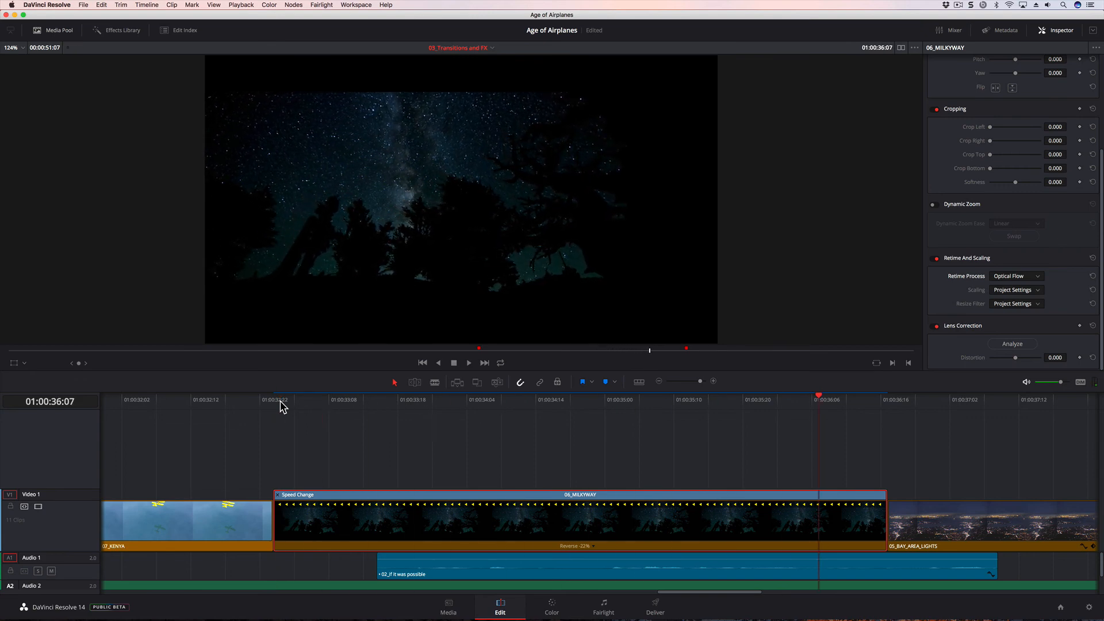